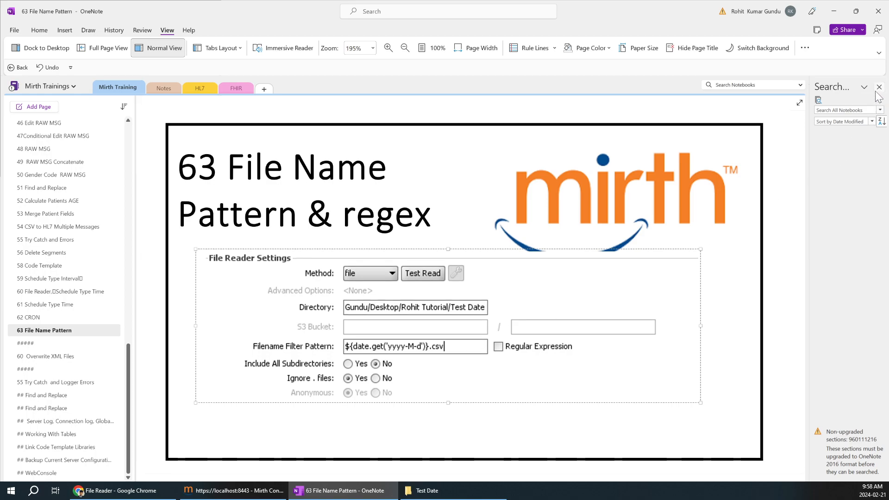
Step: Close OneNote's notebook search pane and bring up the Mirth Connect Administrator dashboard
left_click(879, 87)
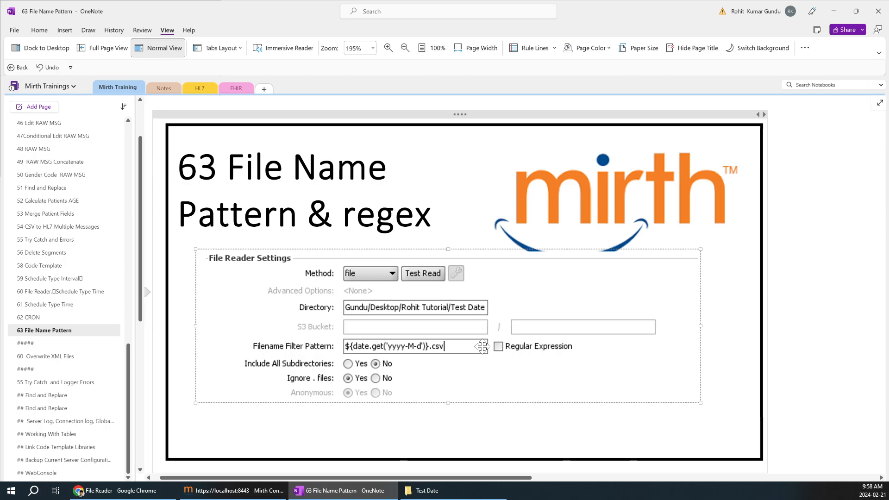
left_click(246, 493)
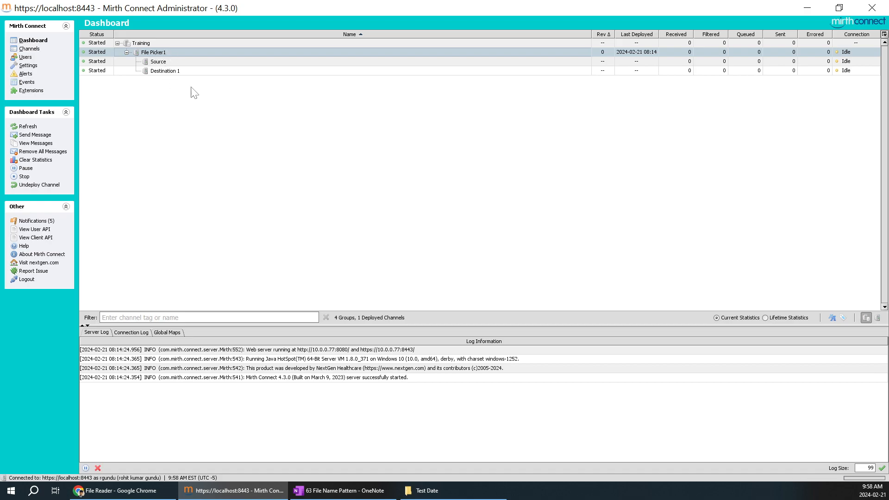
Step: Open the File Picker1 channel's Source connector settings from the Channels list
left_click(456, 491)
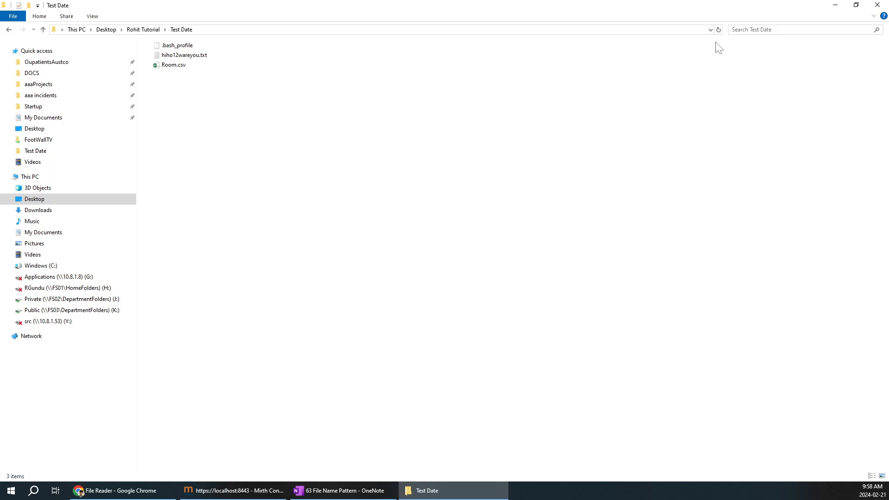
left_click(834, 5)
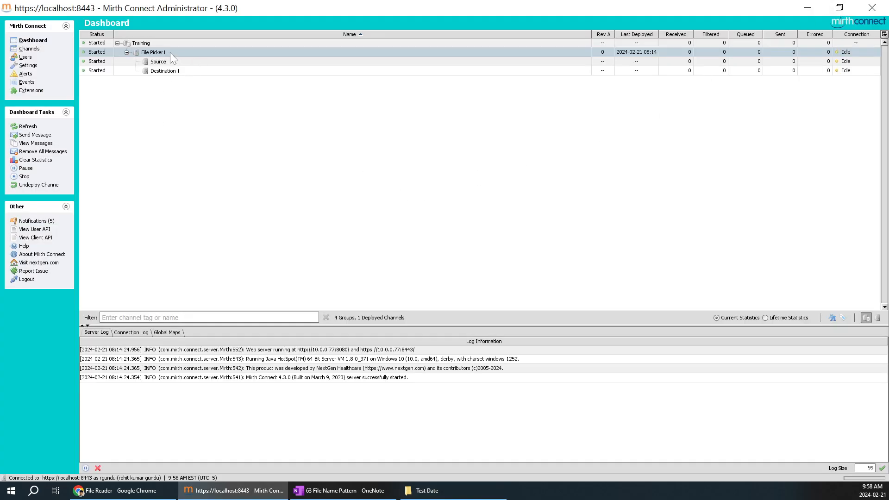
left_click(36, 49)
left_click(204, 80)
double_click(204, 80)
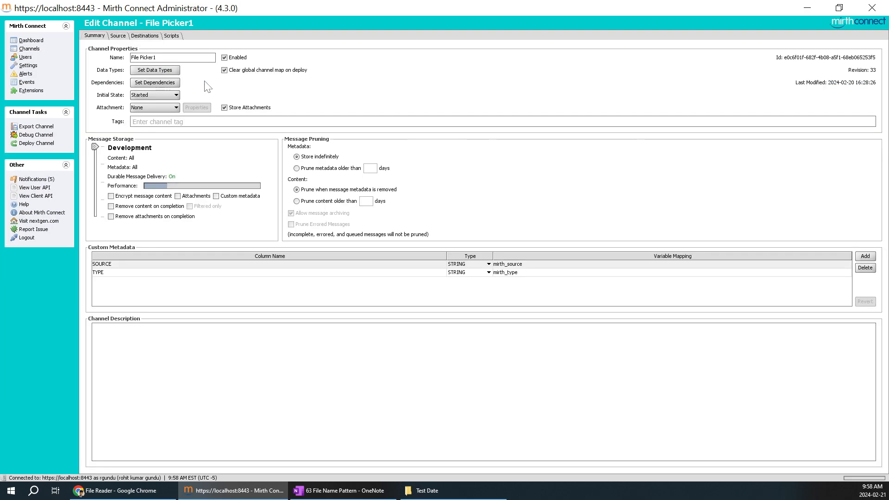
left_click(118, 36)
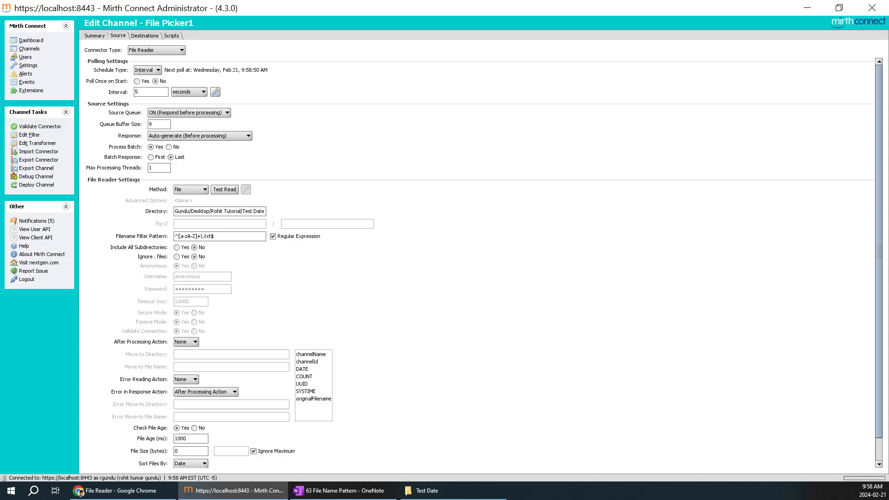
Step: Replace the Directory with the Test Date folder path copied from Explorer's address bar
left_click(447, 490)
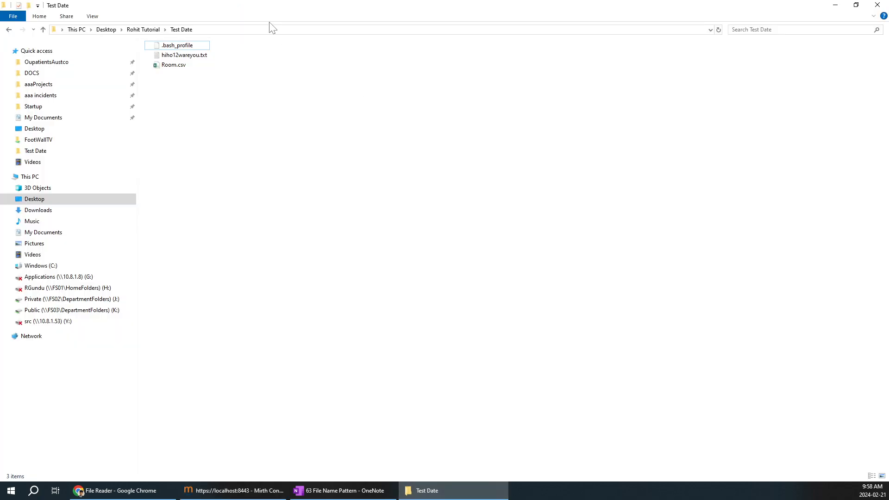
left_click(324, 30)
key("ctrl+c")
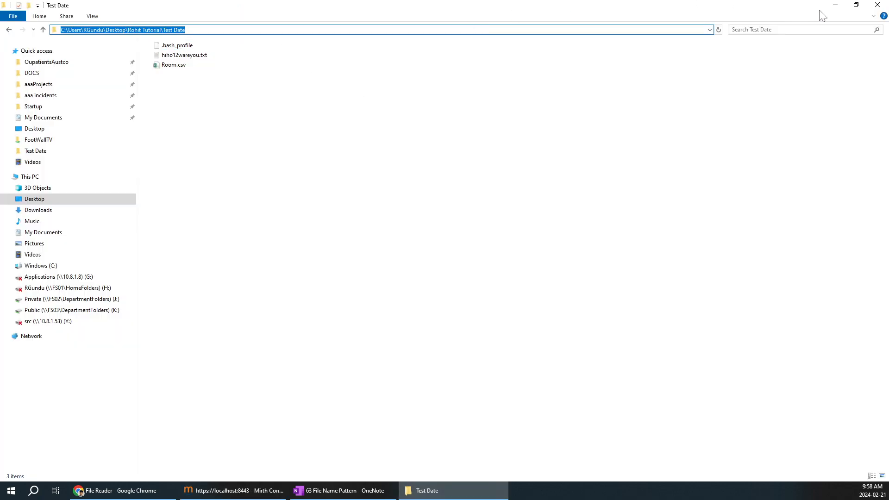
left_click(835, 5)
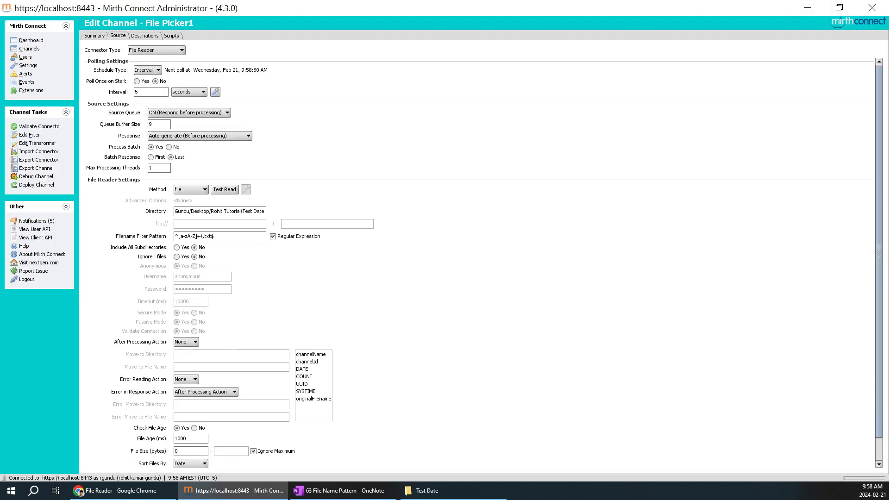
key("ctrl+a")
key("ctrl+v")
Step: Test Read the folder, clear the filename filter and its regex option, and set Interval to 1
left_click(232, 189)
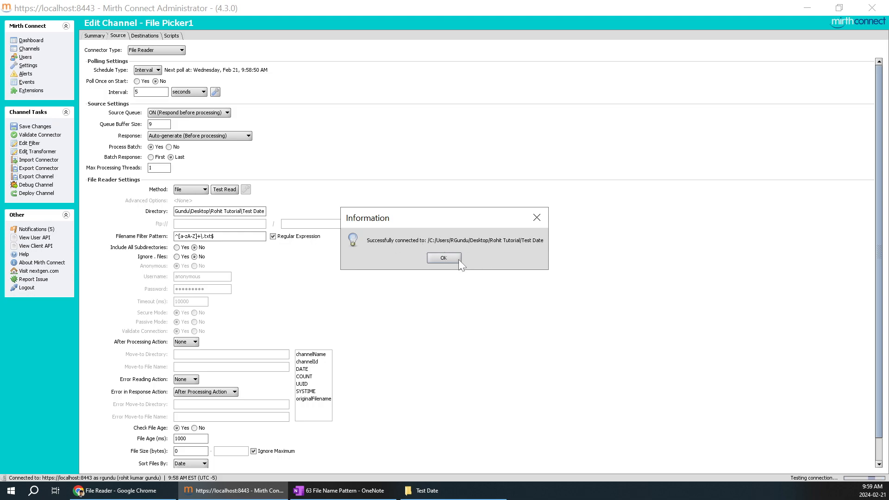
left_click(444, 258)
left_click_drag(223, 236, 129, 233)
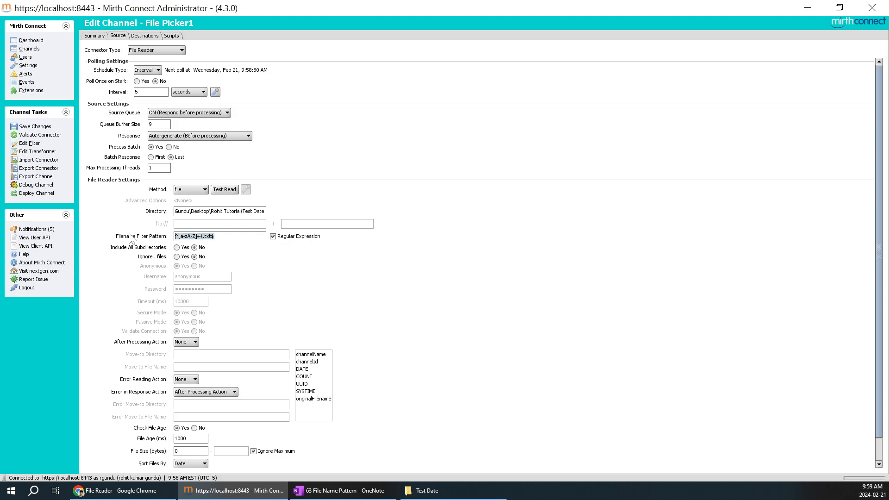
key("BackSpace")
left_click(273, 237)
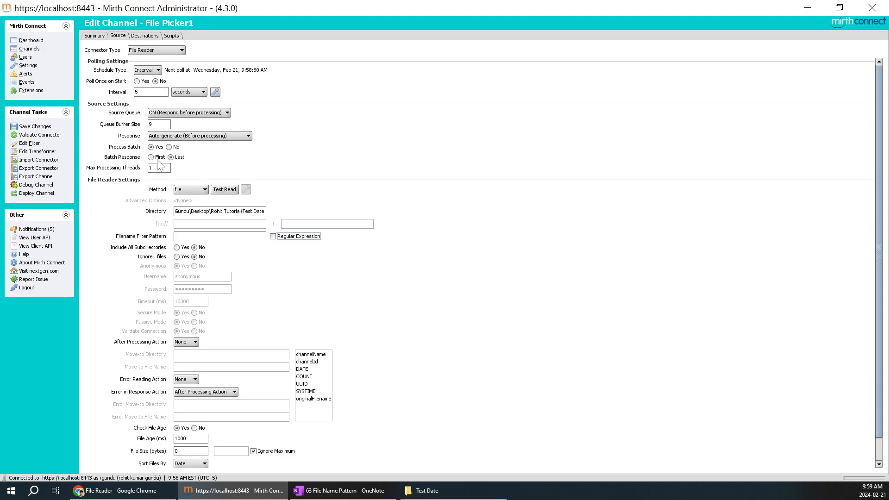
left_click_drag(149, 92, 61, 96)
type("1")
Step: Reset the source to defaults by switching Connector Type to Channel Reader, then back to File Reader
left_click(167, 49)
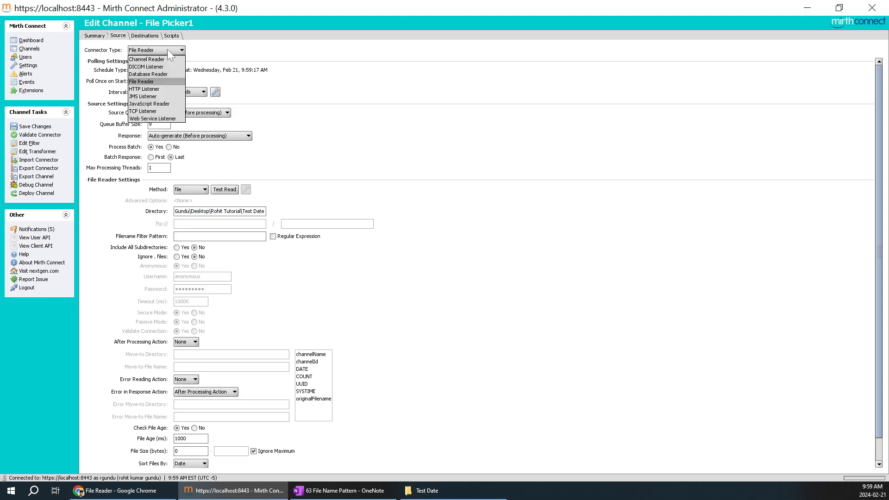
left_click(153, 59)
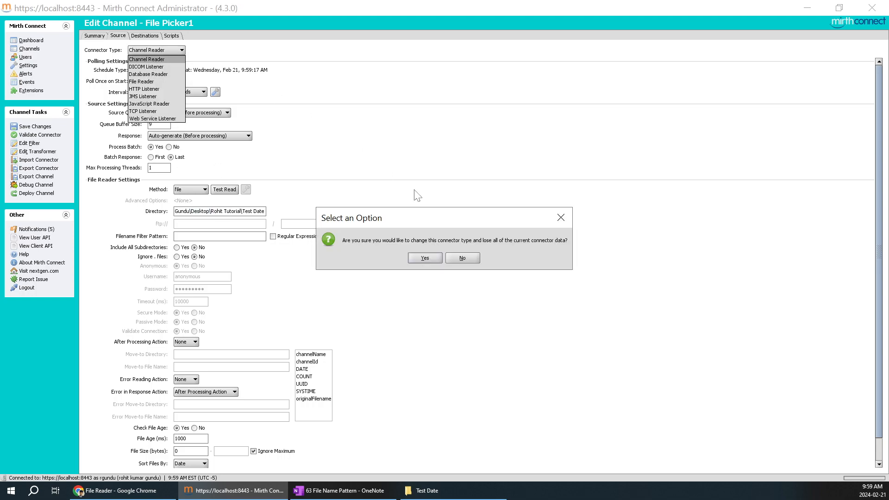
left_click(428, 260)
left_click(170, 51)
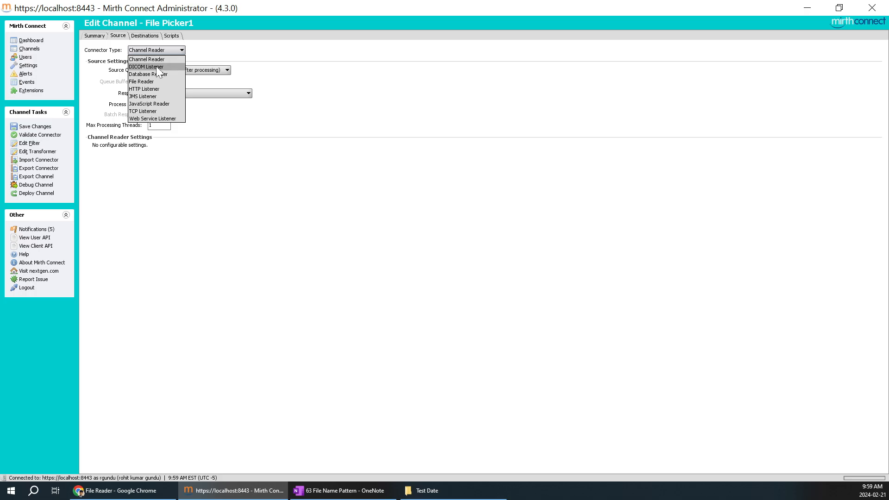
left_click(160, 83)
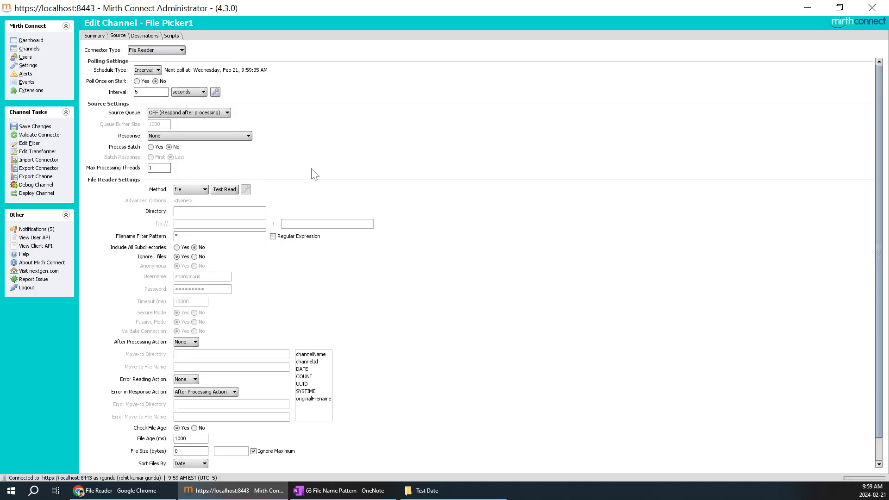
Step: Paste the Test Date folder path into Directory and confirm Test Read succeeds
left_click(175, 212)
key("ctrl+v")
left_click(236, 189)
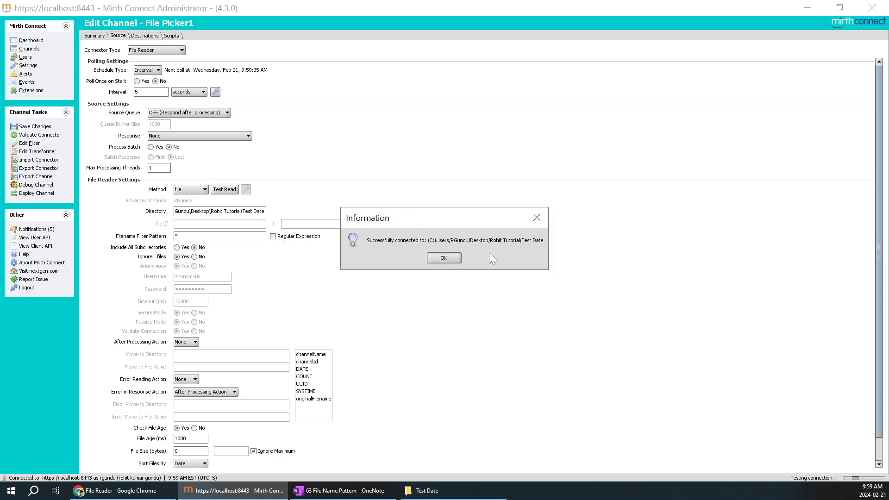
left_click(443, 257)
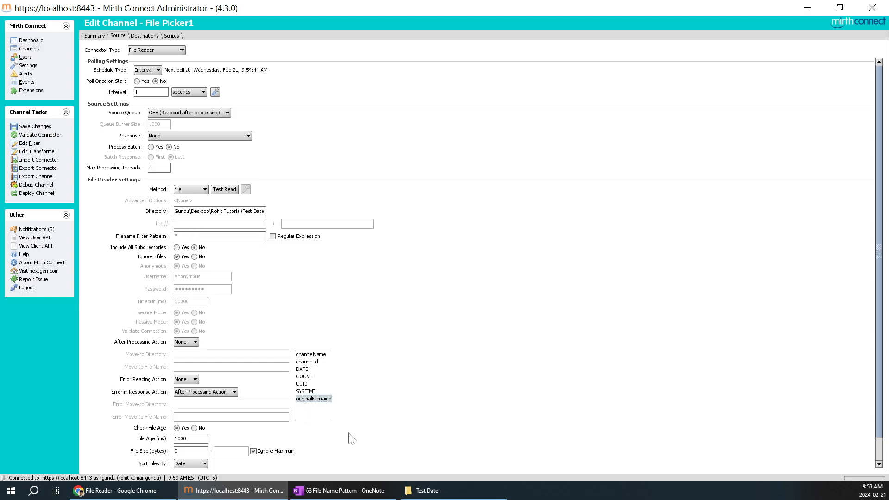
Step: Save the File Picker1 channel changes and deploy the channel
left_click(451, 490)
left_click(451, 490)
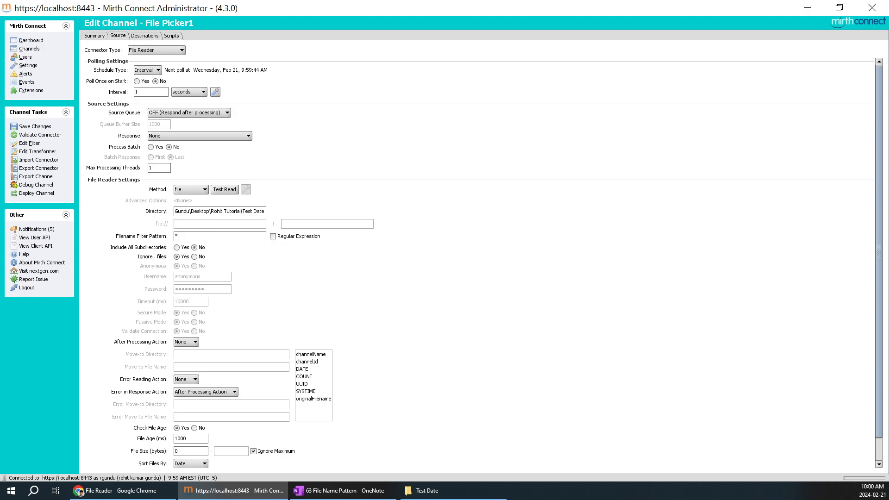
left_click(454, 491)
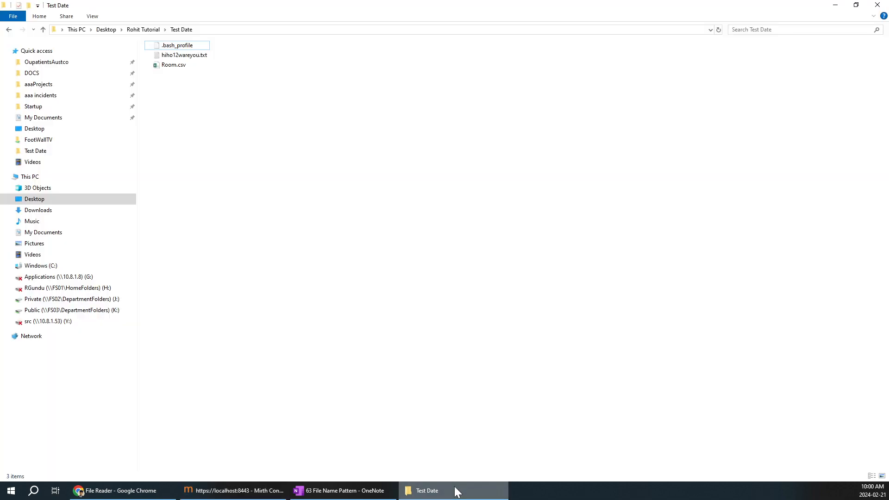
left_click(457, 491)
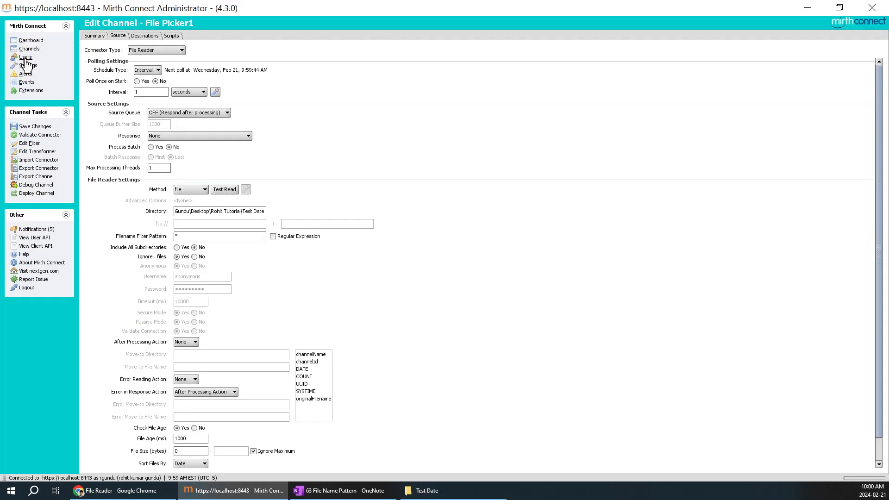
left_click(35, 126)
left_click(47, 185)
left_click(425, 258)
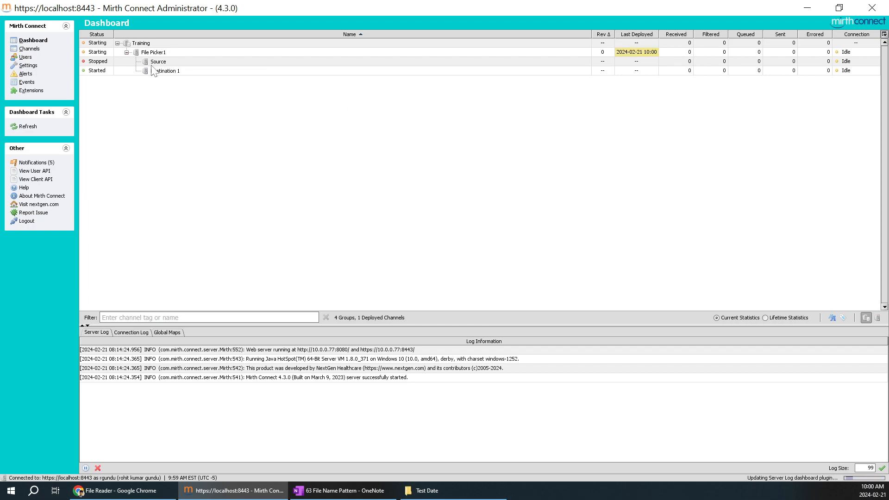
Step: Refresh the dashboard to confirm File Picker1 received and sent 18 messages with no errors
right_click(102, 61)
left_click(280, 125)
right_click(583, 130)
left_click(593, 135)
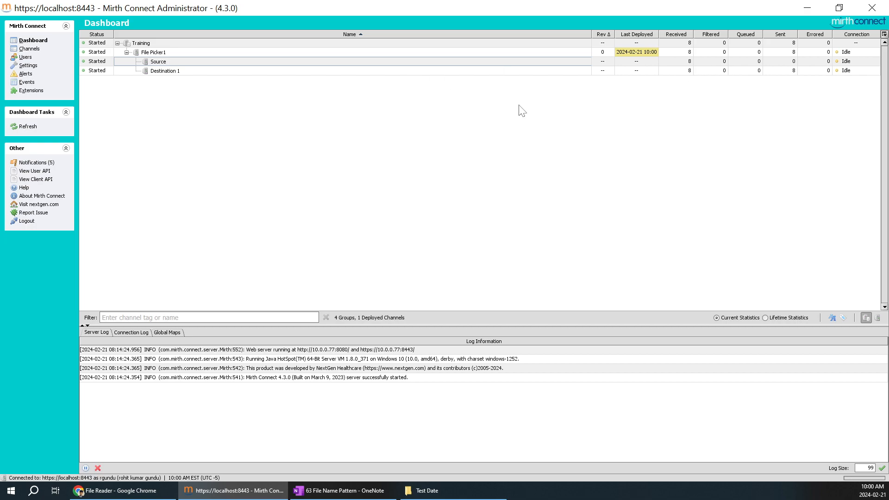
right_click(480, 106)
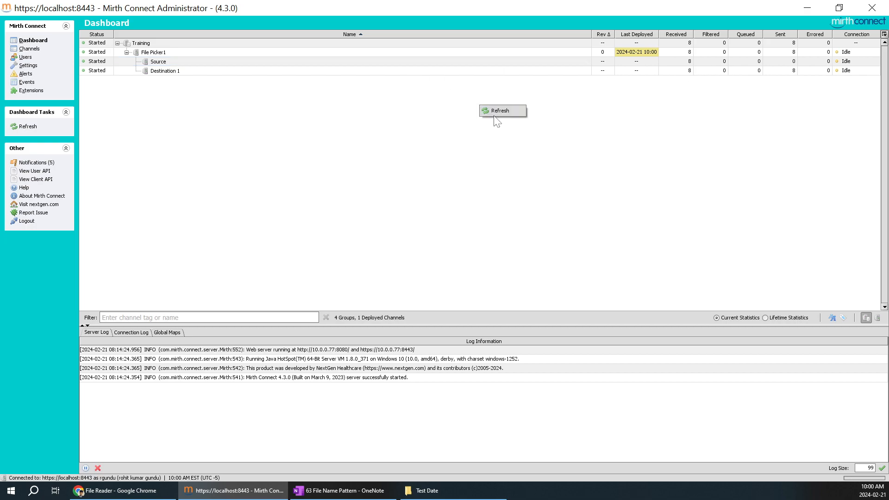
left_click(494, 111)
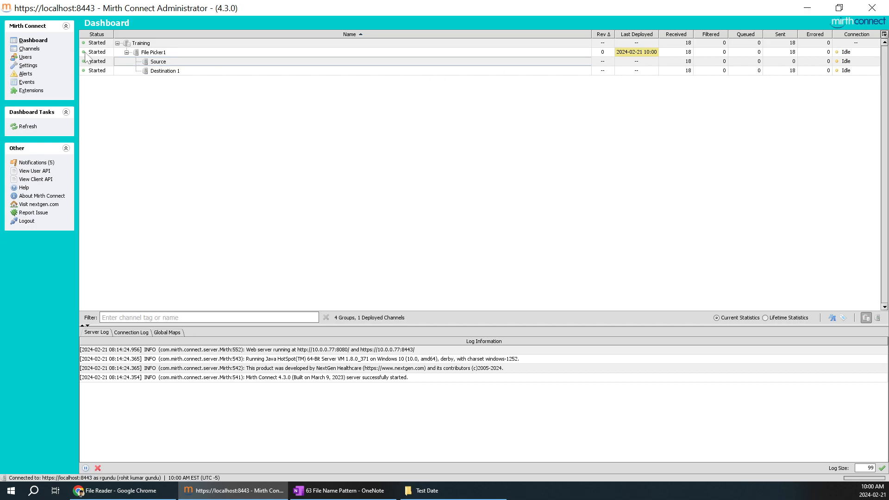
left_click(25, 49)
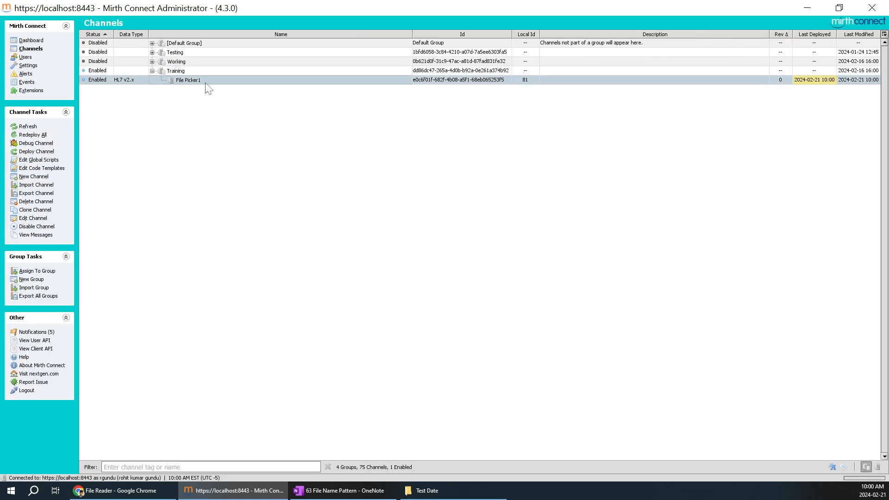
Step: Reopen File Picker1's source settings and change the filename filter pattern from * to *.txt
double_click(206, 82)
left_click(117, 37)
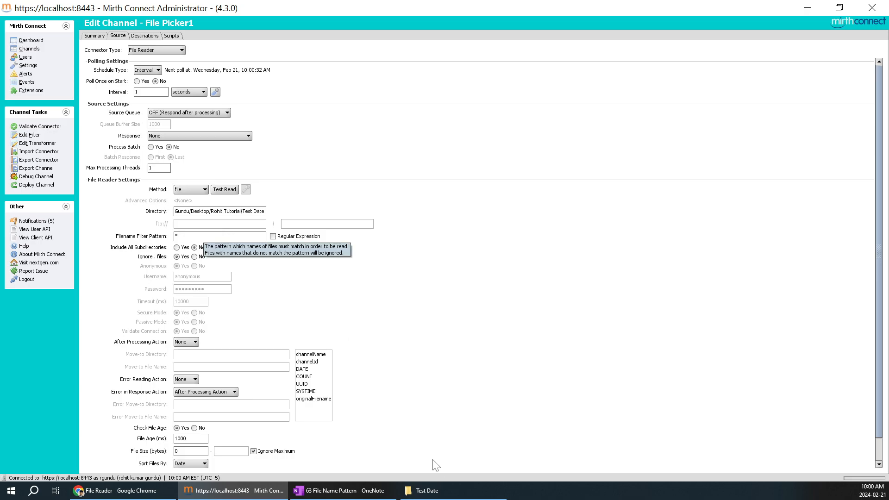
left_click(427, 490)
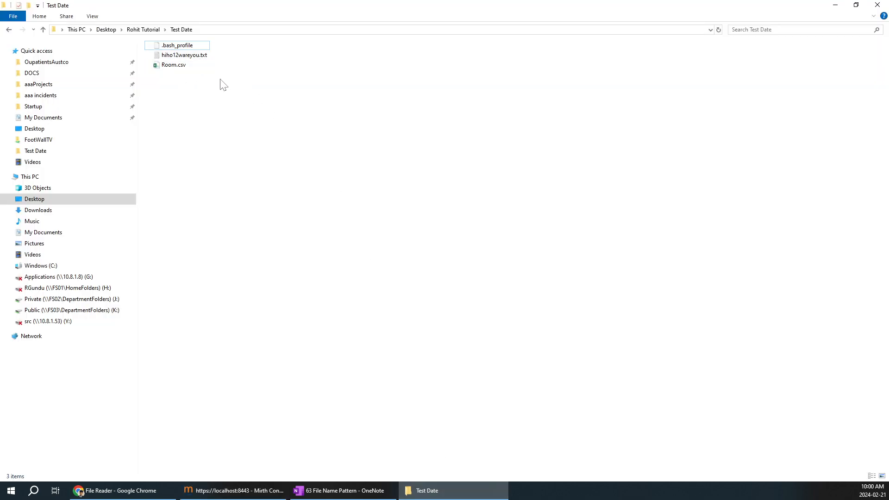
left_click(834, 5)
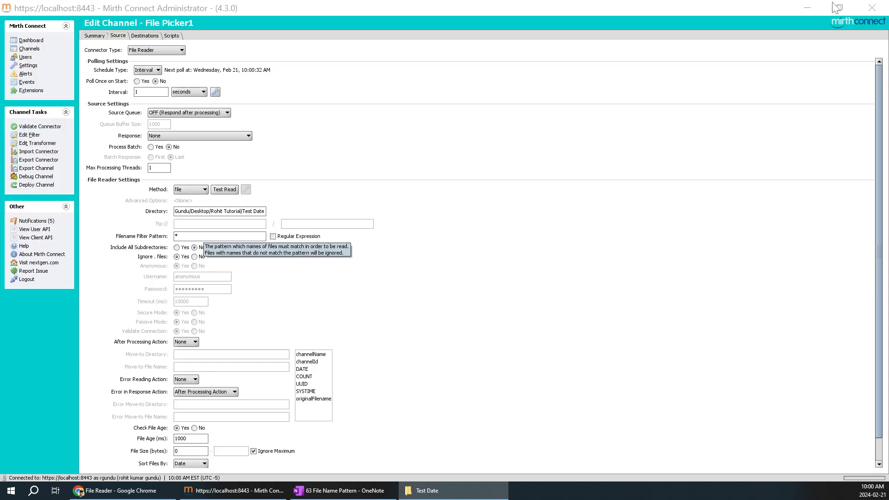
left_click(177, 236)
key("BackSpace")
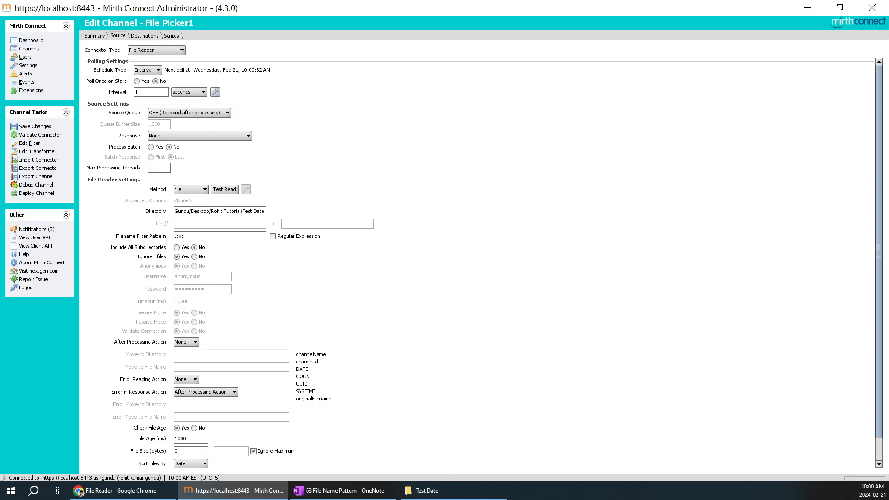
left_click(445, 492)
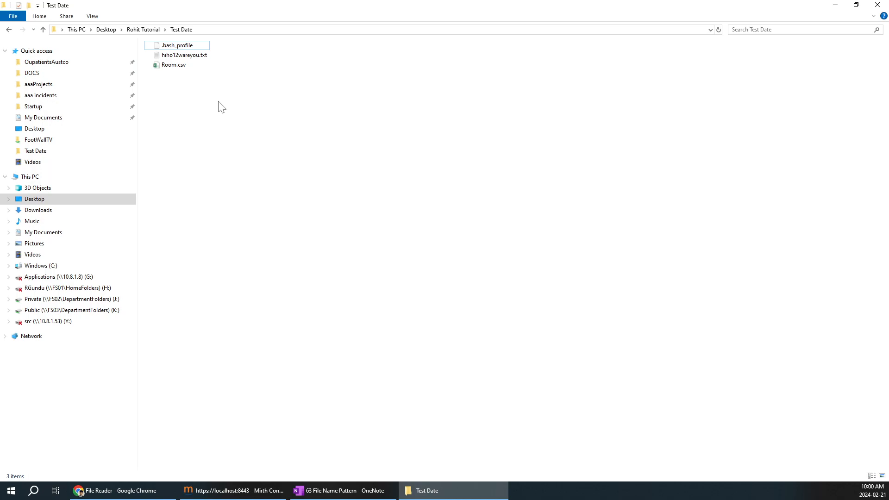
Step: Move the three Test Date files into Rohit Tutorial, replacing its existing Room.csv
left_click_drag(218, 102, 157, 38)
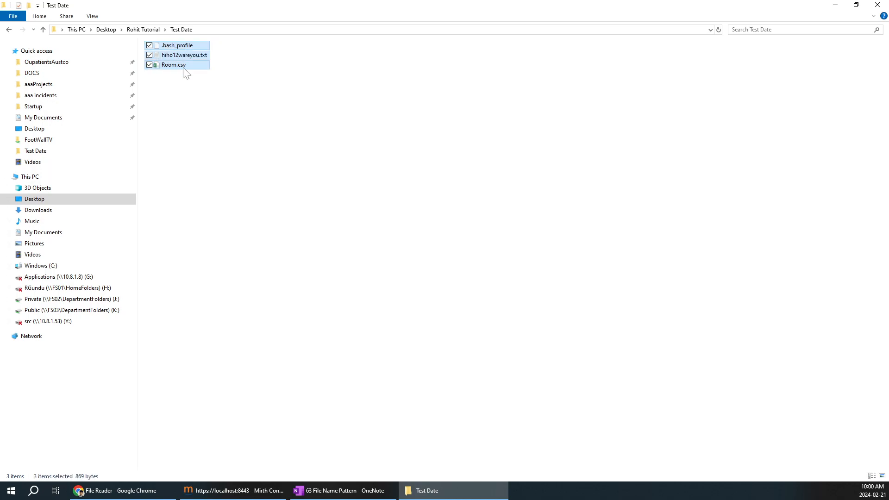
left_click(223, 492)
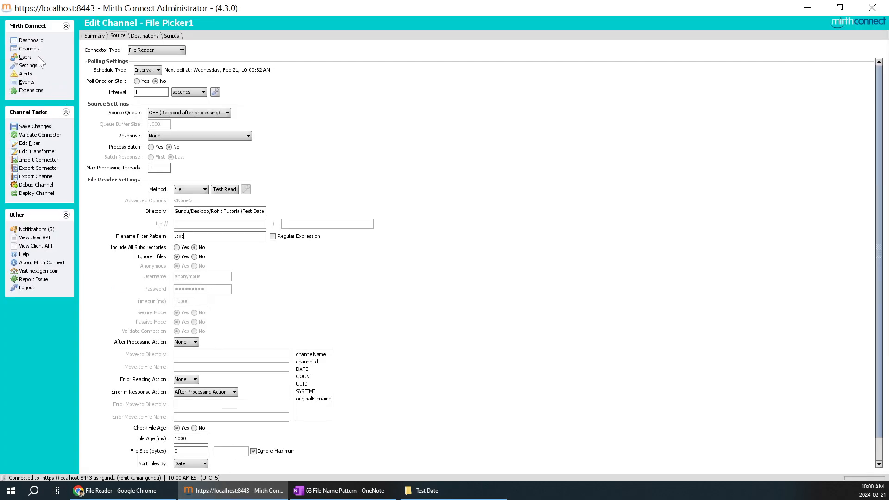
left_click(448, 489)
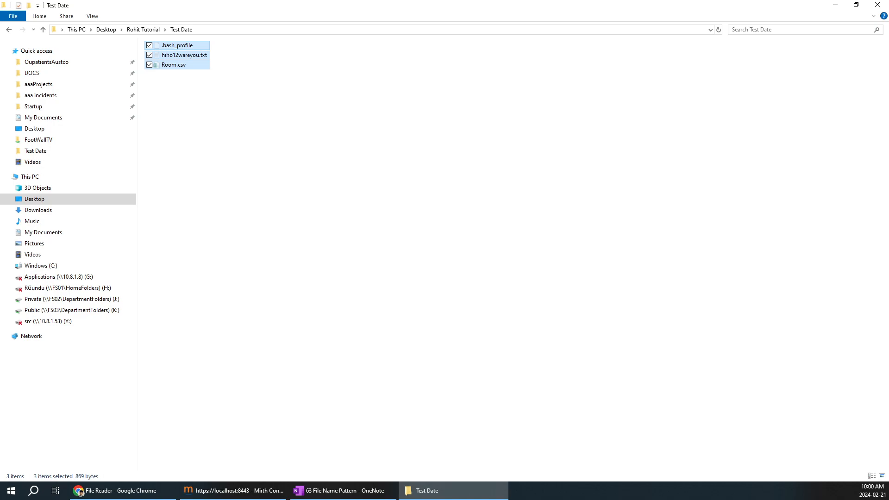
key("ctrl+n")
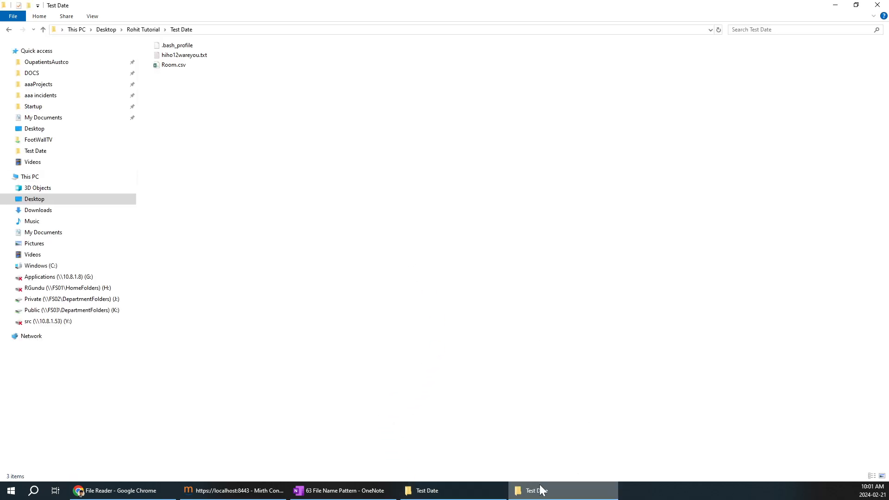
left_click(543, 492)
left_click(143, 29)
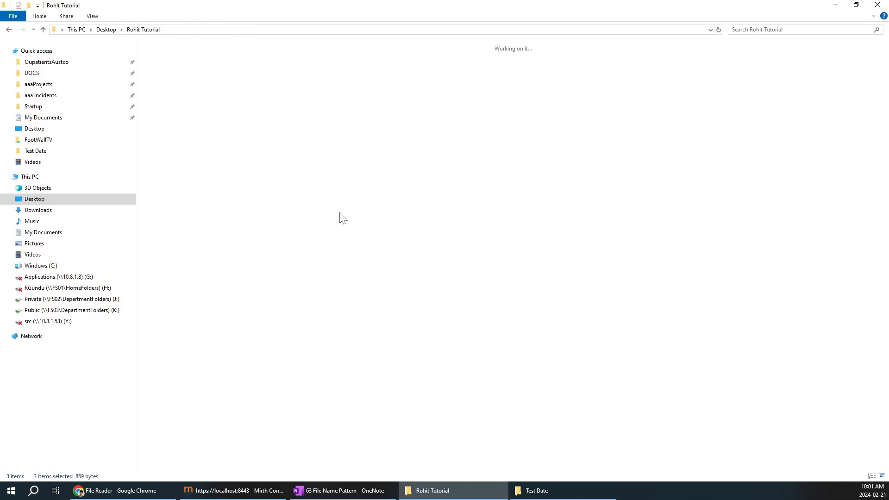
left_click(367, 264)
key("ctrl+v")
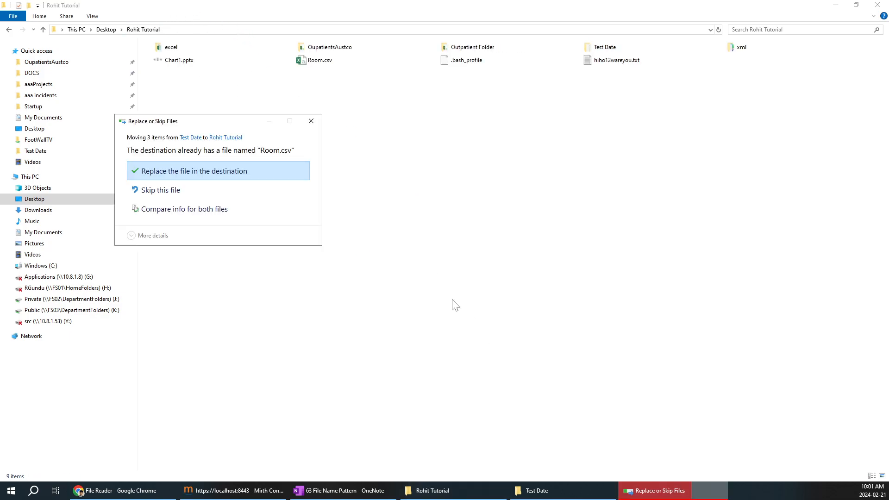
left_click(202, 177)
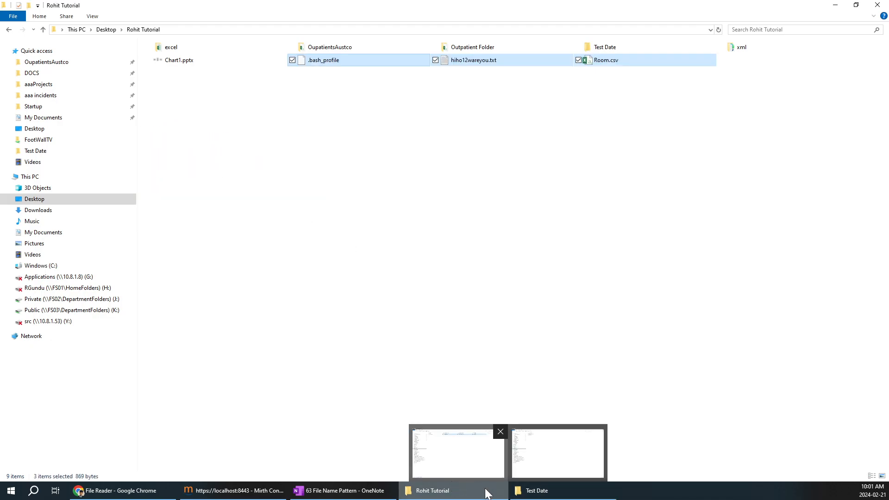
Step: Confirm Test Date is empty and save the File Picker1 channel's *.txt filter change
left_click(543, 493)
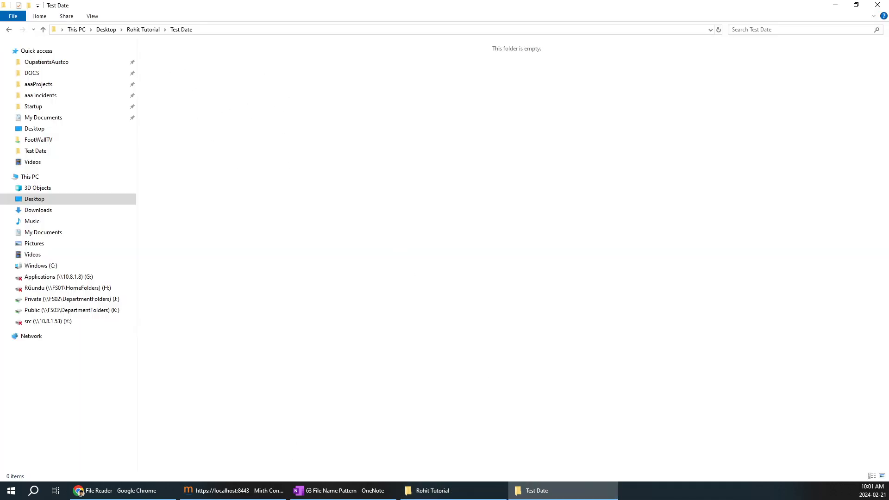
left_click(257, 493)
left_click(34, 127)
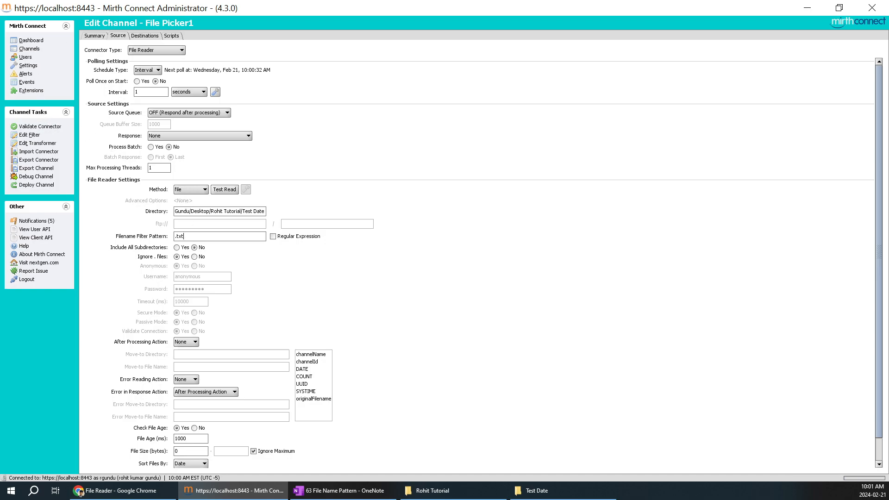
Step: Deploy the updated File Picker1 channel
left_click(541, 493)
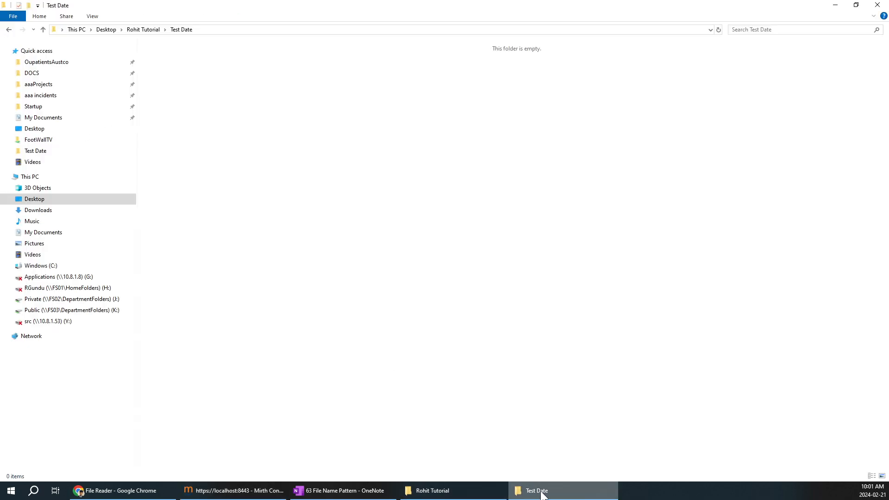
left_click(542, 493)
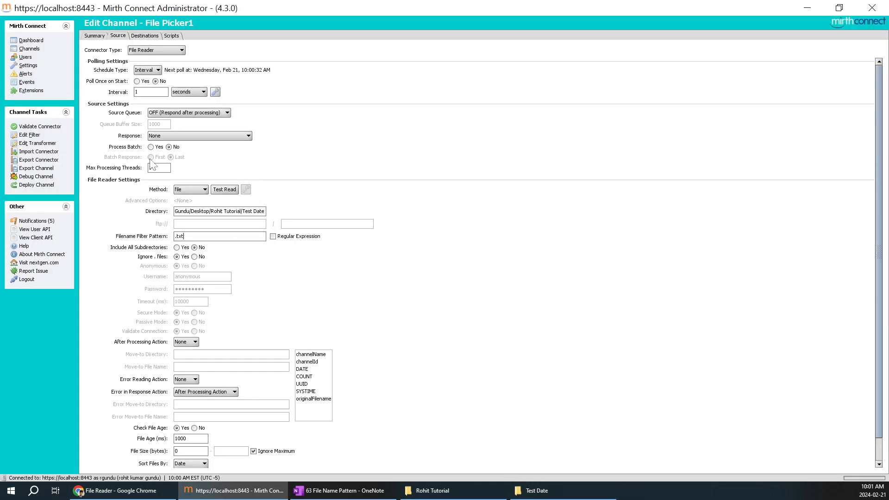
left_click(36, 185)
left_click(414, 253)
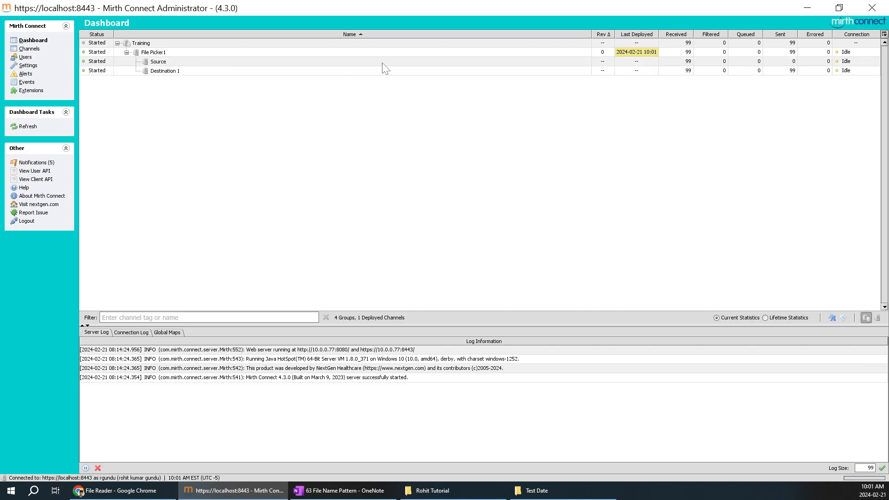
Step: Refresh the Dashboard until File Picker1 shows 99 messages received and sent
left_click(565, 493)
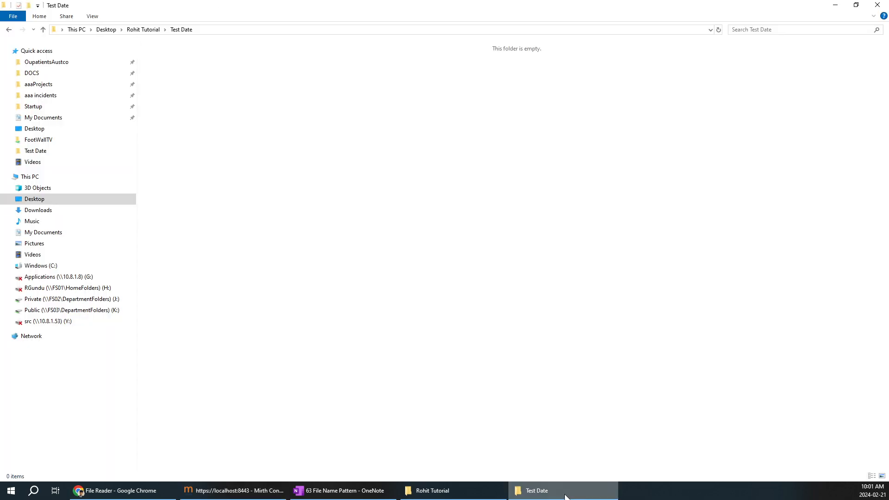
left_click(565, 493)
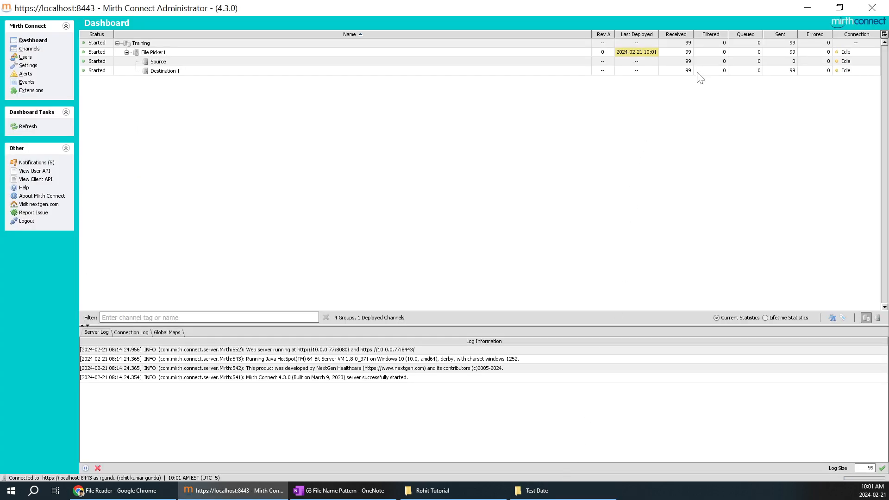
right_click(489, 74)
left_click(511, 83)
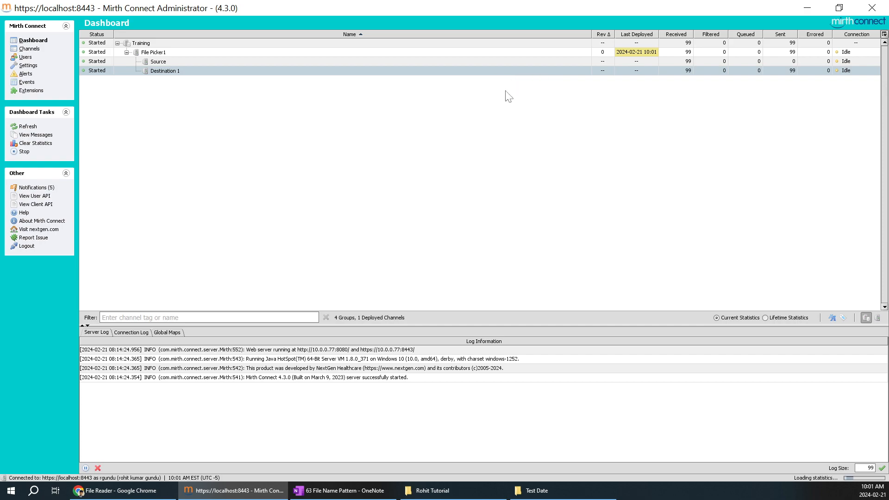
right_click(448, 138)
left_click(473, 146)
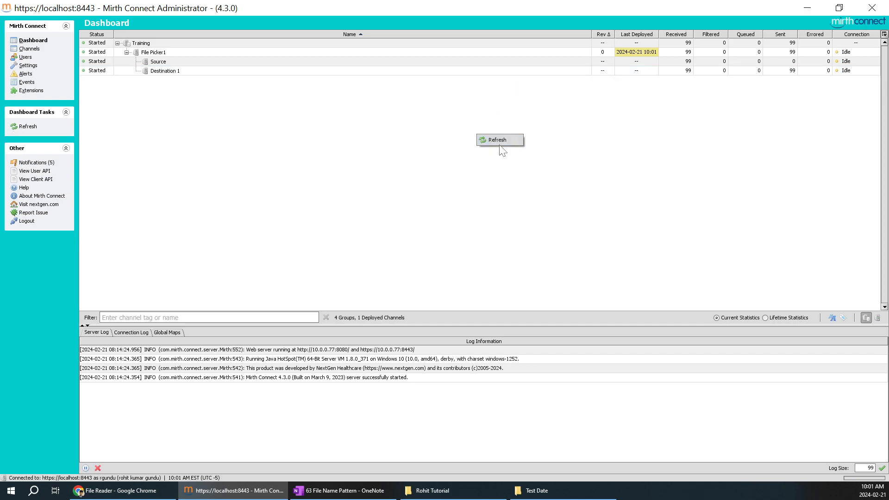
left_click(507, 140)
right_click(499, 137)
left_click(516, 140)
left_click(442, 489)
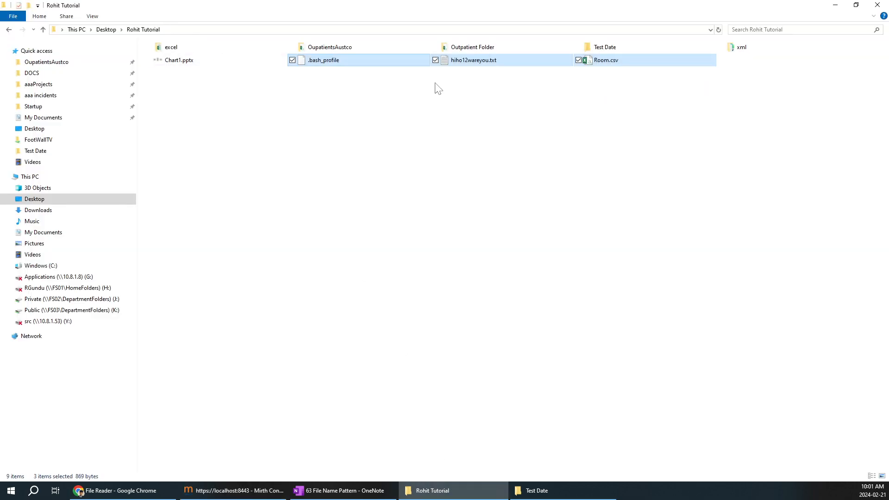
Step: Add a 'ball c' line below apple in hiho12wareyou.txt and save it in Notepad
left_click(547, 81)
left_click(473, 62)
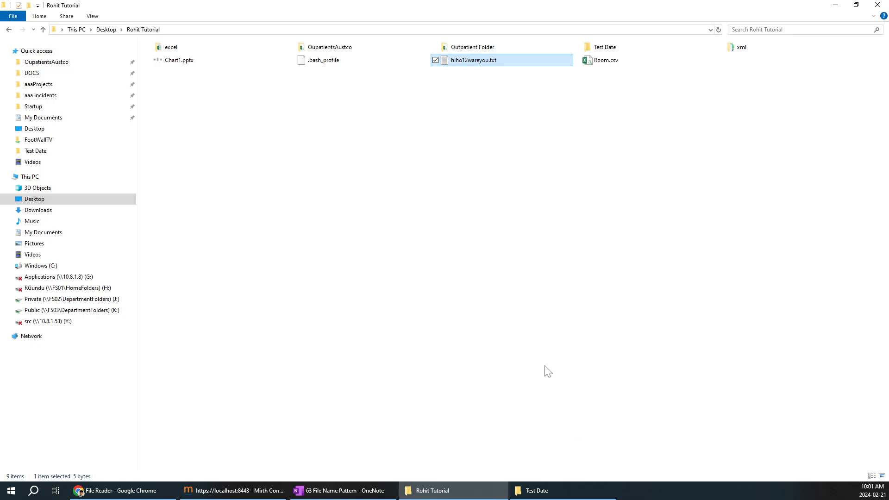
double_click(479, 64)
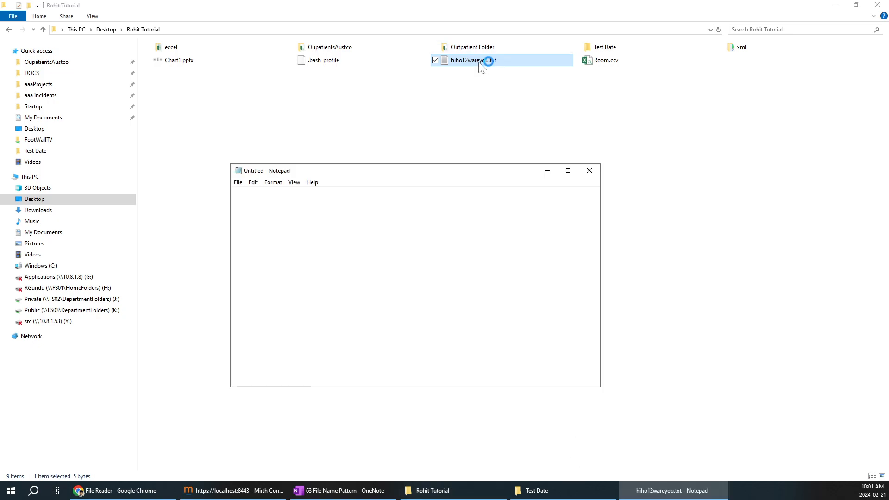
key("Return")
key("Return")
type("ball ca")
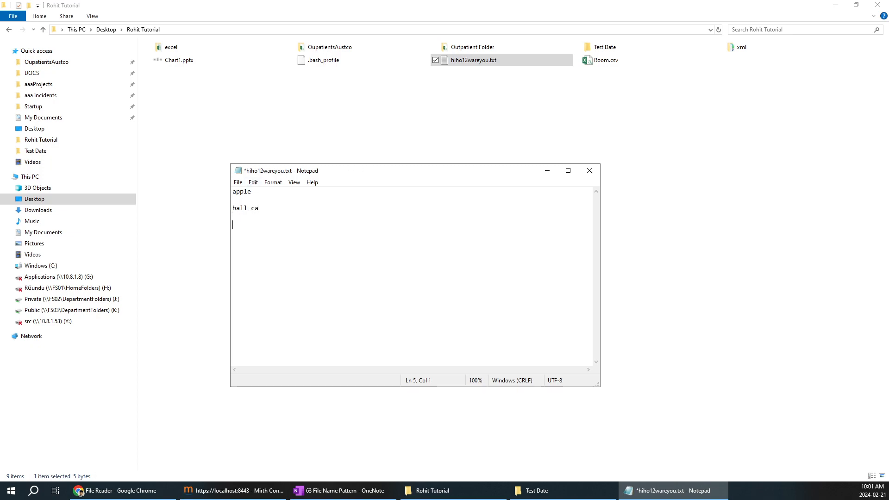
key("ctrl+s")
left_click(589, 170)
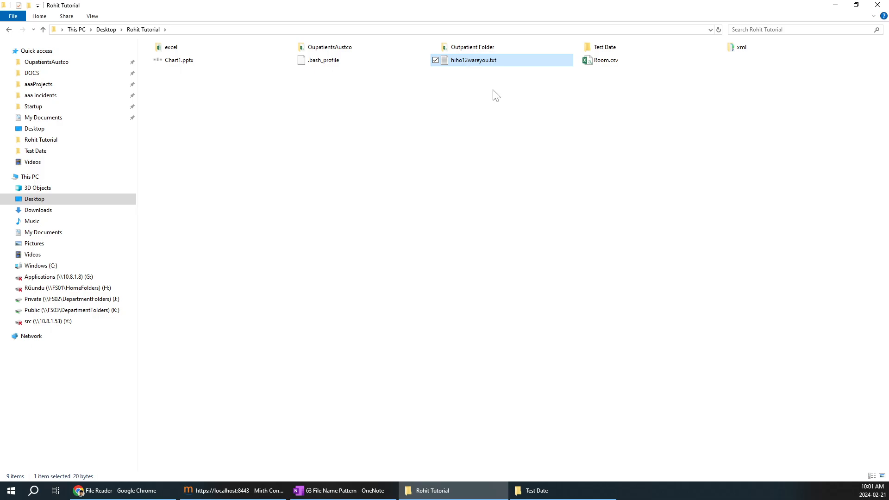
left_click(585, 483)
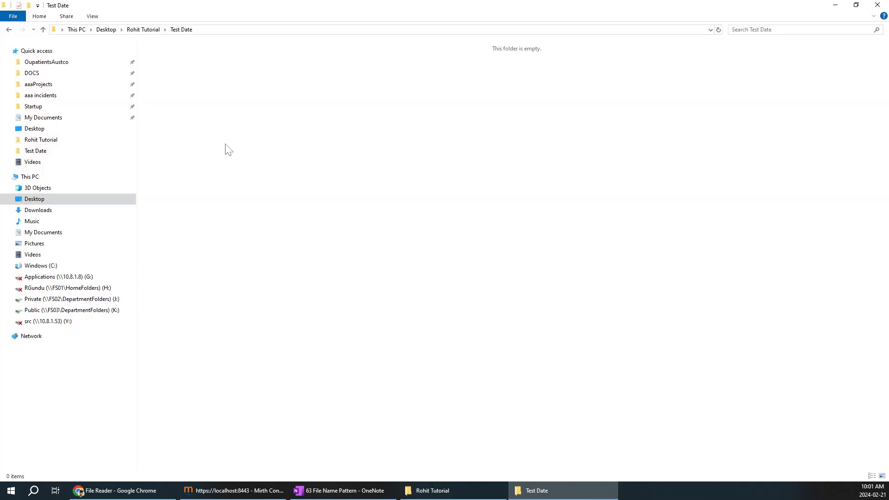
left_click(273, 489)
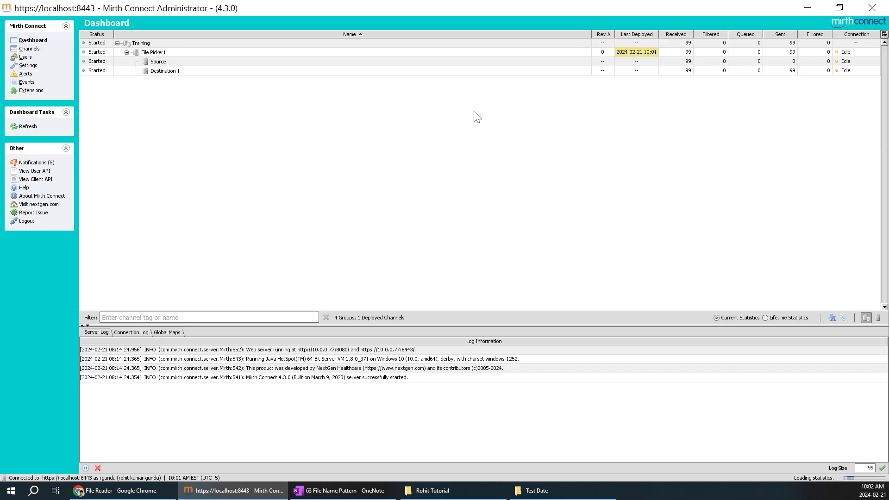
Step: Refresh the dashboard twice, then reopen File Picker1's source settings
right_click(400, 109)
left_click(424, 116)
right_click(425, 115)
left_click(442, 118)
left_click(565, 489)
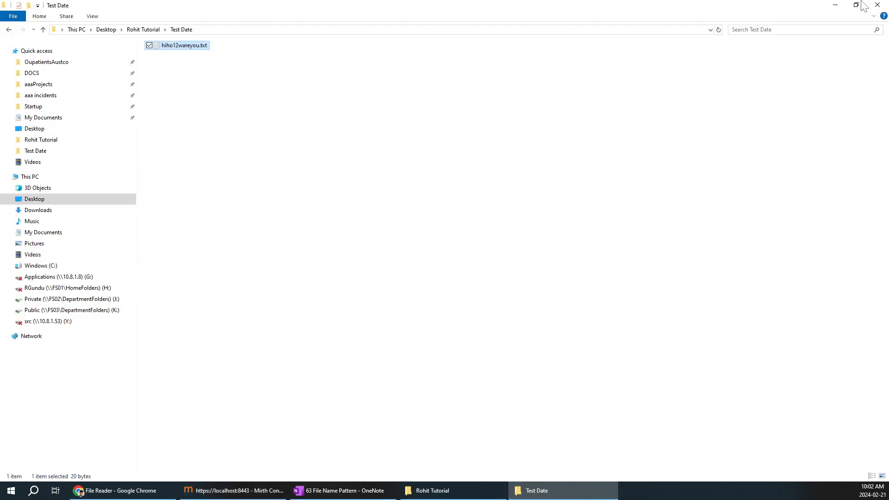
left_click(835, 5)
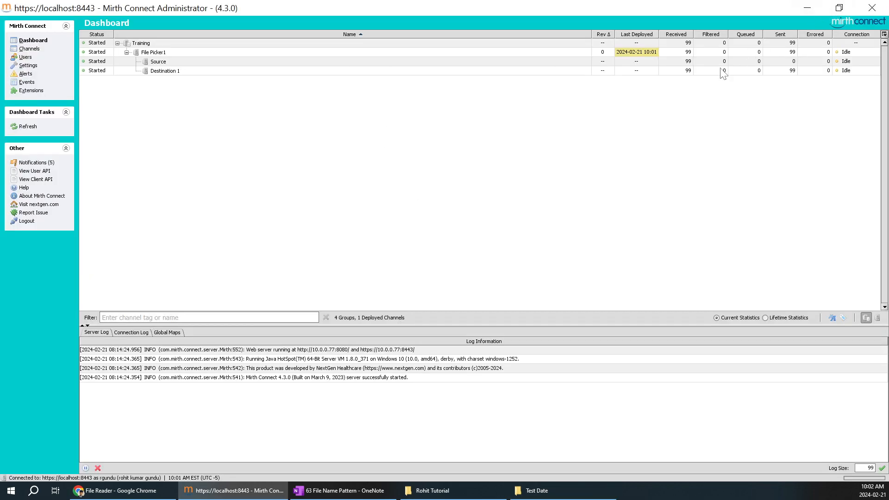
left_click(29, 48)
double_click(192, 83)
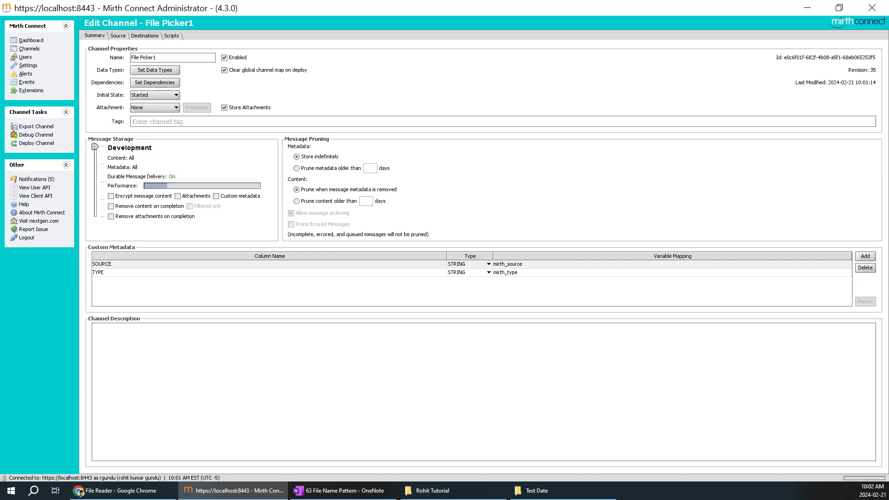
left_click(119, 36)
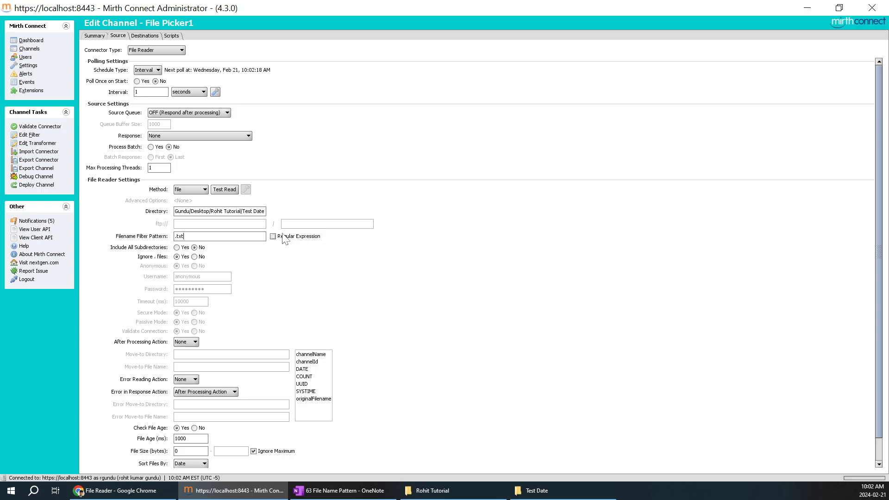
Step: Return to the Dashboard and refresh it, showing File Picker1 started with 0 received
left_click(548, 497)
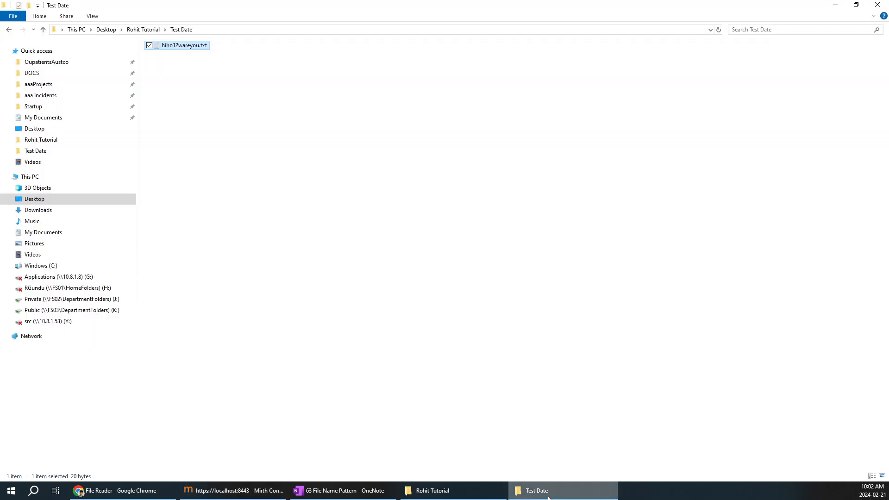
left_click(548, 497)
left_click(273, 496)
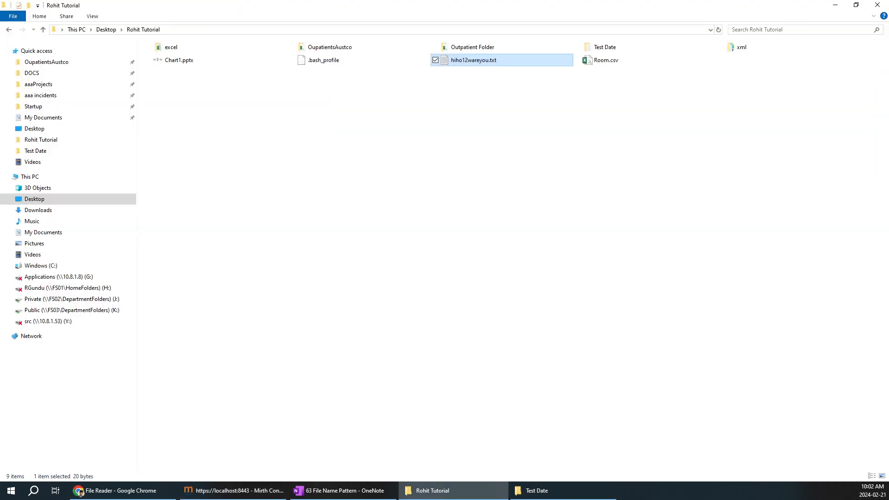
left_click(273, 491)
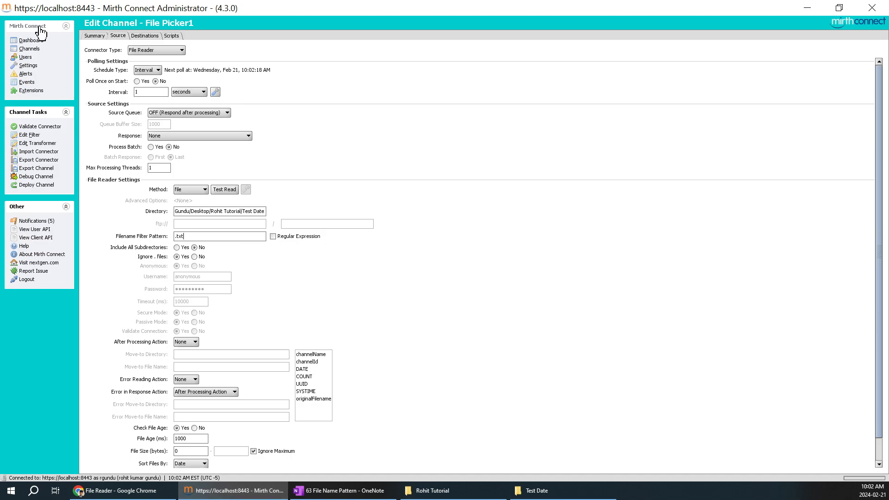
left_click(30, 40)
right_click(500, 116)
left_click(515, 122)
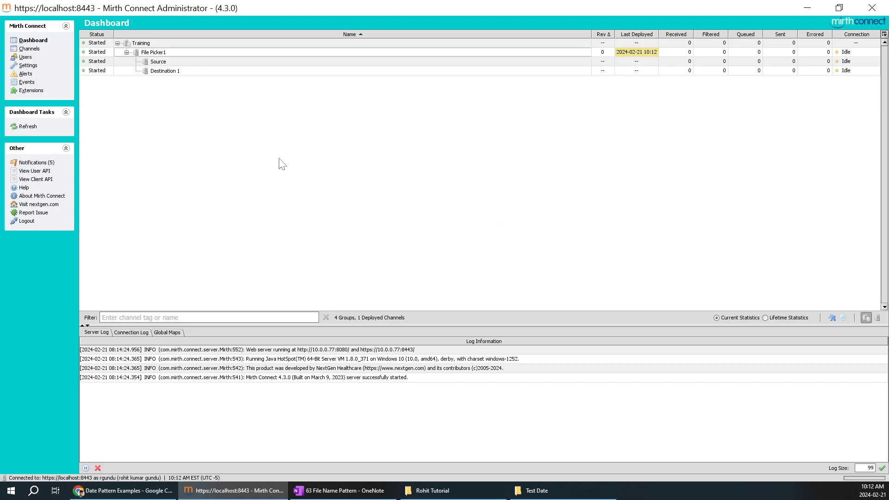
Step: Open File Picker1 from the channel list to its Source connector settings
left_click(160, 53)
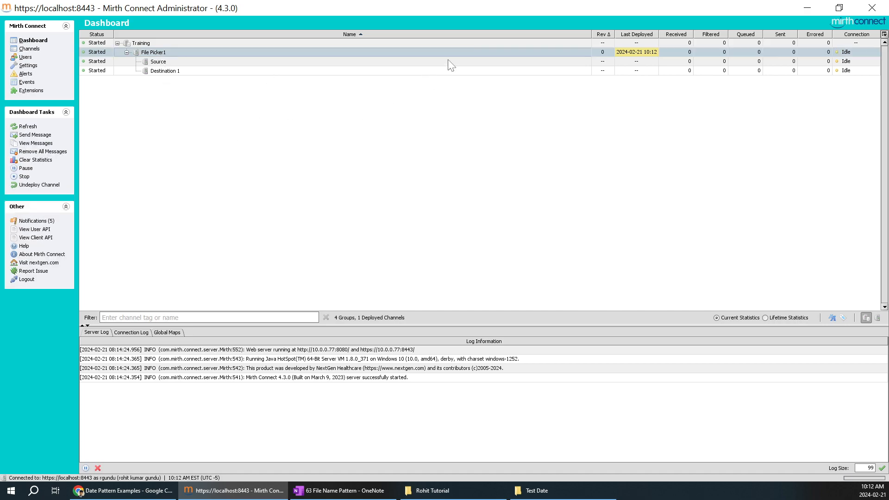
left_click(28, 49)
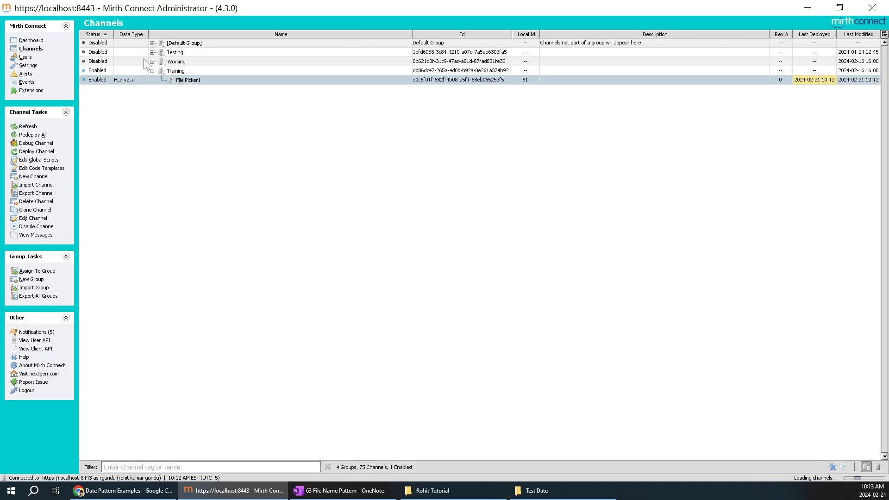
double_click(188, 80)
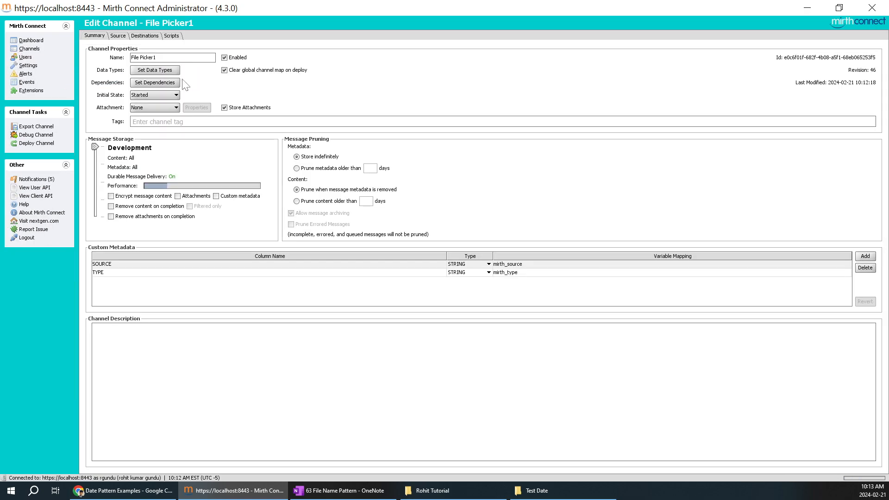
left_click(119, 35)
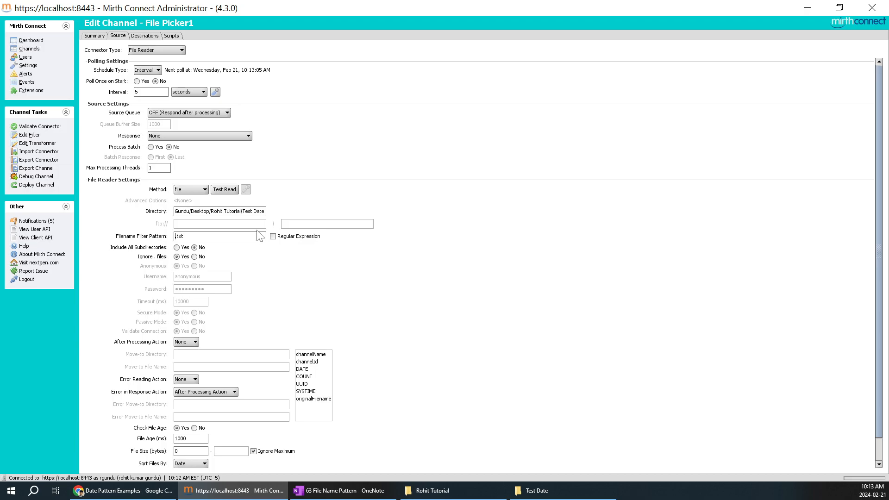
Step: Change the filename filter pattern to *.txt and save the channel
type("*")
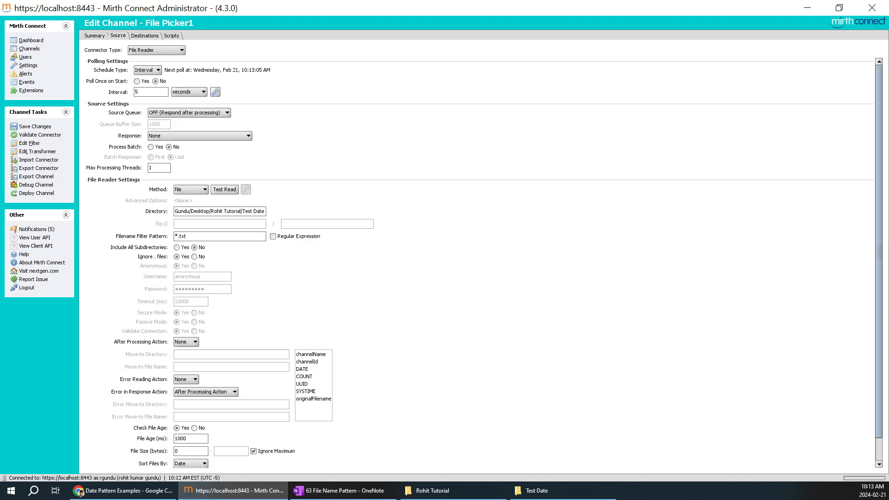
left_click_drag(178, 236, 186, 236)
left_click(540, 490)
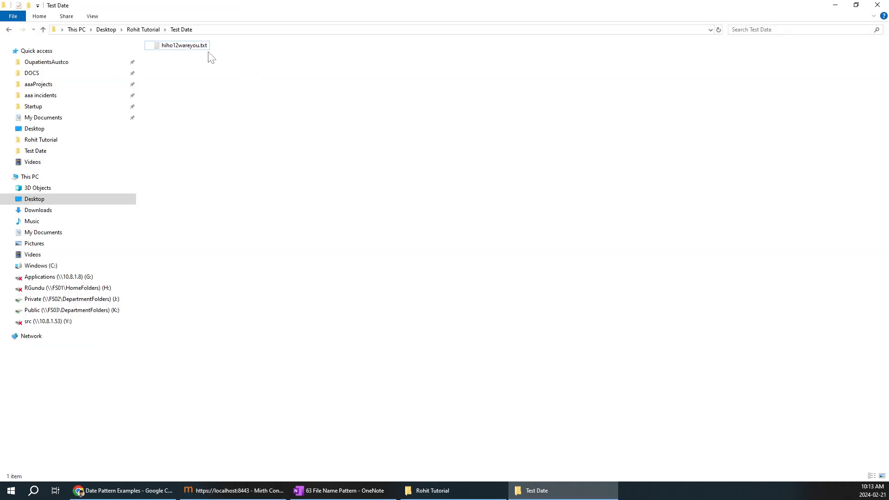
mouse_move(202, 53)
left_click(835, 5)
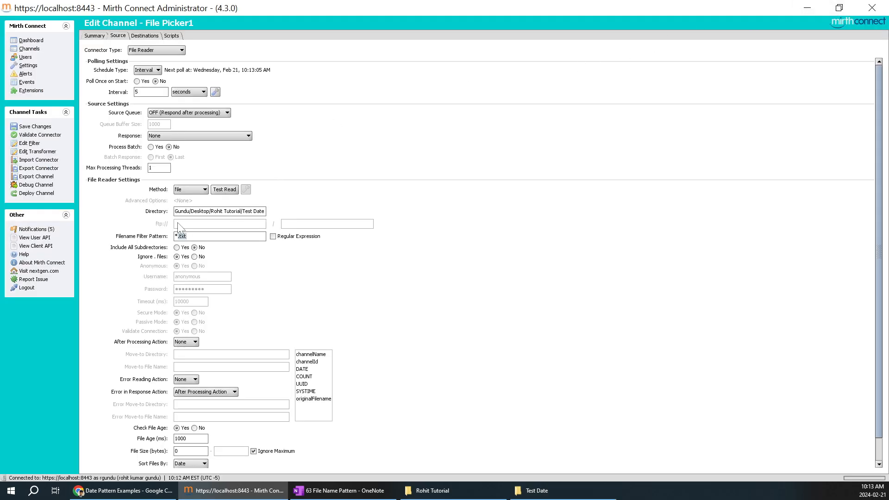
left_click(34, 126)
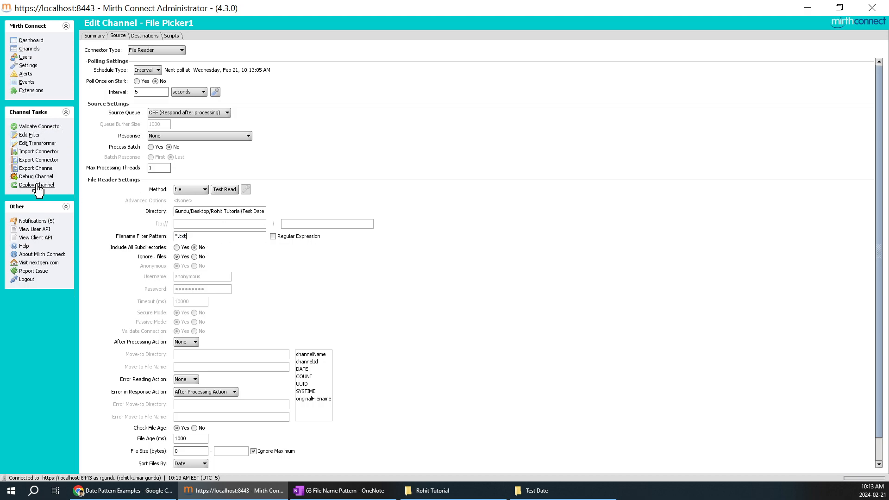
left_click(38, 185)
Step: Deploy File Picker1 and check hiho12wareyou.txt in the Test Date folder
left_click(423, 258)
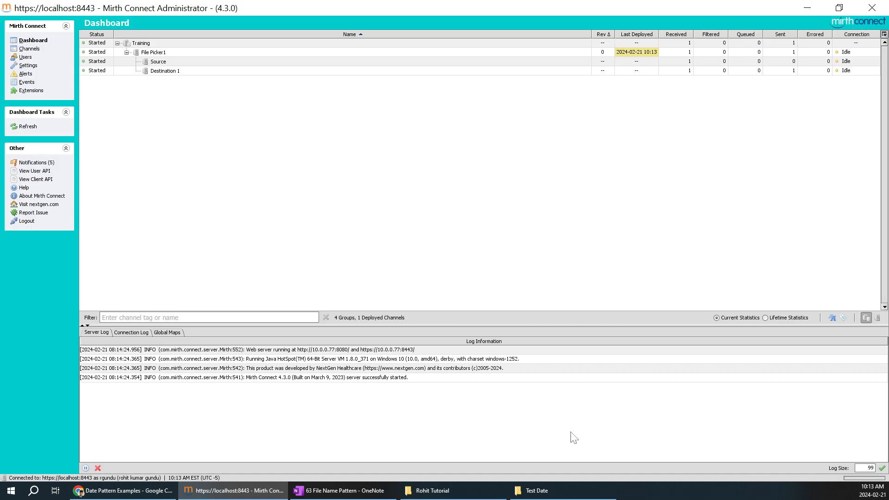
left_click(563, 491)
left_click(202, 45)
left_click(316, 129)
left_click(205, 48)
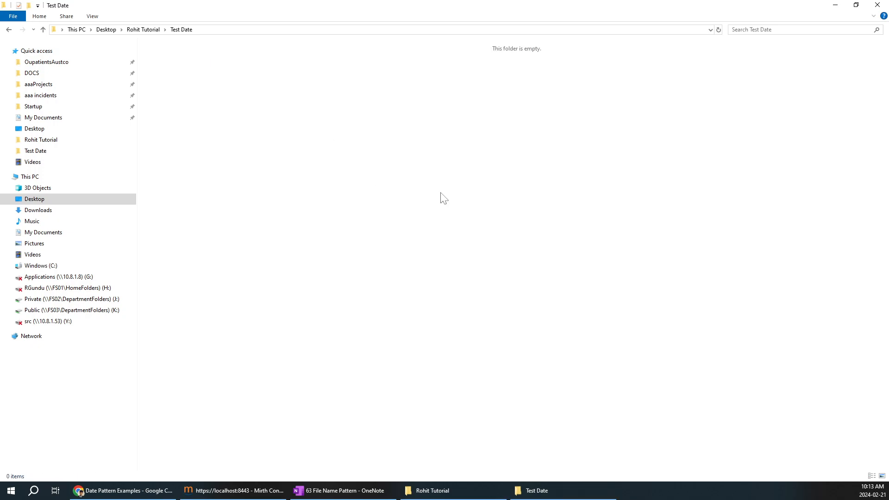
key("alt+Tab")
Step: Refresh the dashboard message counts, then select File Picker1 in the channel list
right_click(492, 140)
left_click(504, 146)
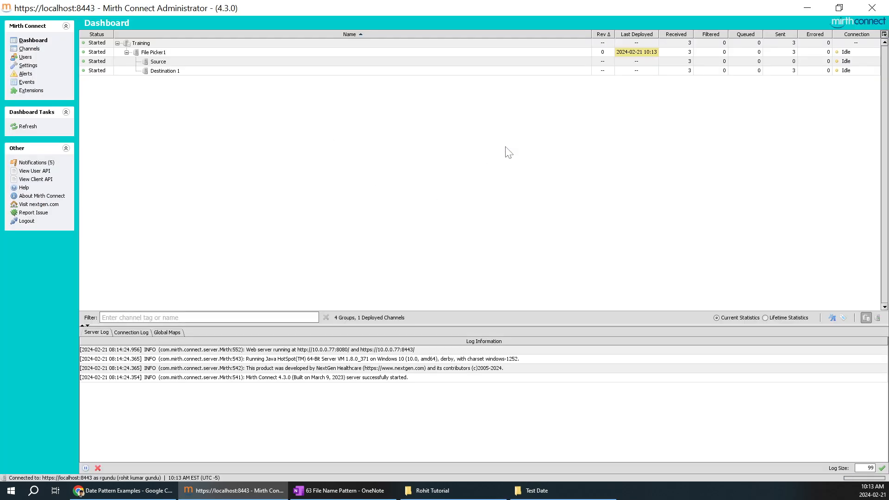
left_click(393, 136)
right_click(590, 104)
left_click(603, 109)
left_click(285, 107)
left_click(29, 49)
left_click(184, 83)
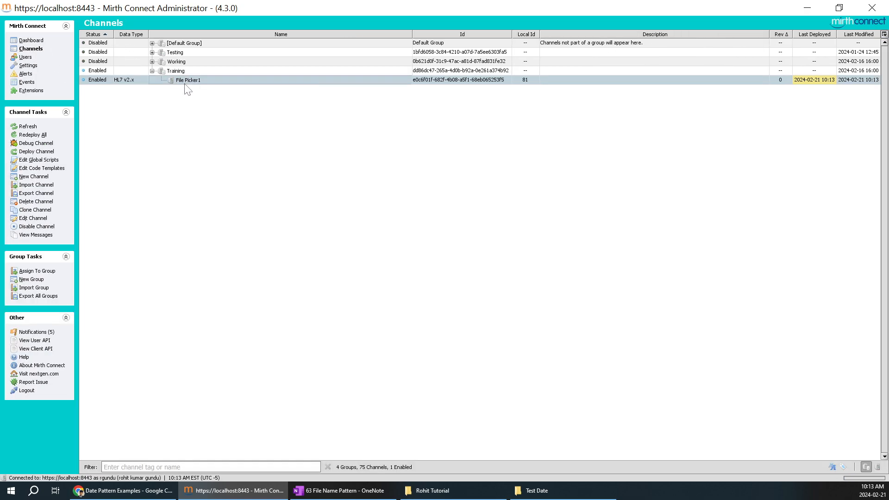
Step: Replace txt with csv so the filter reads *.csv, then save and redeploy File Picker1
double_click(186, 83)
left_click(118, 36)
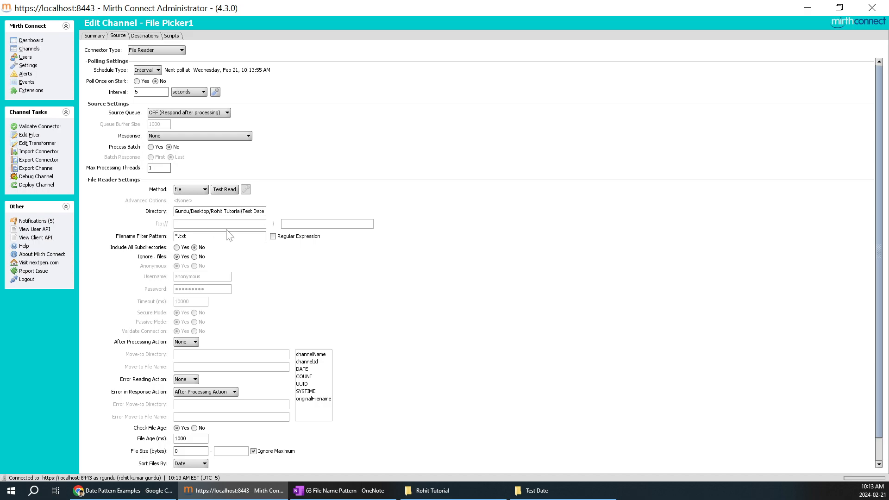
key("BackSpace")
key("BackSpace")
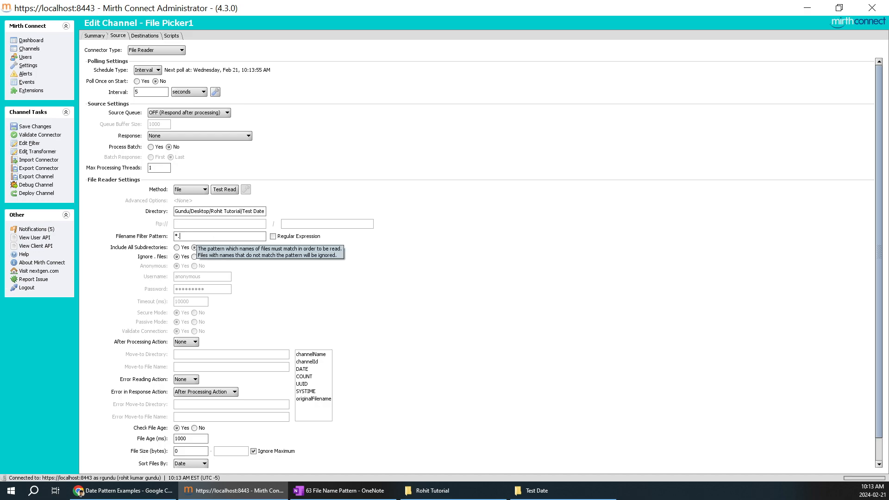
type("csv")
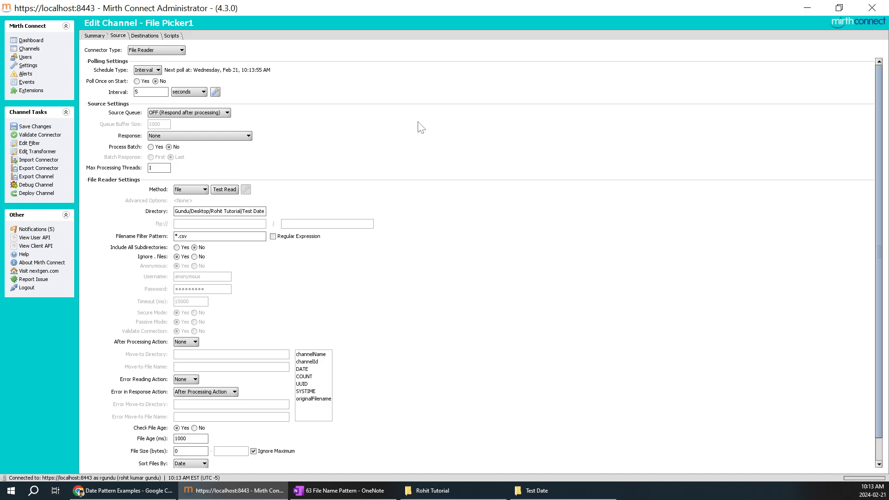
left_click(35, 127)
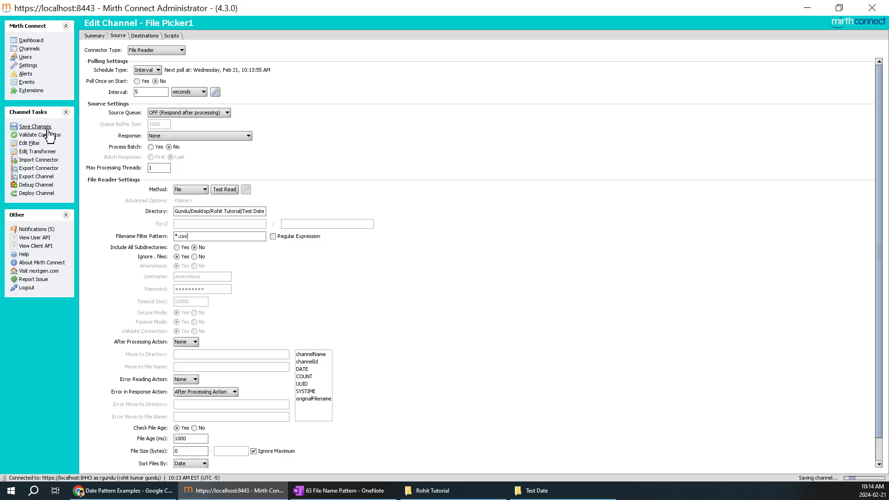
left_click(41, 185)
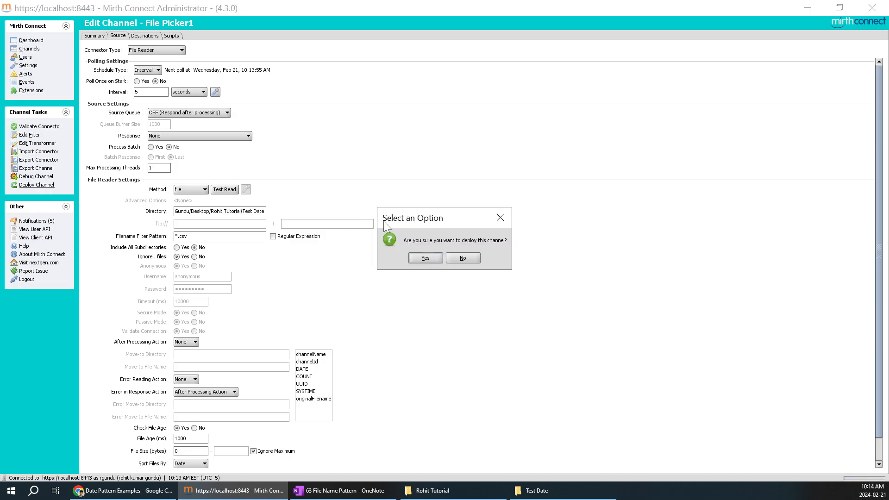
left_click(417, 256)
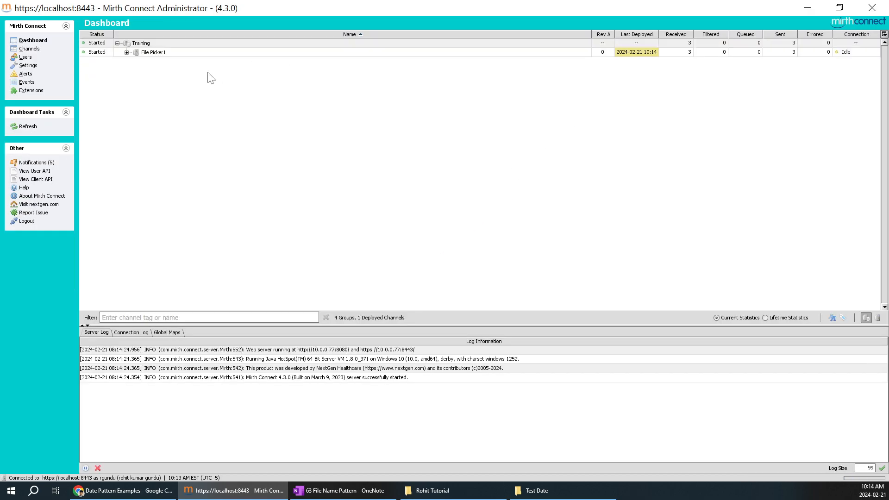
left_click(127, 52)
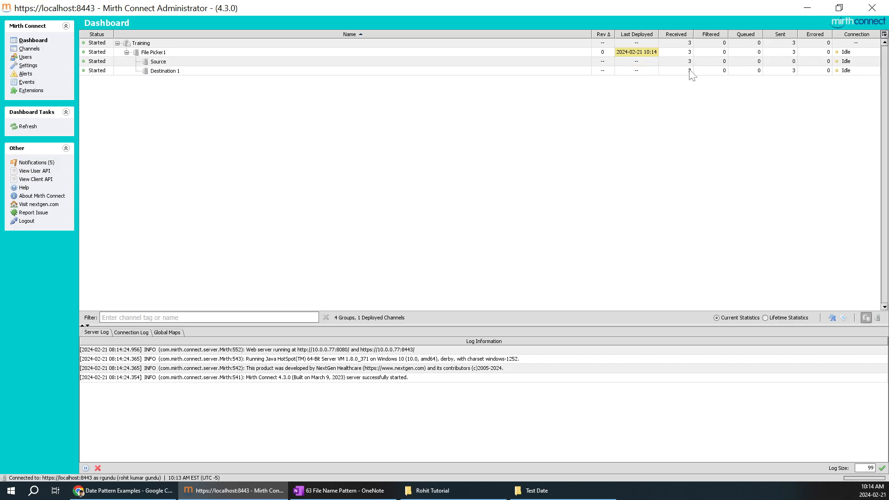
Step: Set File Picker1's source polling interval to 1, then save and redeploy the channel
left_click(29, 48)
double_click(179, 79)
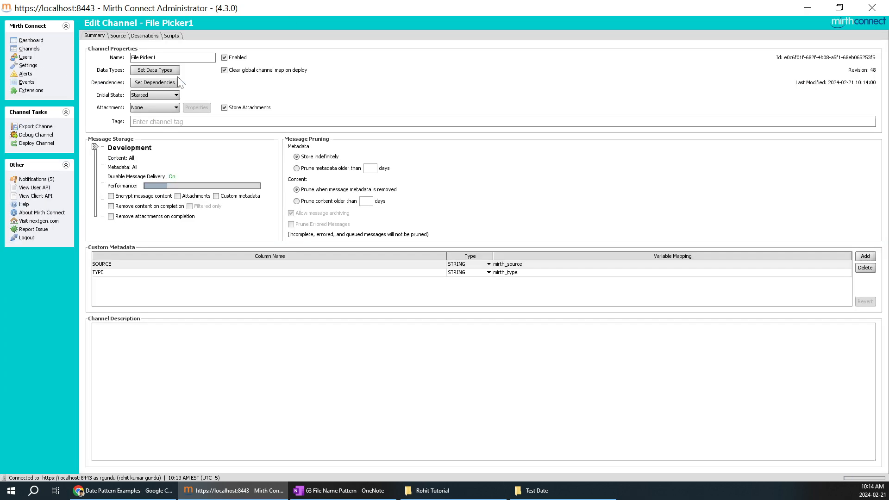
left_click(119, 35)
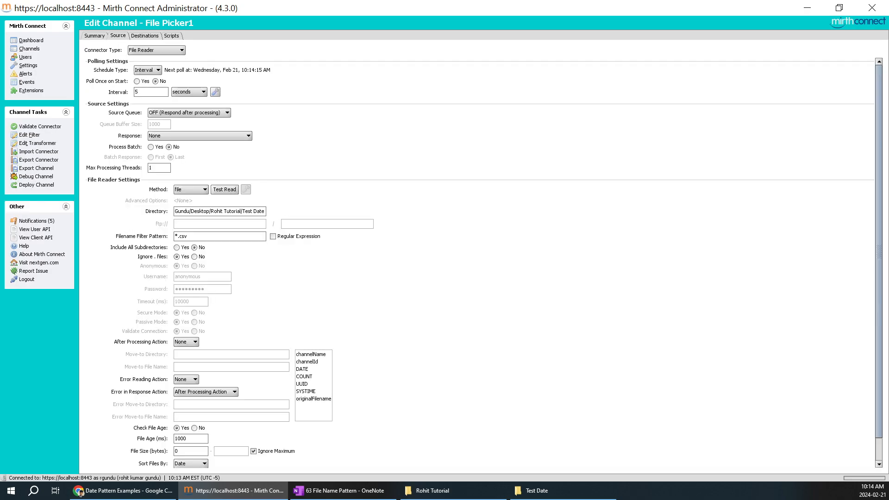
type("1")
left_click(37, 129)
left_click(37, 185)
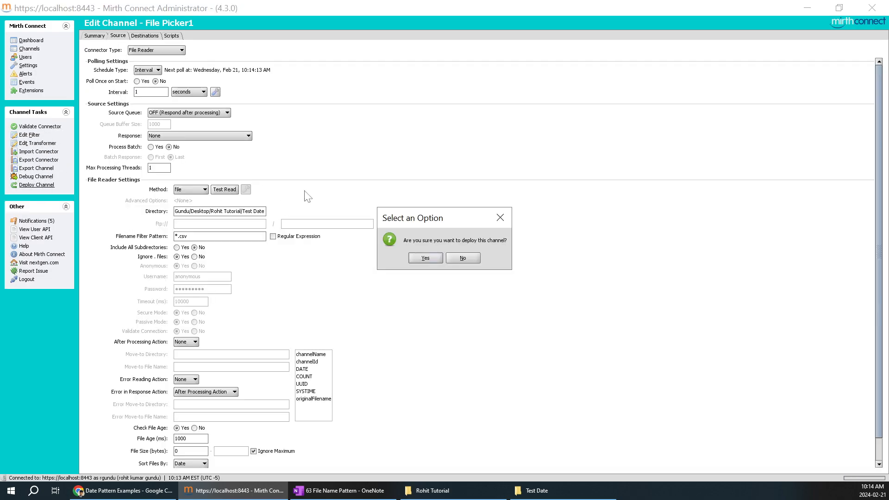
left_click(418, 256)
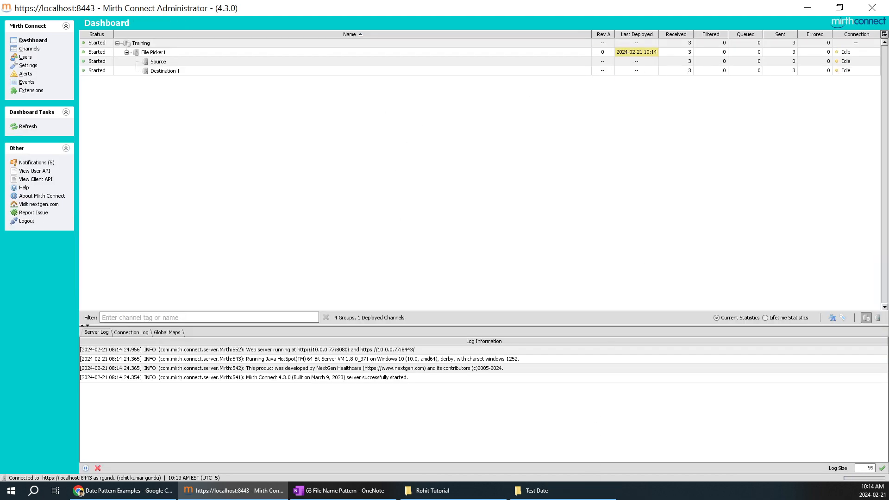
Step: Copy Room.csv from the Rohit Tutorial folder into the Test Date folder
left_click(537, 490)
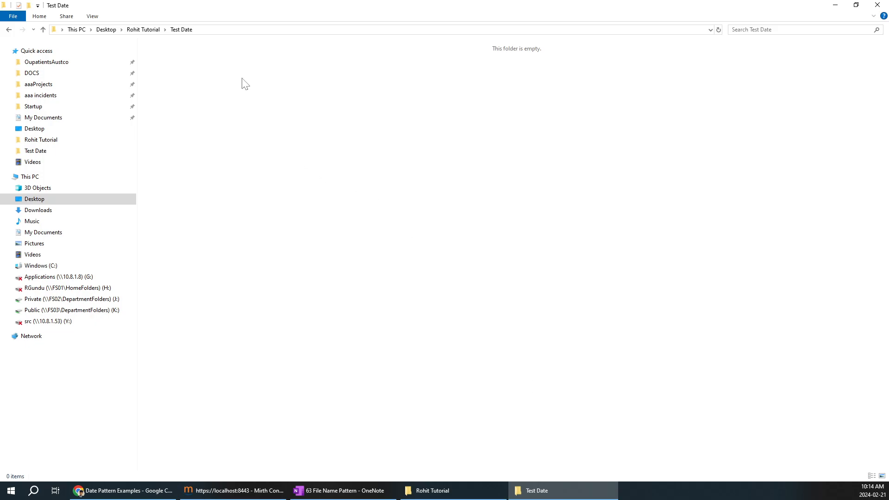
left_click(549, 491)
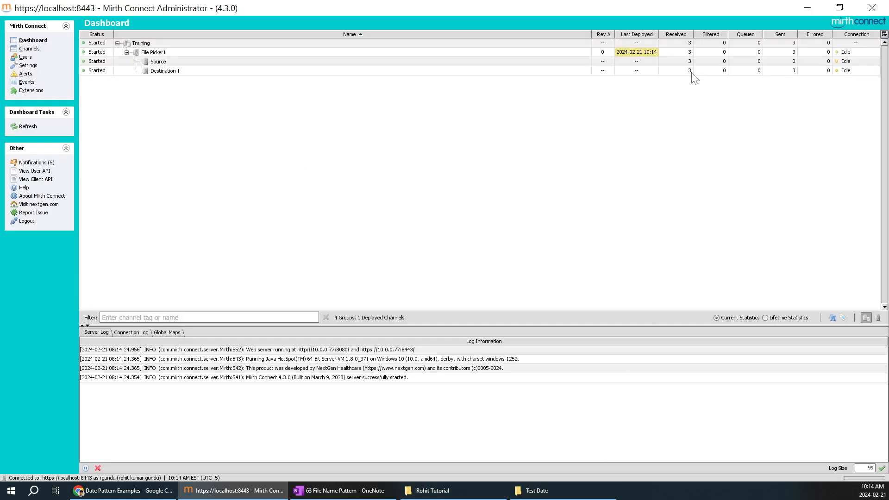
left_click(432, 490)
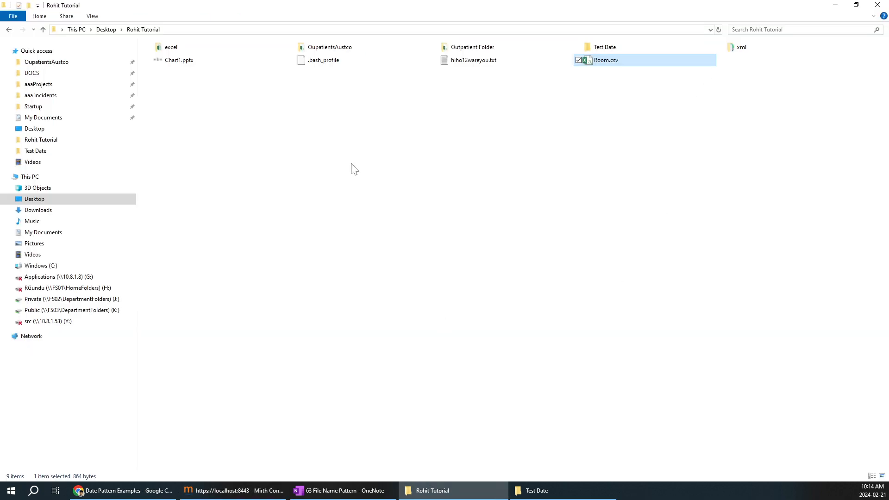
left_click(542, 86)
left_click(629, 63)
left_click(570, 490)
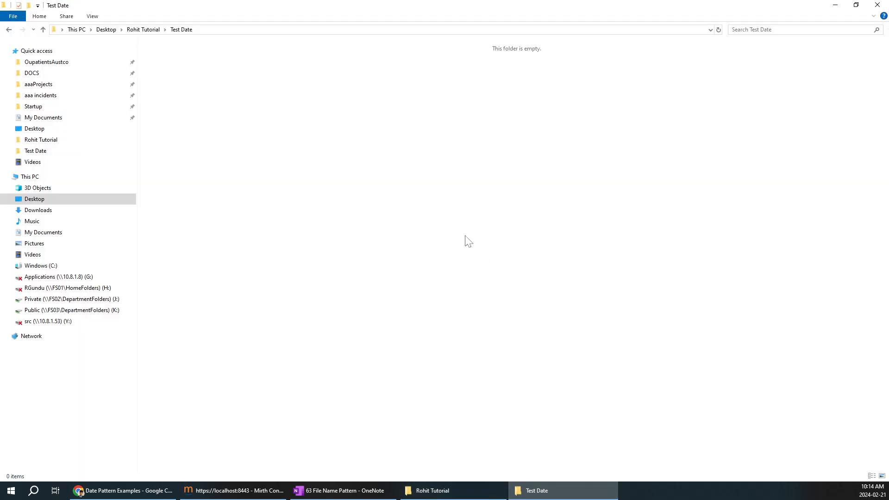
key("ctrl+v")
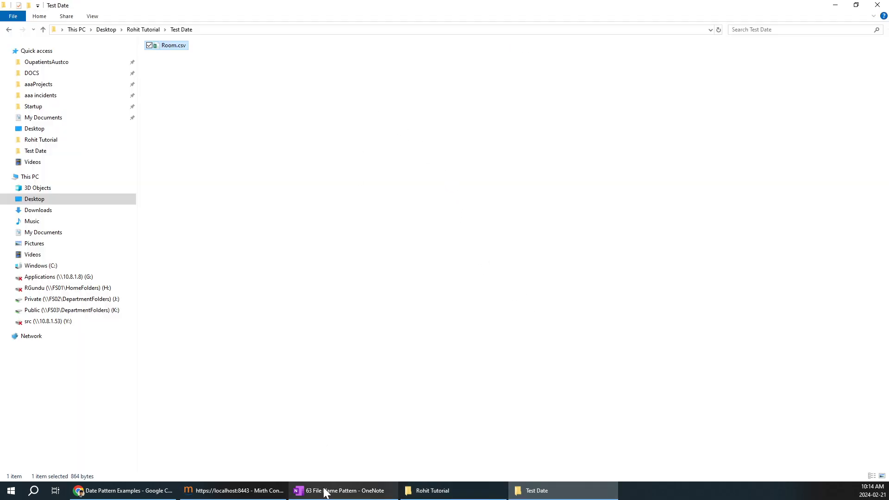
Step: Refresh the Mirth dashboard to see File Picker1 at 7 received and 7 sent
left_click(274, 490)
right_click(551, 128)
left_click(579, 144)
right_click(572, 127)
left_click(578, 132)
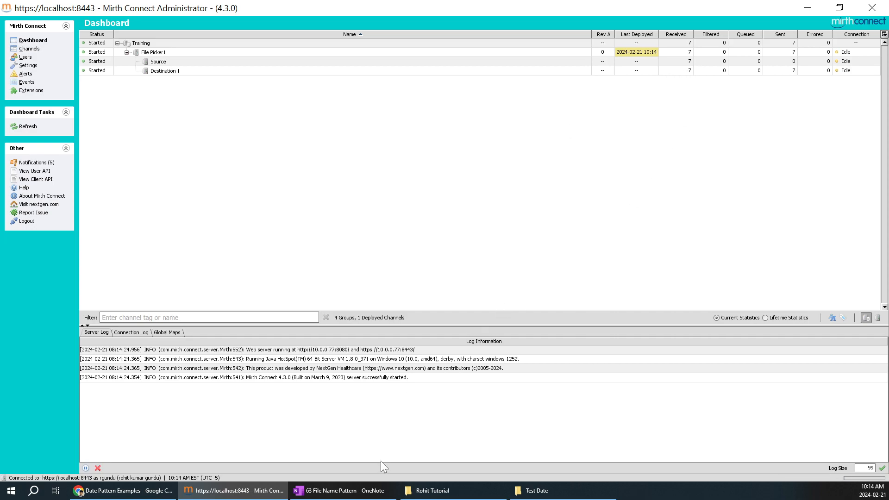
left_click(367, 487)
Step: Fill the notes table's second cell so it lists *.csv, *.txt and *.xml
scroll(420, 339, "down", 7)
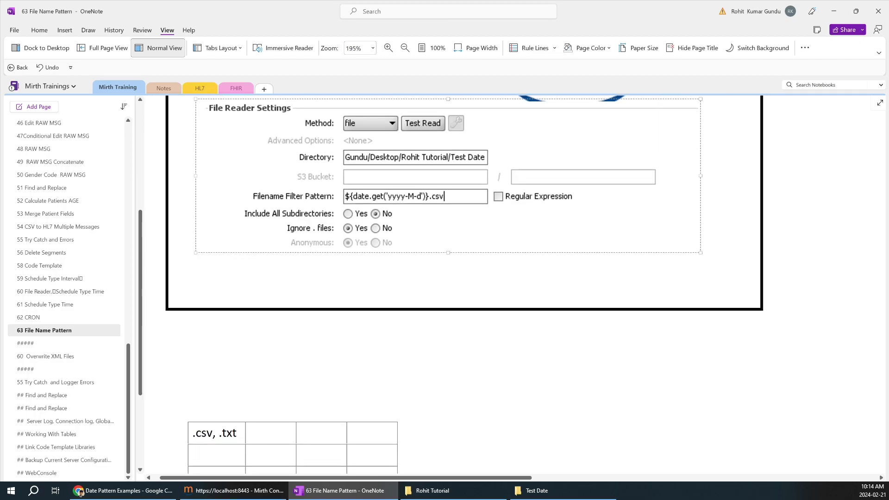
scroll(444, 278, "down", 2)
left_click(237, 358)
type(".")
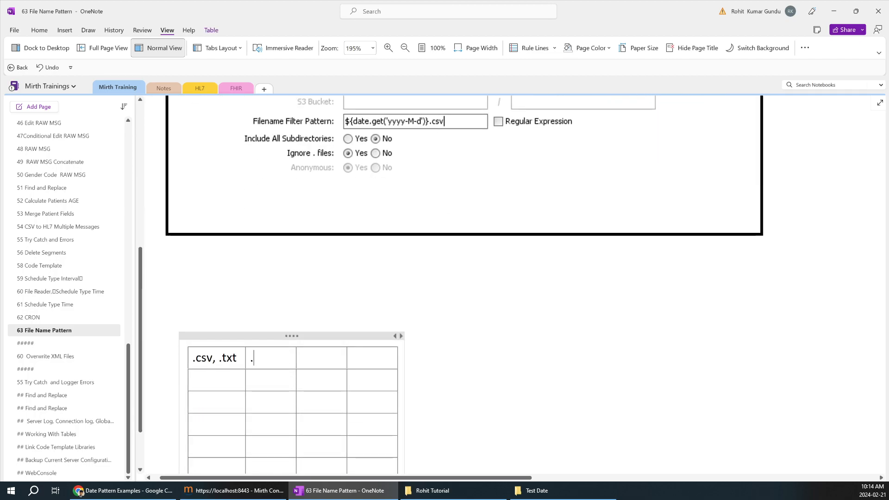
type("x")
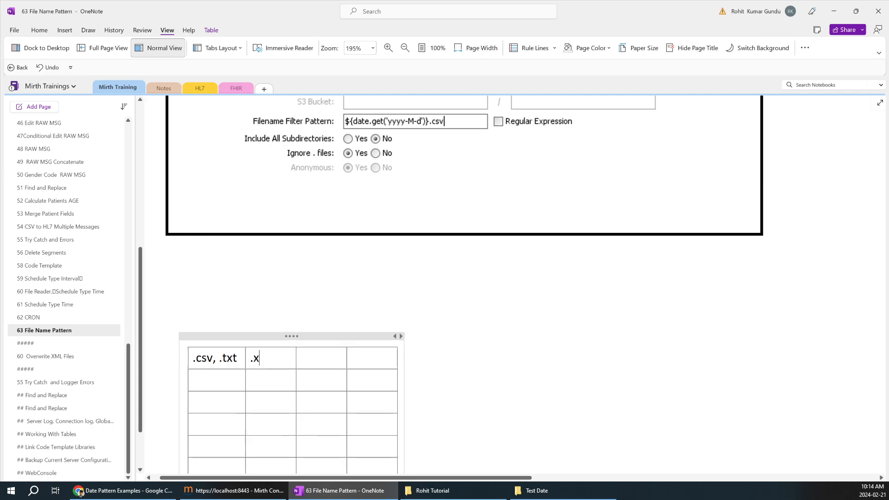
type("ml")
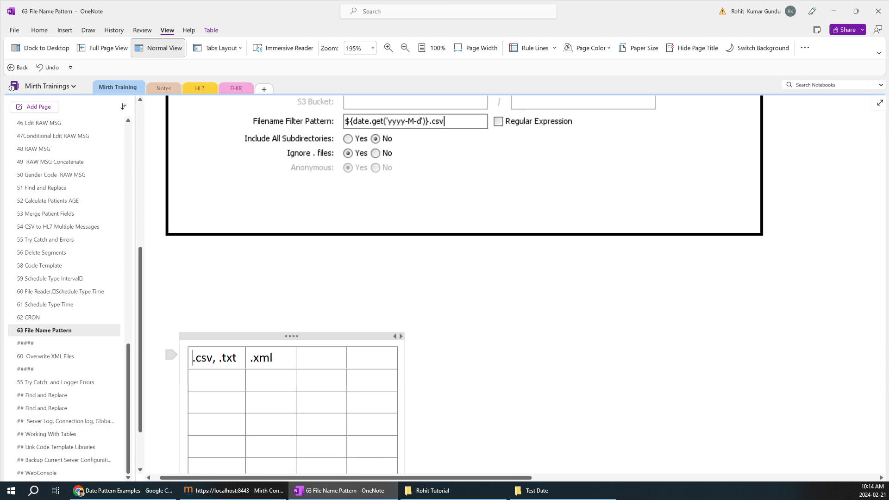
type("*")
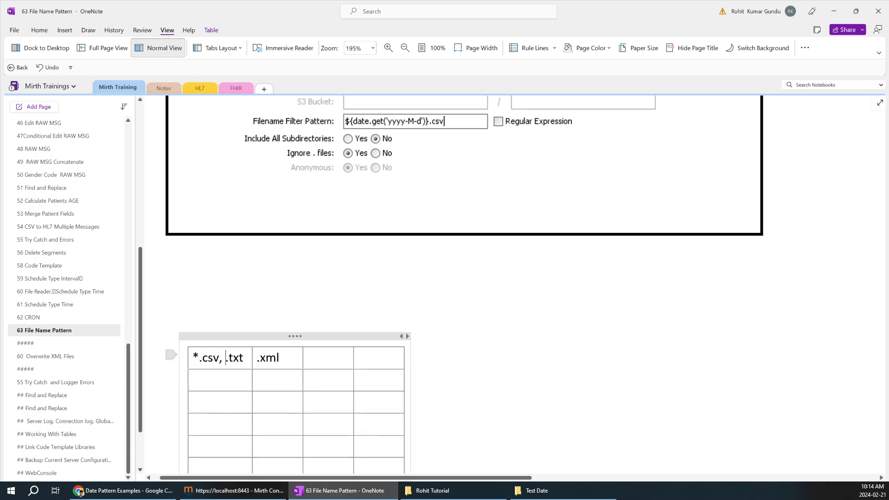
type("*")
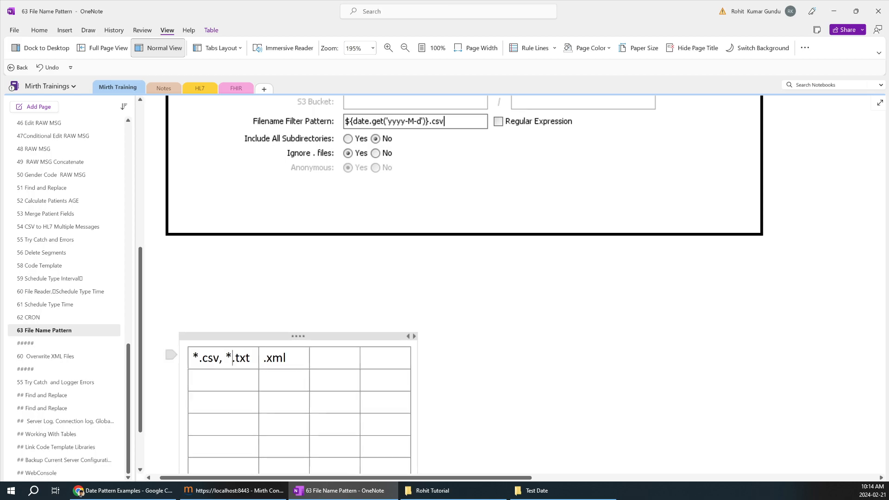
type("*")
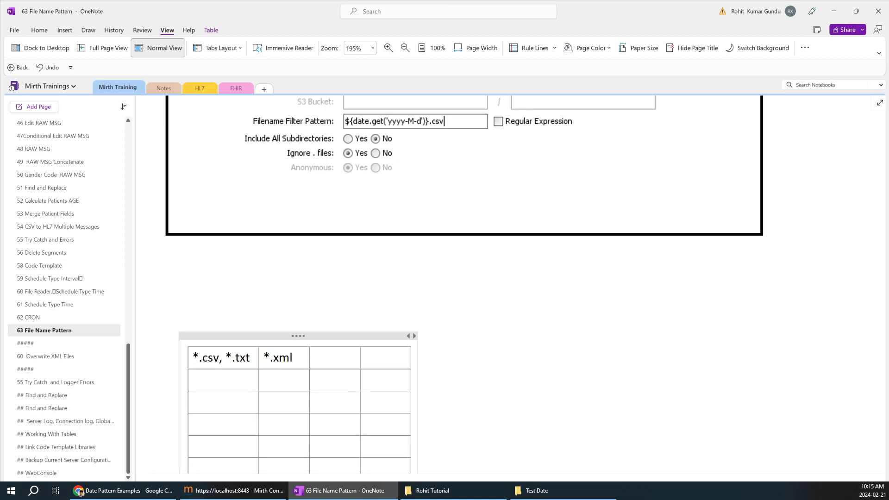
left_click(551, 491)
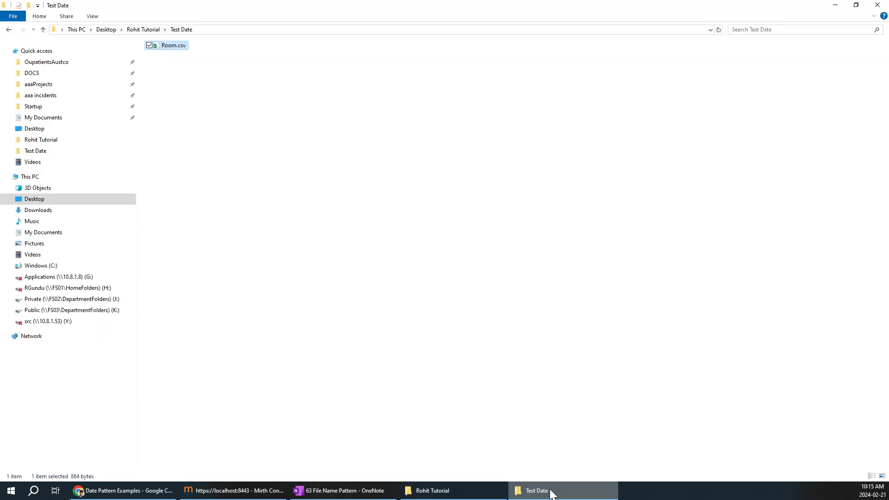
Step: Refresh the Mirth dashboard, now showing 40 received and 39 sent
left_click(229, 490)
right_click(480, 90)
left_click(489, 93)
right_click(418, 125)
left_click(166, 104)
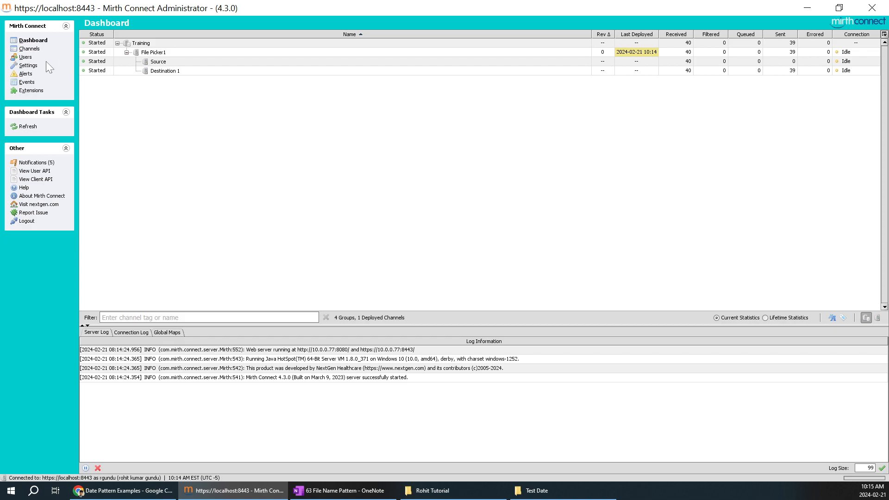
Step: Open File Picker1 from the channel list to its File Reader source settings
left_click(32, 50)
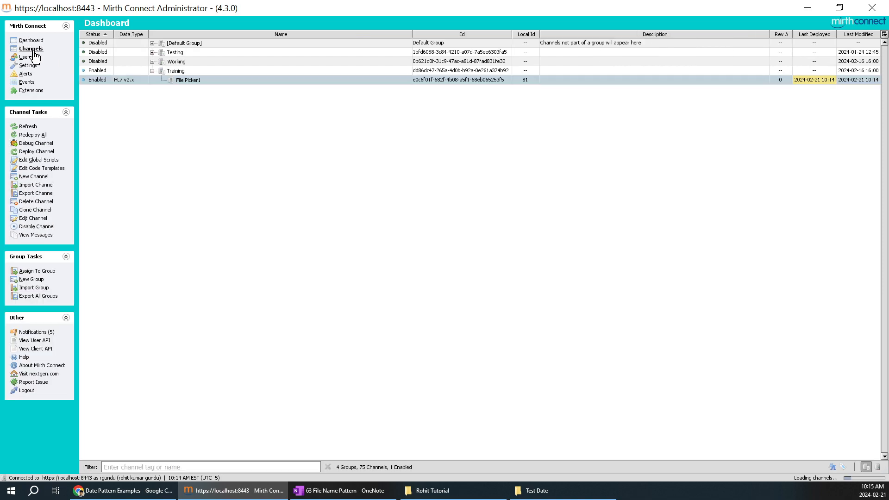
double_click(170, 71)
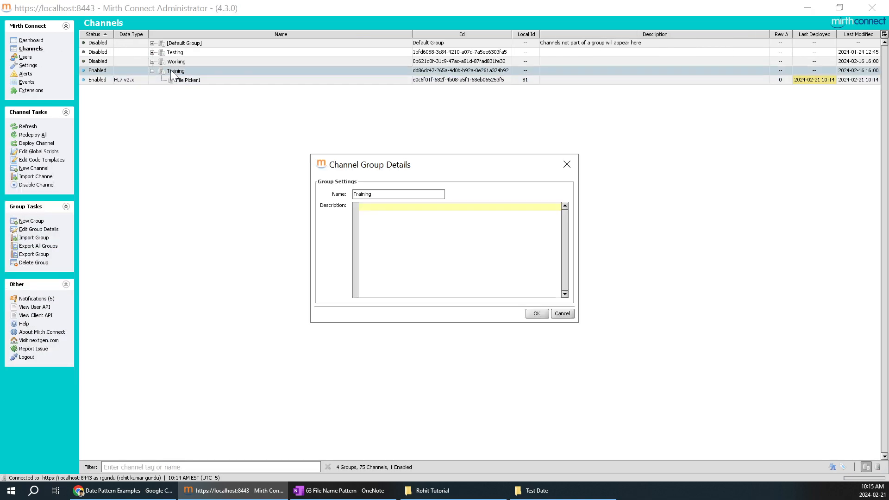
left_click(567, 164)
double_click(214, 81)
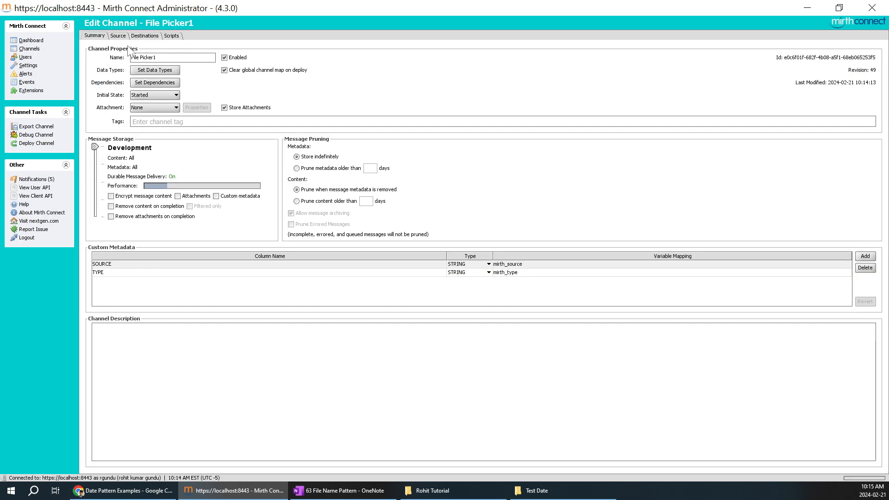
left_click(119, 36)
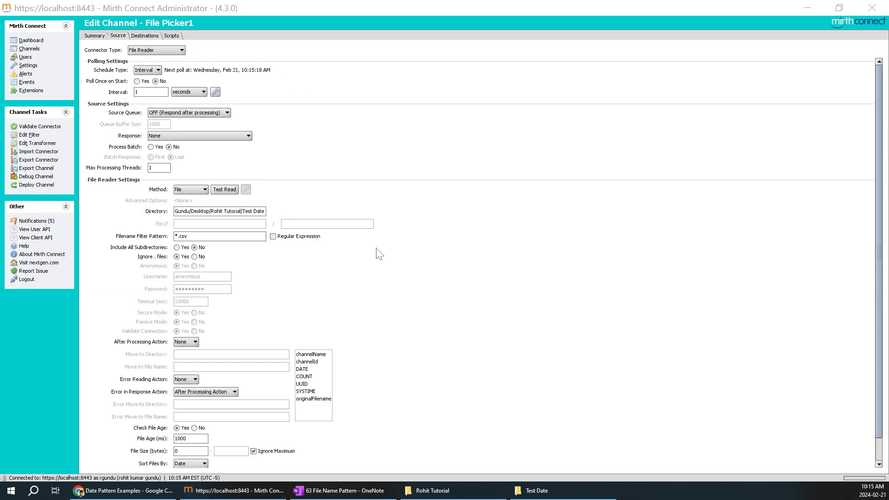
Step: Type 'Read only files which named with alphabets' into the table's second-row first cell
left_click(340, 490)
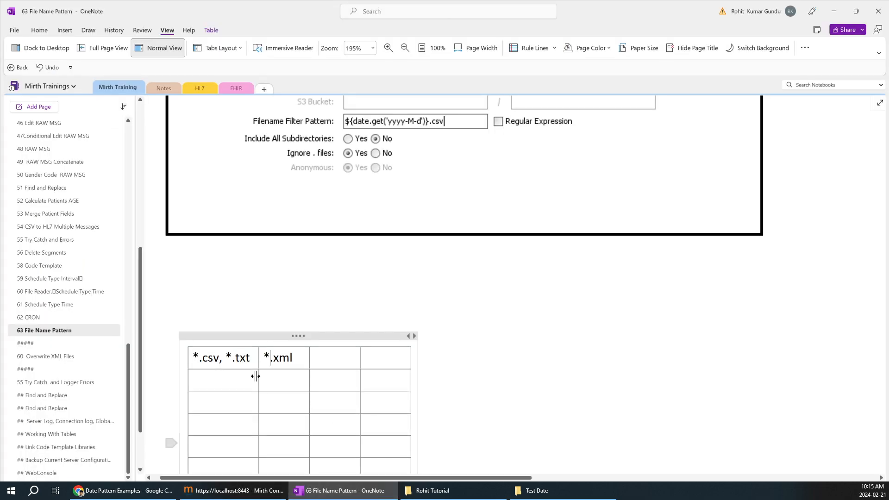
type("Read only file")
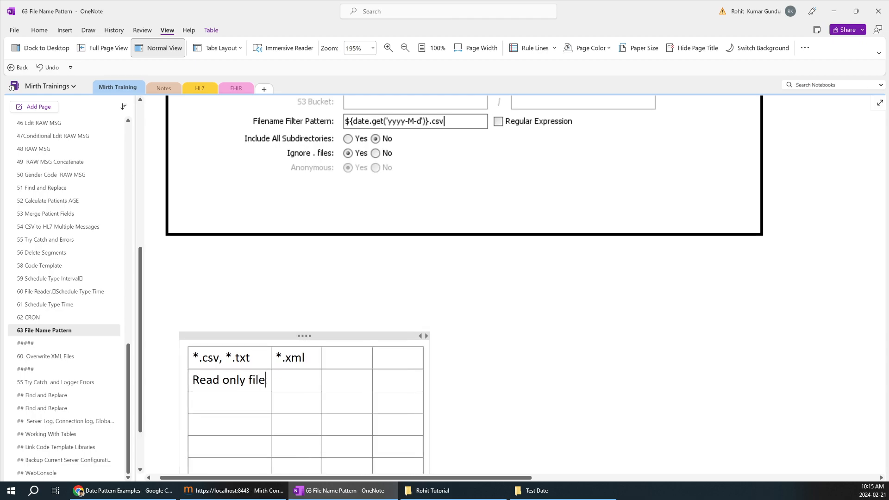
type("s which")
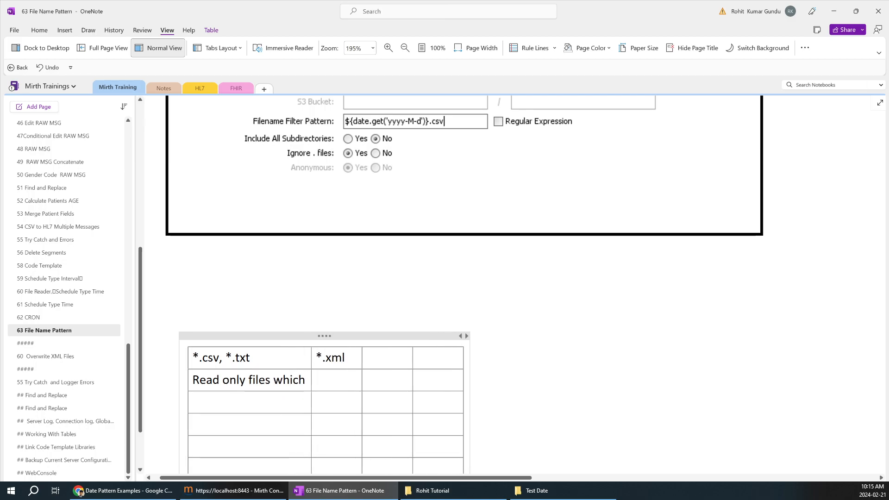
type(" na")
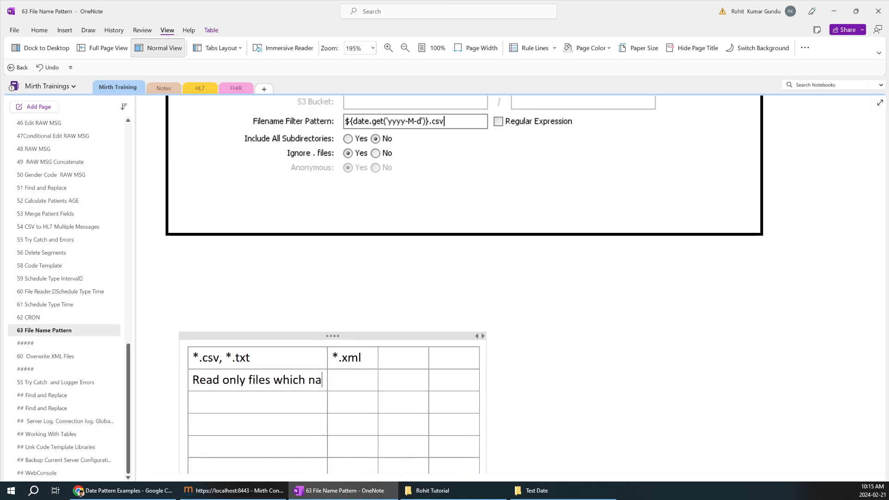
type("med with alpa")
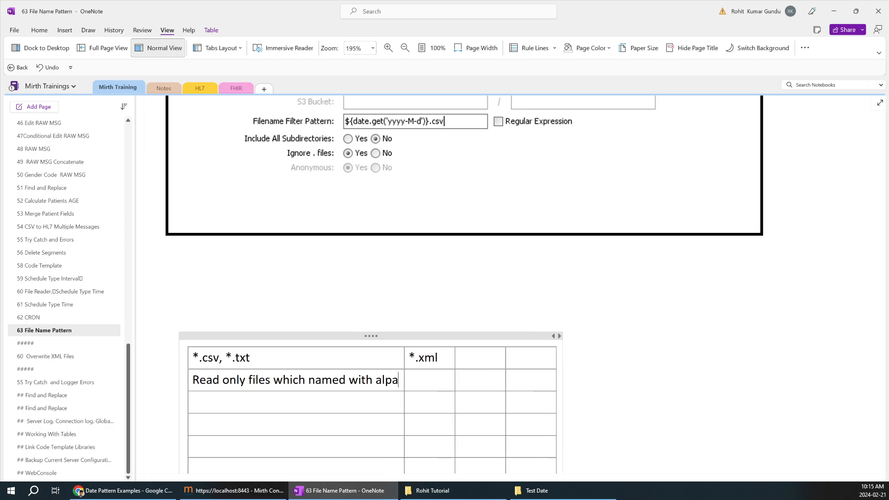
key("BackSpace")
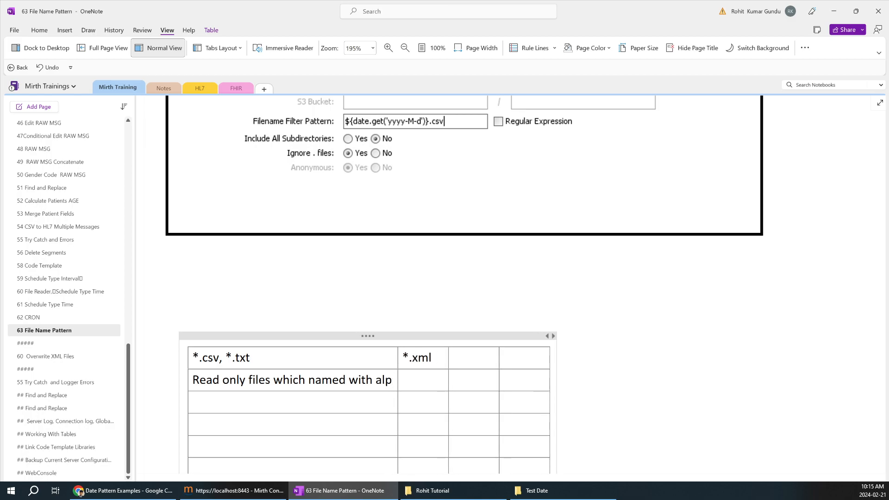
type("habets")
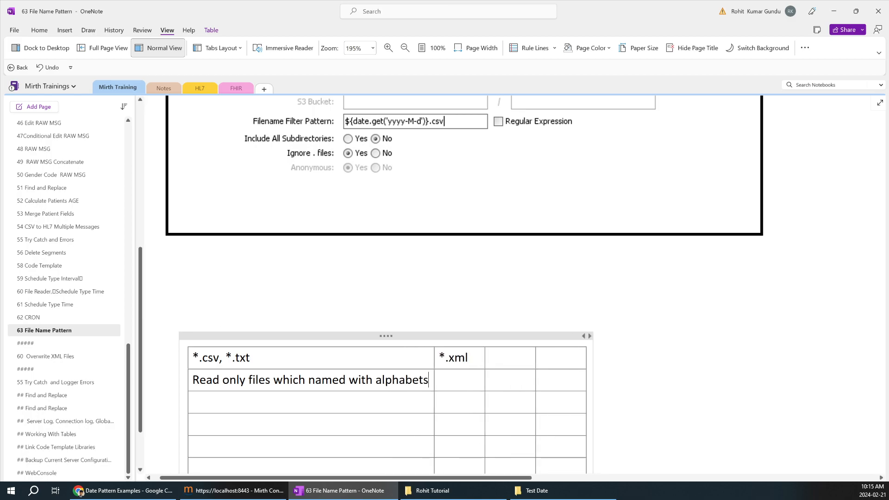
Step: Move hiho12wareyou.txt into Test Date and delete Room.csv from that folder
left_click(547, 491)
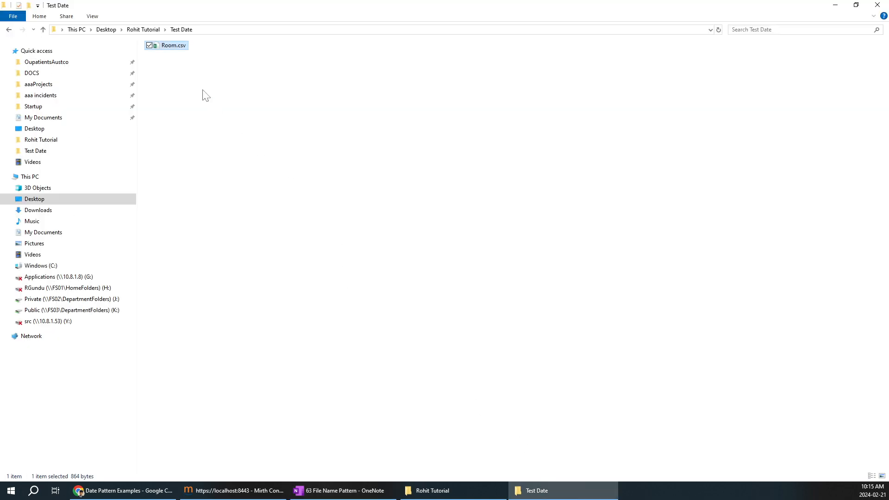
right_click(182, 50)
key("Escape")
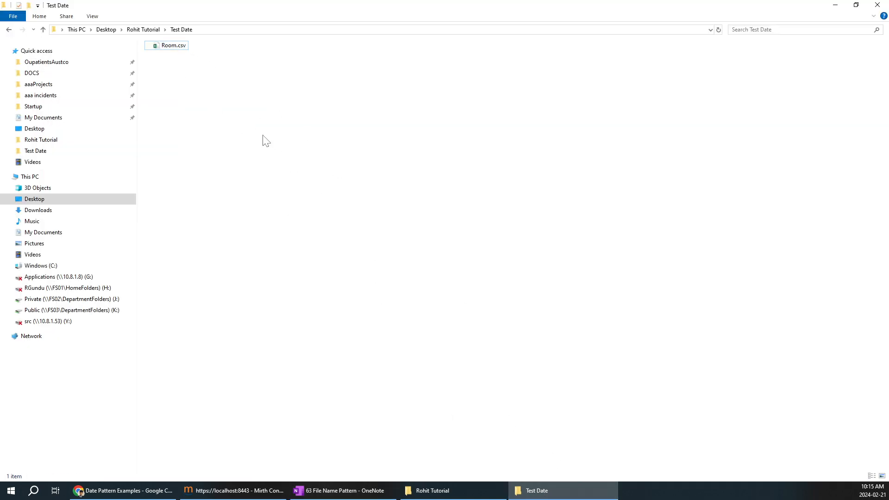
right_click(174, 49)
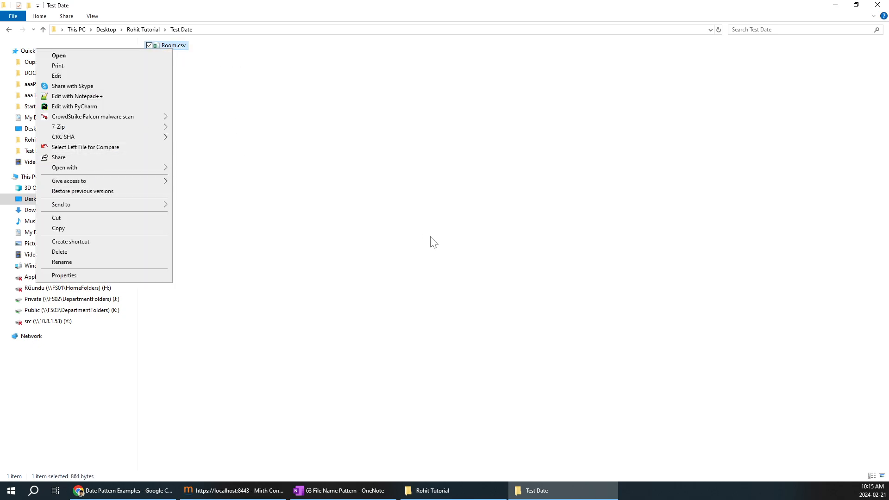
left_click(465, 311)
left_click(461, 494)
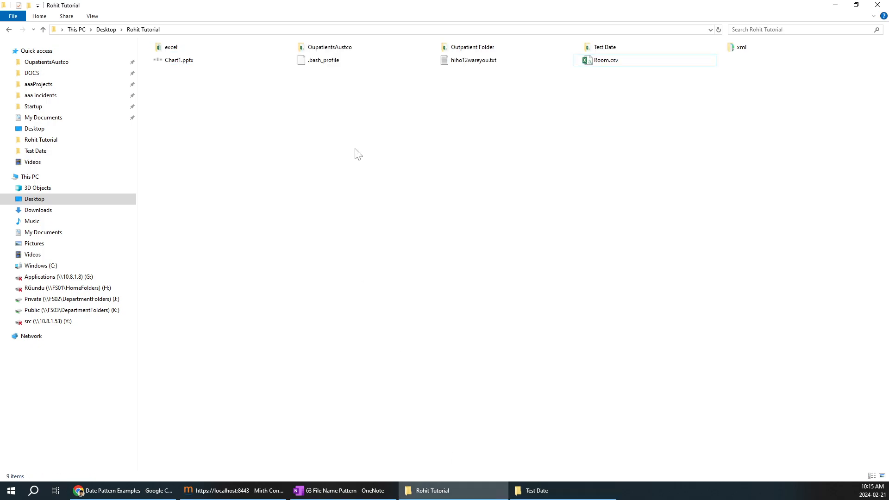
left_click(462, 65)
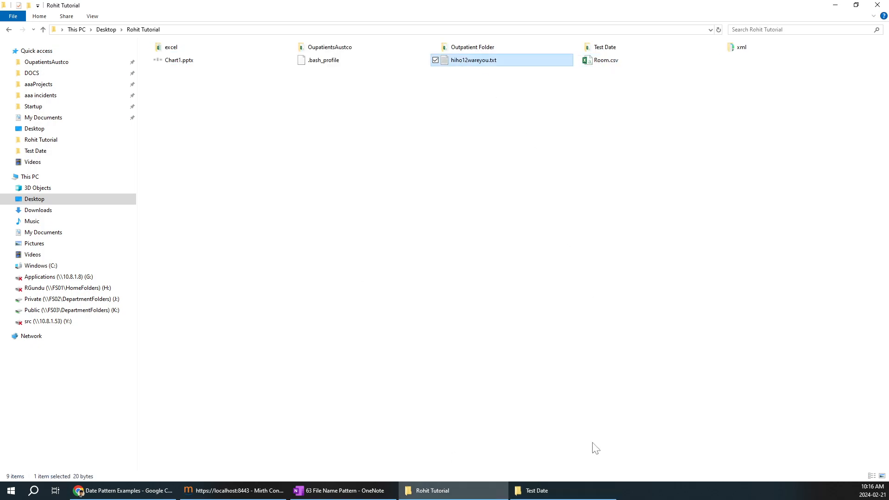
left_click_drag(463, 60, 234, 129)
left_click(172, 58)
key("Delete")
Step: Rename hiho12wareyou.txt to PatientName.txt
right_click(169, 45)
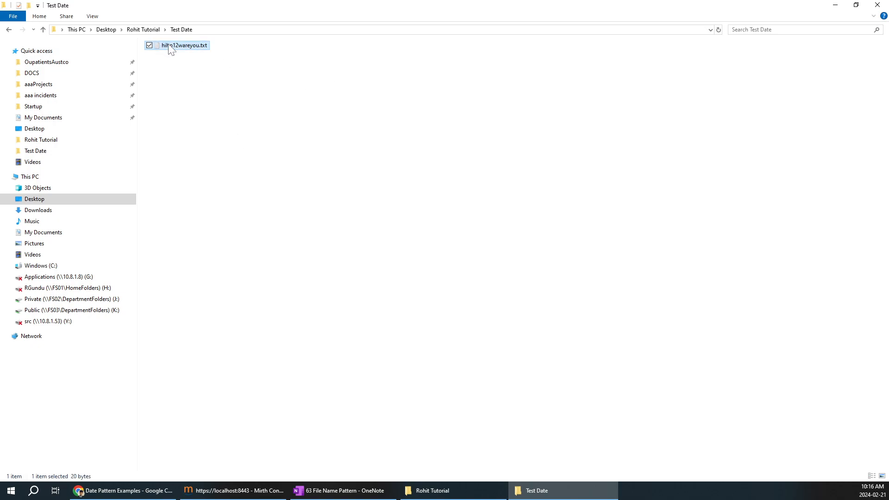
left_click(79, 258)
type("PatientName")
left_click(367, 204)
Step: Paste several copies of PatientName.txt and delete 'PatientName - Copy.txt'
left_click(190, 48)
key("ctrl+v")
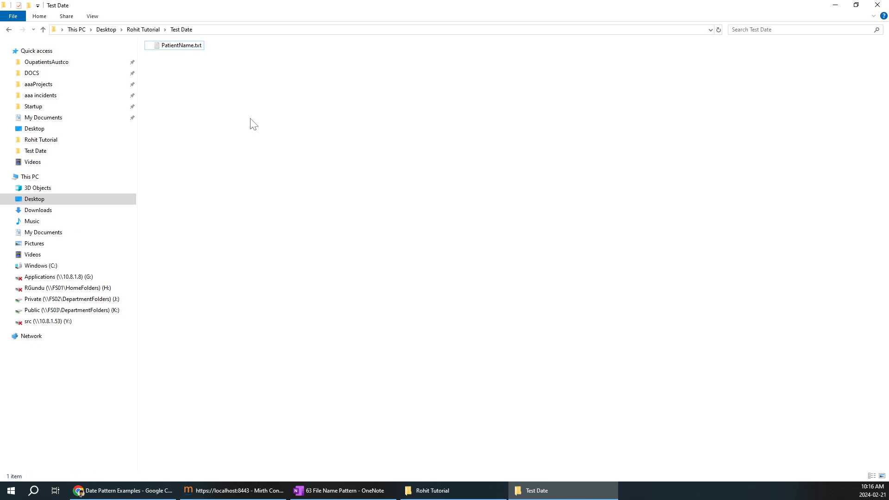
key("ctrl+v")
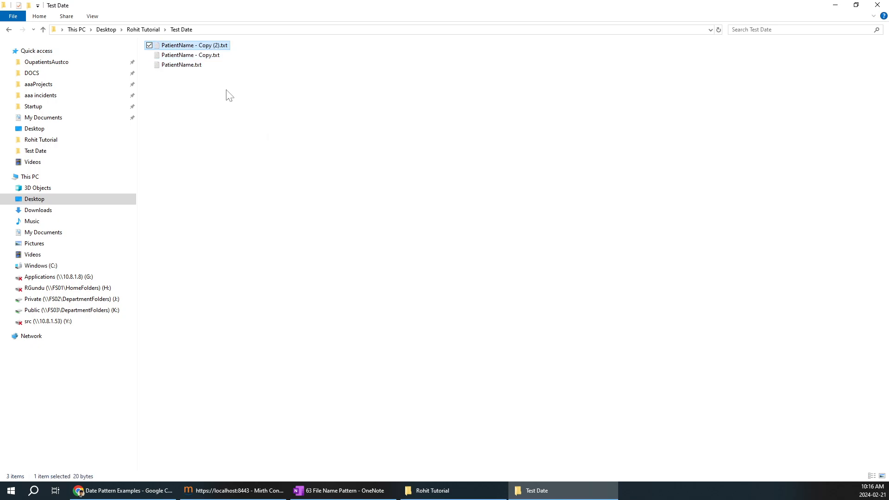
key("ctrl+v")
key("ctrl+v")
key("ctrl+v")
key("ctrl+v")
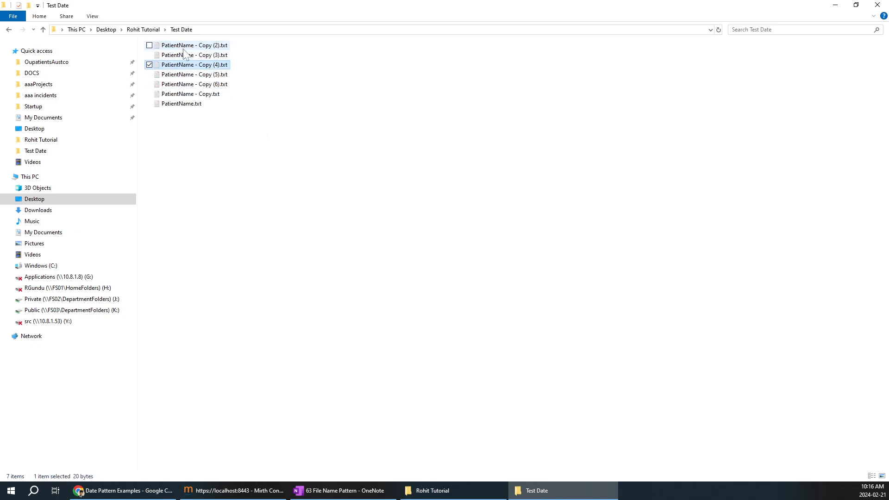
left_click(210, 94)
key("Delete")
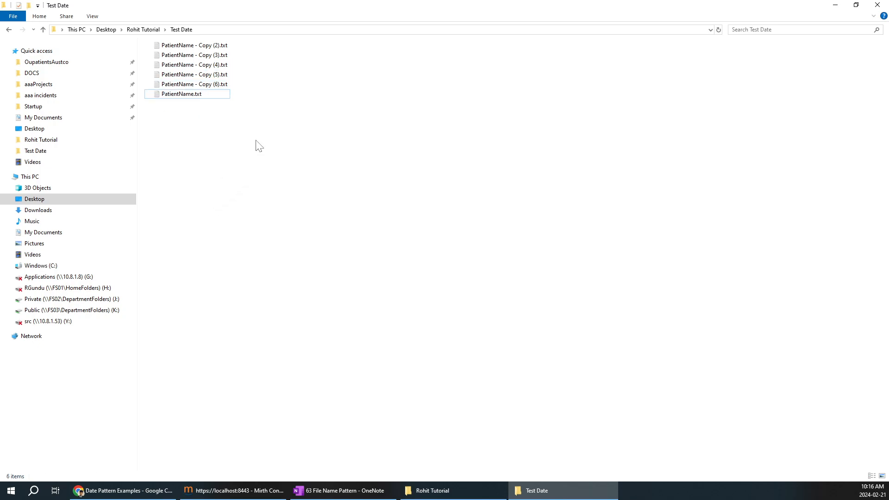
left_click(183, 95)
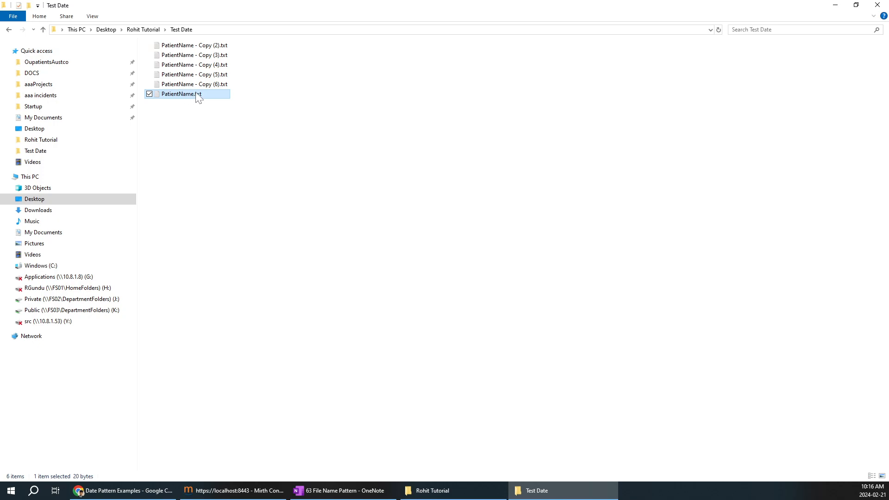
left_click(279, 170)
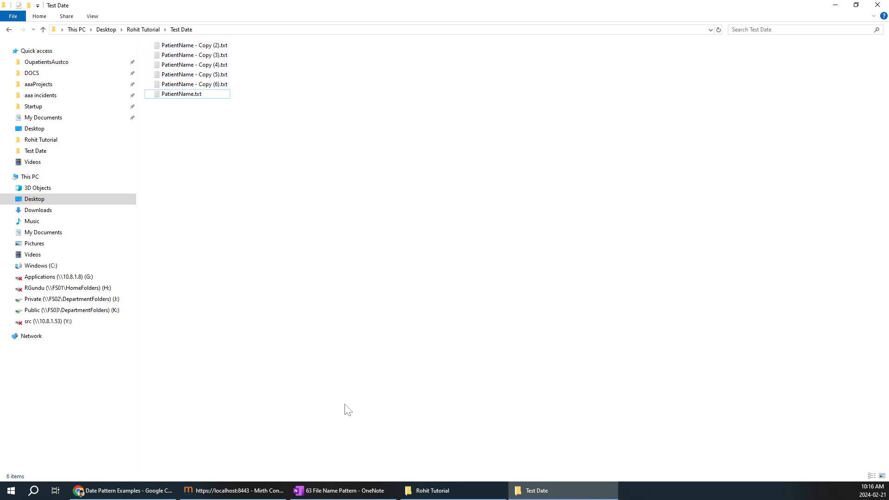
left_click(258, 490)
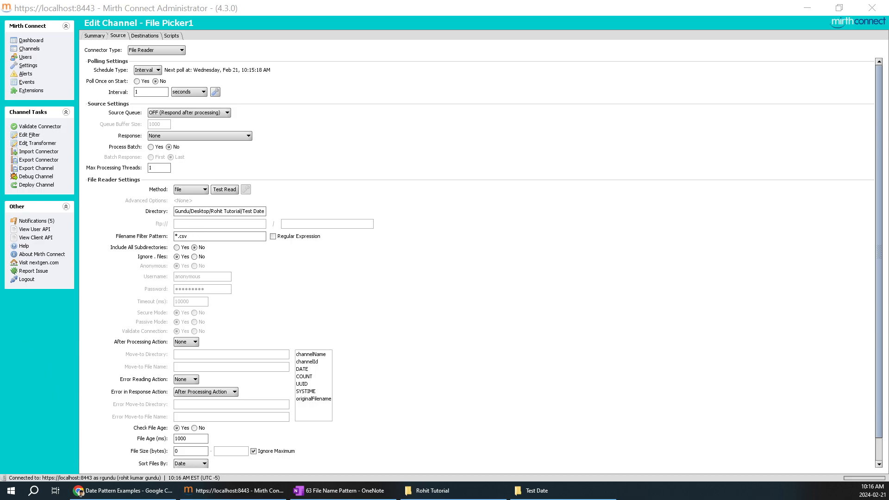
Step: Paste the regex ^[a-zA-Z]+\.txt$ into the OneNote notes table and select it
left_click(188, 236)
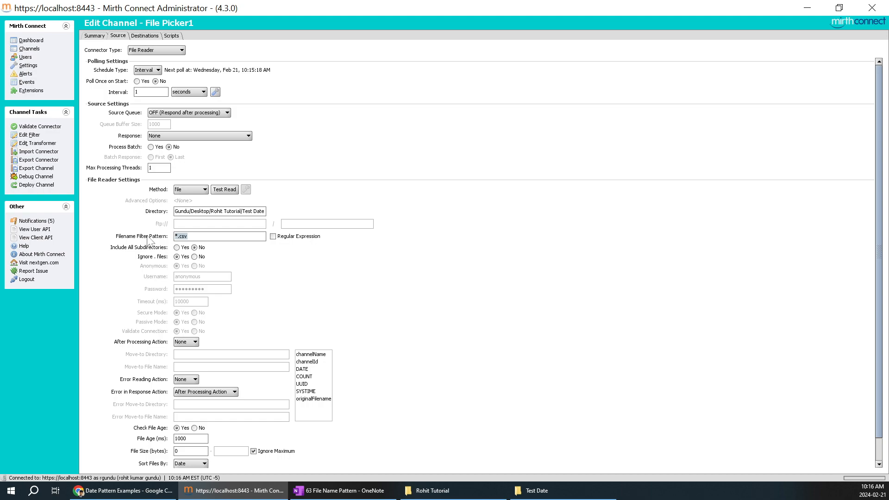
left_click(352, 489)
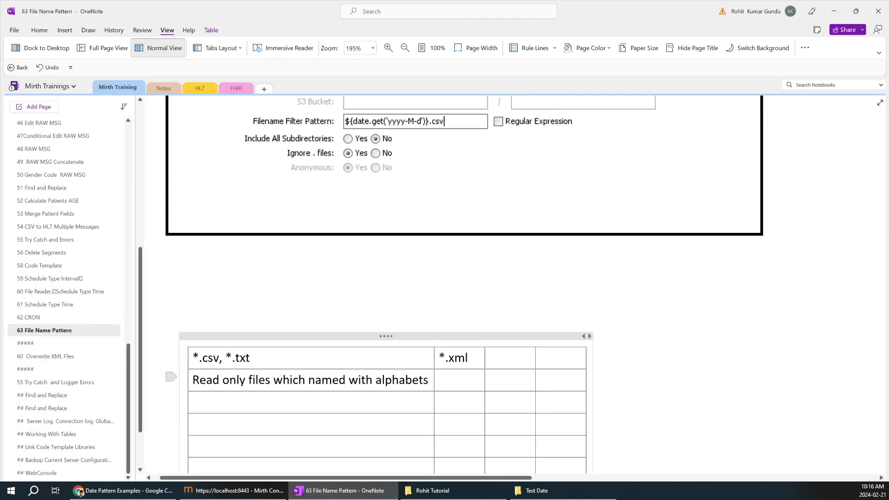
type("^[a-zA-Z]+\\.txt$")
key("shift+Left")
key("shift+Left")
key("shift+Left")
key("shift+Left")
key("shift+Left")
key("shift+Left")
key("shift+Left")
key("shift+Left")
key("shift+Left")
key("shift+Left")
key("shift+Left")
key("shift+Left")
key("shift+Left")
key("shift+Left")
key("shift+Left")
key("shift+Left")
key("shift+Left")
key("shift+Right")
key("ctrl+c")
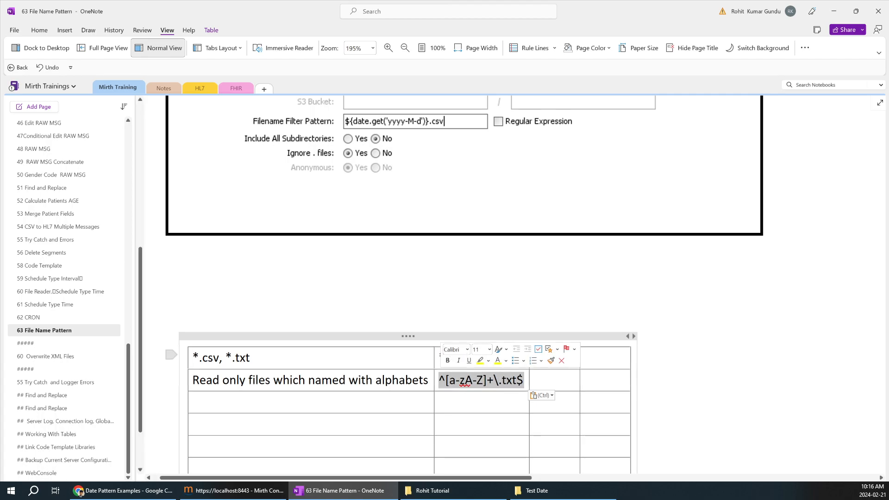
Step: Replace *.csv with ^[a-zA-Z]+\.txt$ in File Picker1's filename filter pattern
left_click(262, 494)
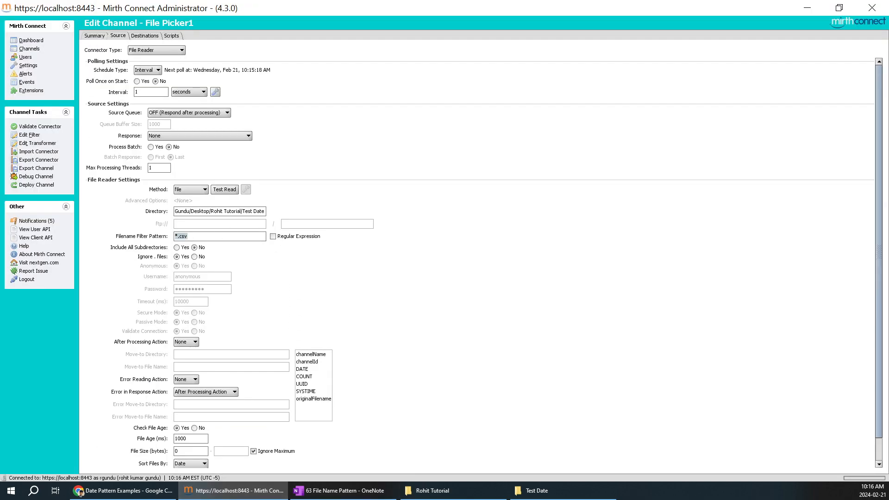
key("ctrl+v")
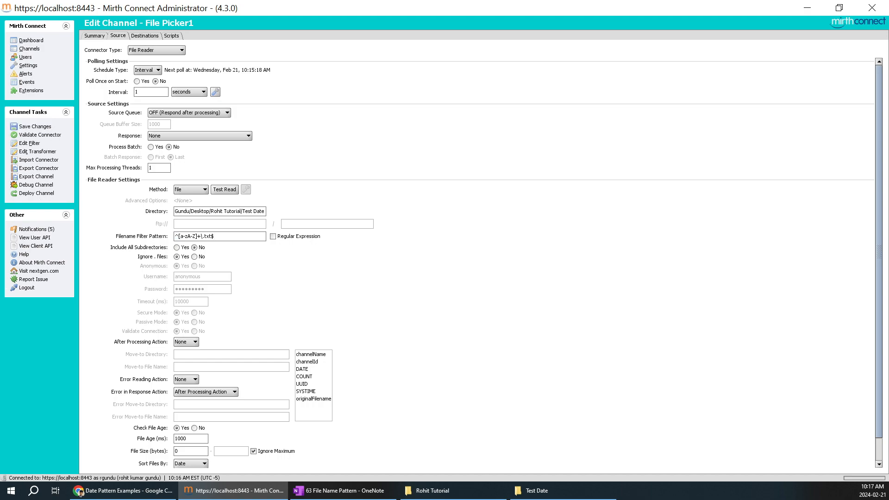
left_click(535, 494)
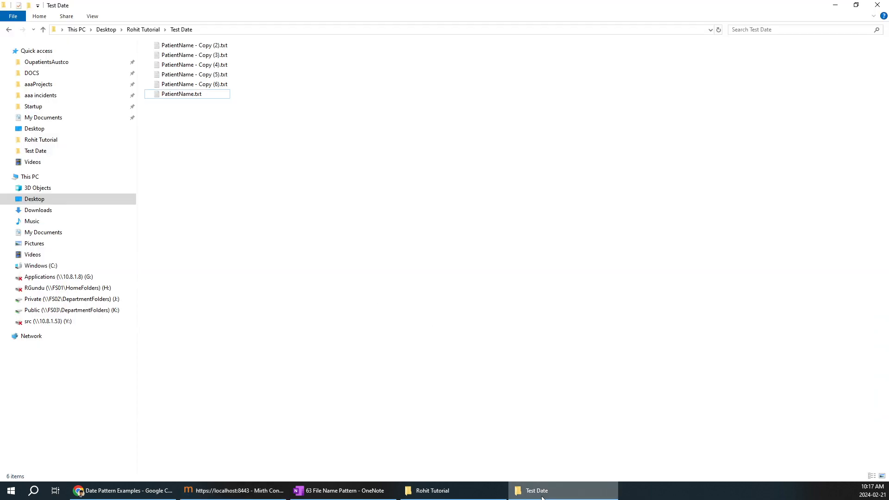
Step: Move PatientName.txt from Test Date into Rohit Tutorial, then return to Mirth
left_click(194, 96)
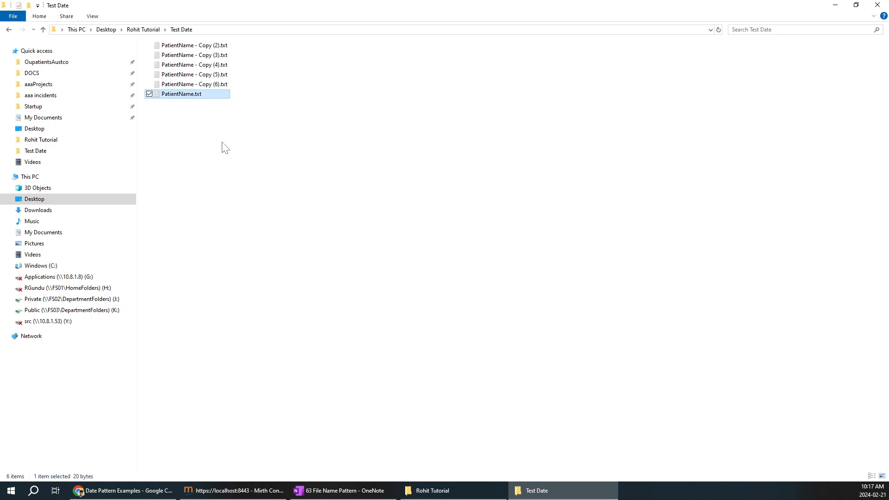
left_click(442, 490)
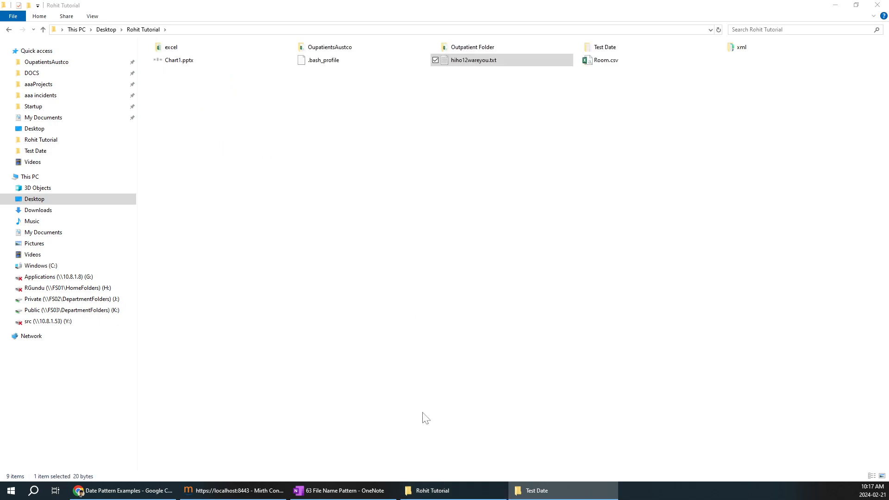
key("ctrl+v")
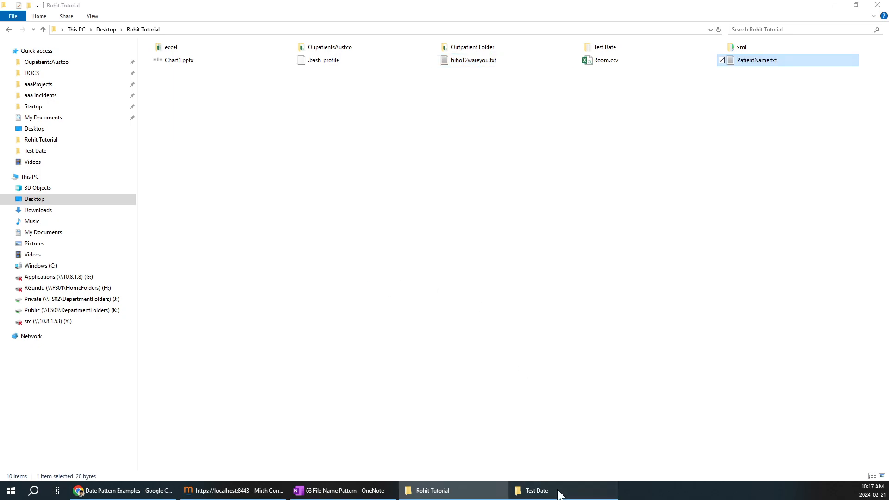
left_click(559, 490)
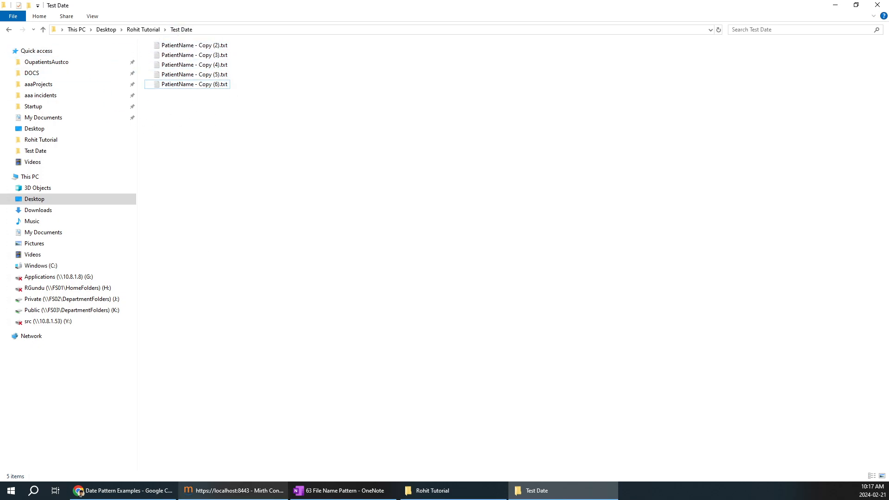
left_click(260, 492)
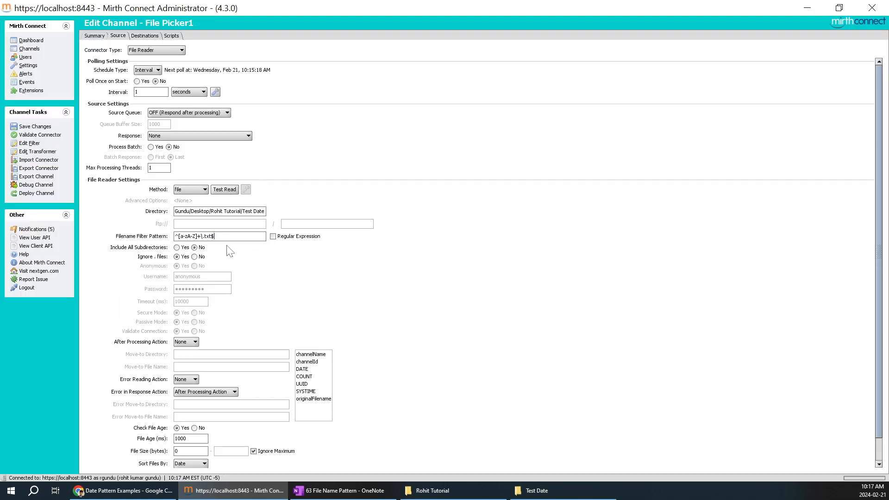
Step: Turn on Regular Expression matching for File Picker1's Filename Filter Pattern
left_click_drag(215, 236, 175, 236)
mouse_move(278, 245)
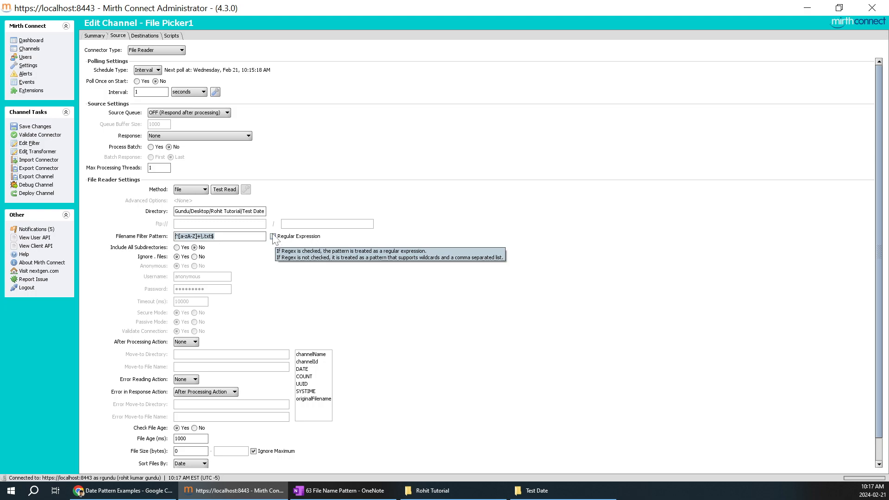
left_click(273, 237)
left_click(215, 236)
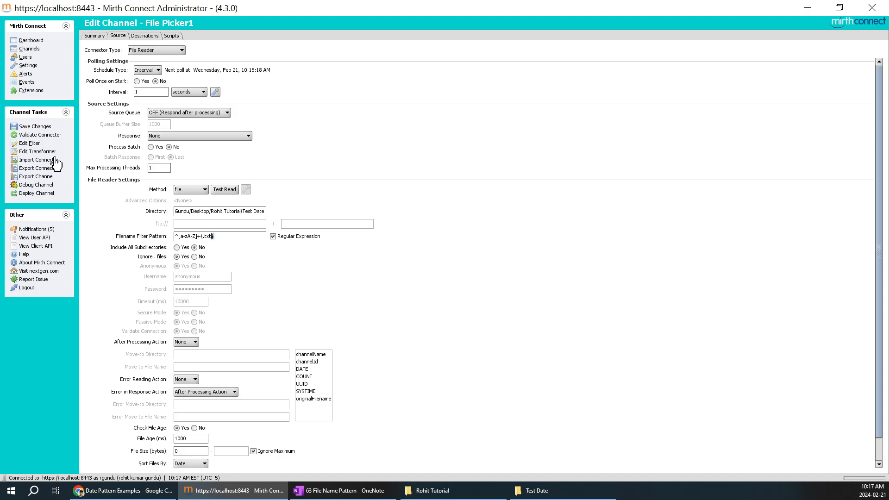
Step: Save File Picker1 and redeploy it, confirming with Yes
left_click(44, 128)
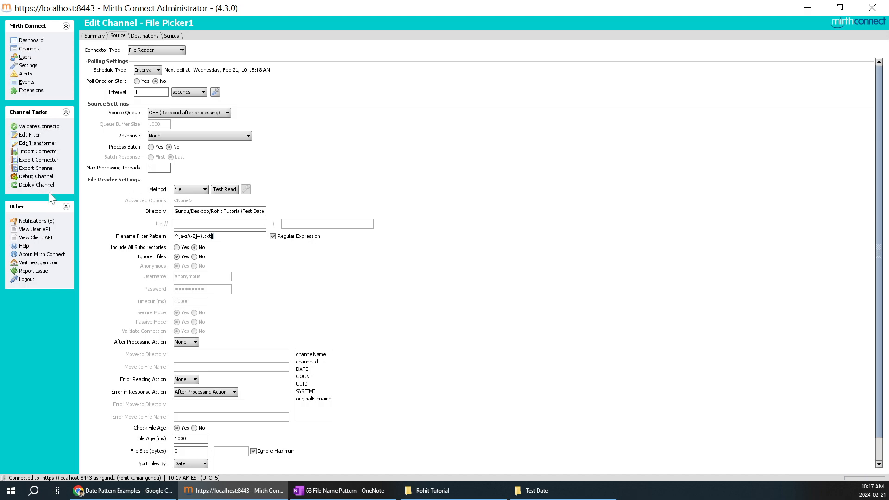
left_click(44, 185)
left_click(425, 258)
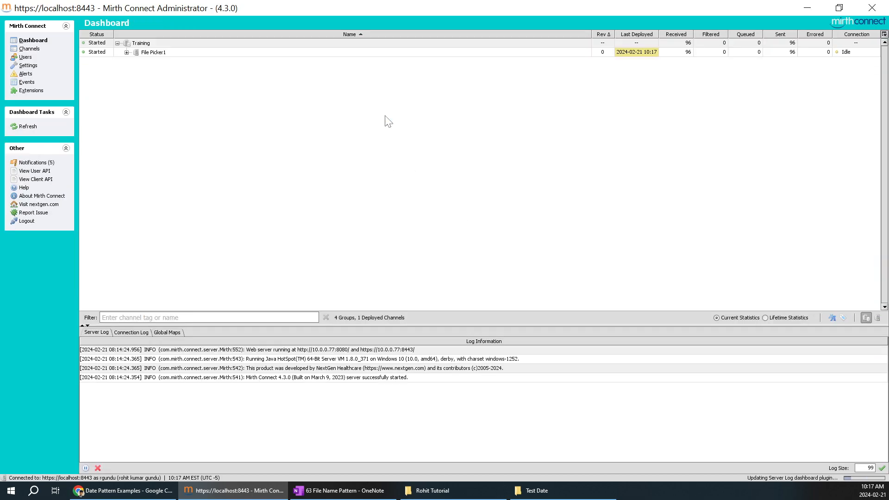
Step: Expand File Picker1 on the Dashboard to show source and destination, and refresh its statistics
left_click(126, 52)
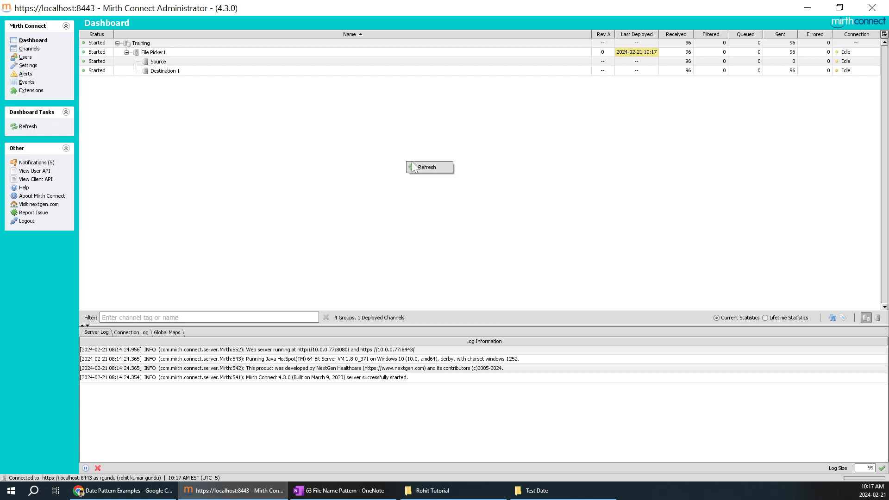
right_click(486, 159)
left_click(504, 158)
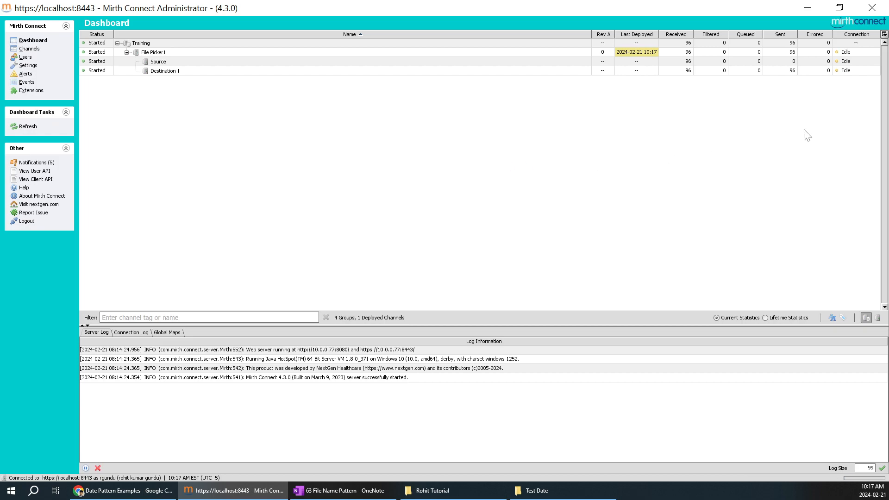
Step: Check the Test Date folder and the regex in OneNote, ending in Rohit Tutorial
left_click(581, 490)
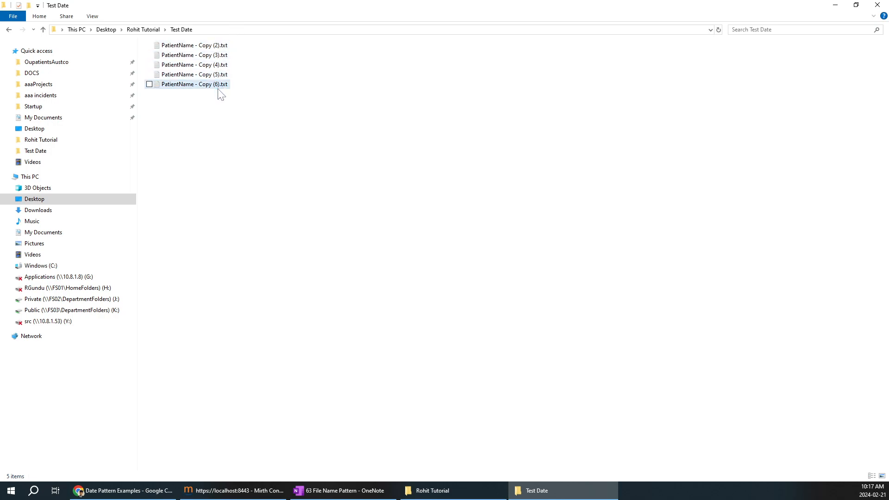
left_click(345, 490)
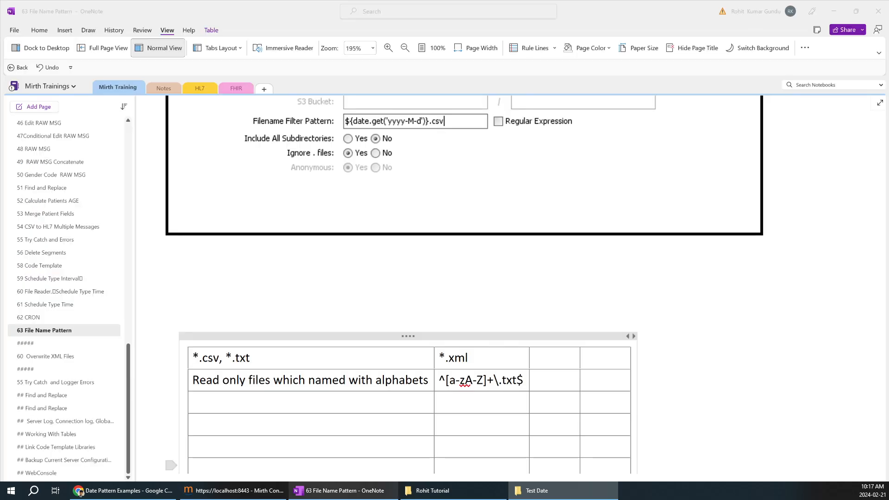
left_click_drag(439, 380, 517, 384)
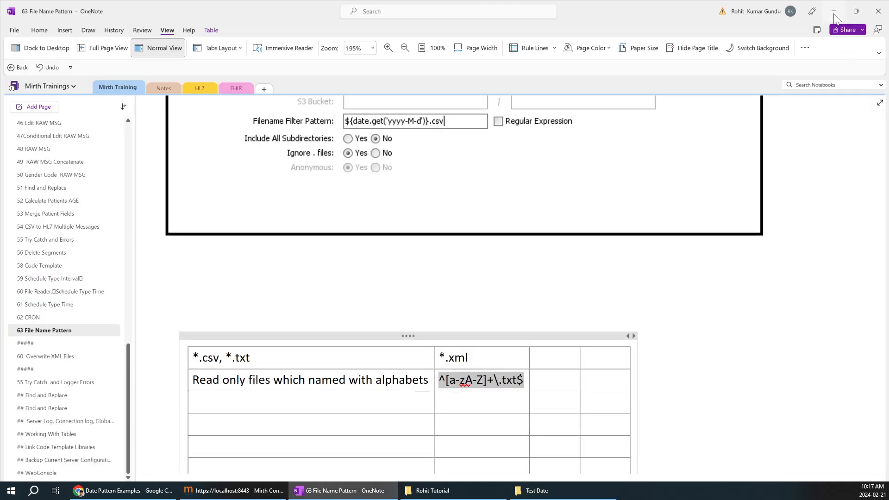
key("alt+Tab")
left_click(489, 488)
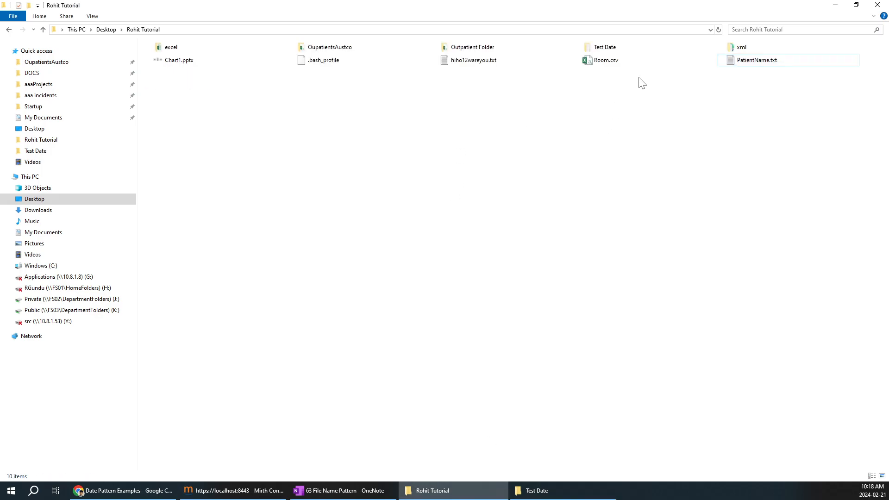
Step: Copy PatientName.txt into Test Date and refresh the Mirth dashboard
left_click(772, 64)
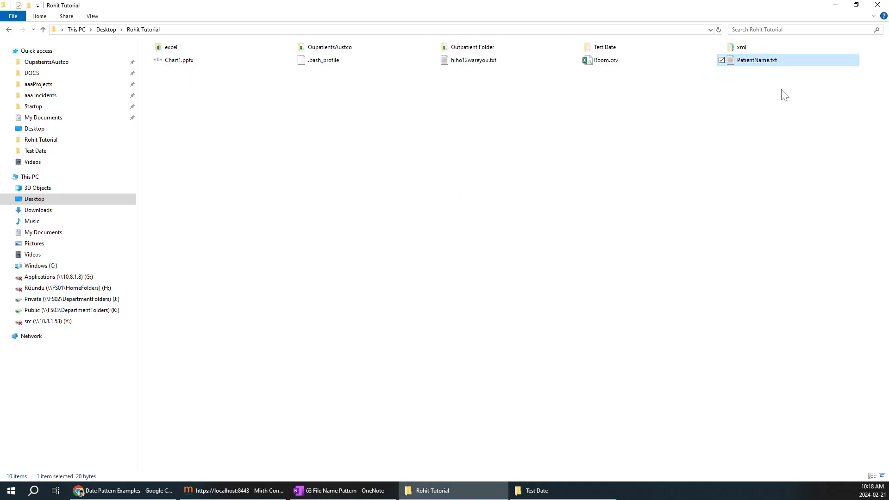
left_click(227, 492)
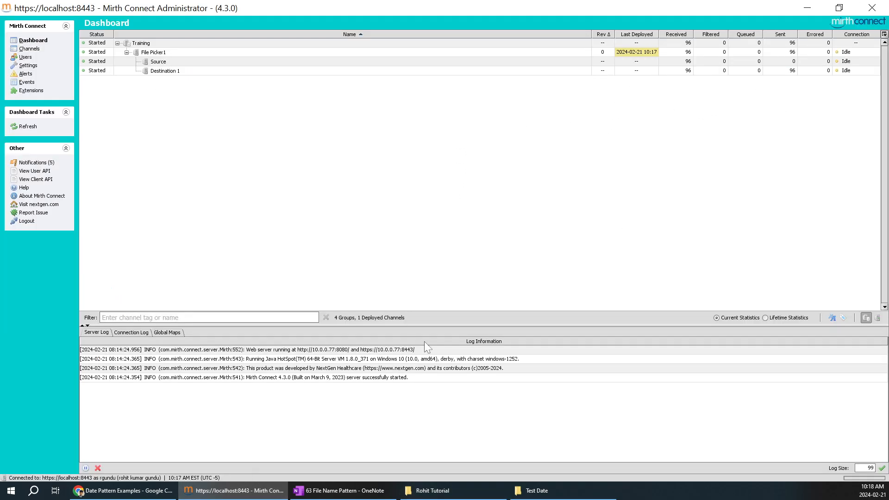
right_click(644, 92)
left_click(662, 95)
left_click(551, 493)
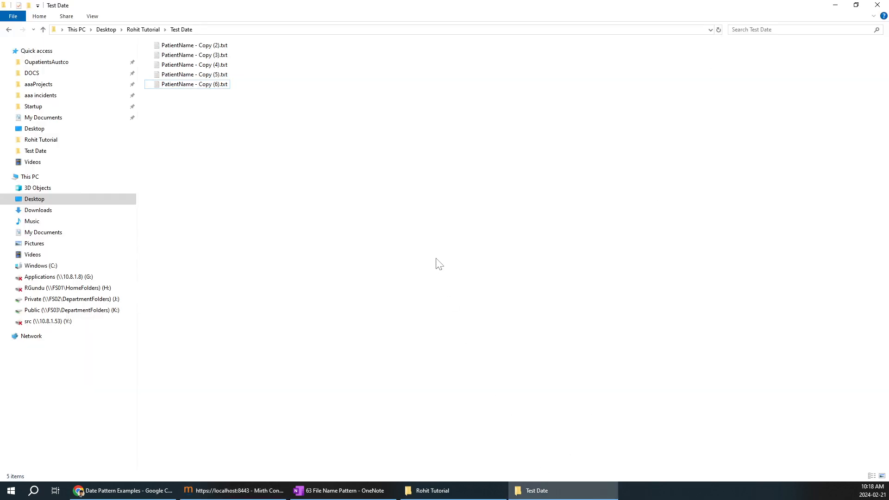
left_click(245, 490)
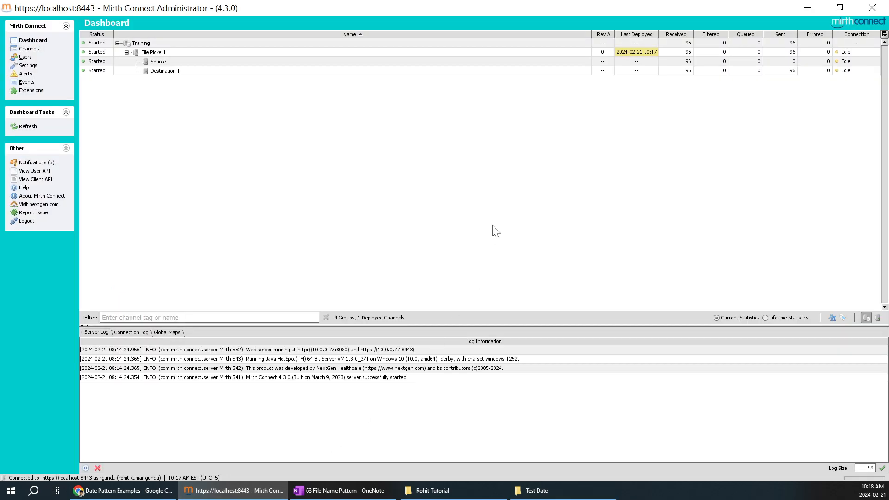
right_click(526, 135)
left_click(551, 143)
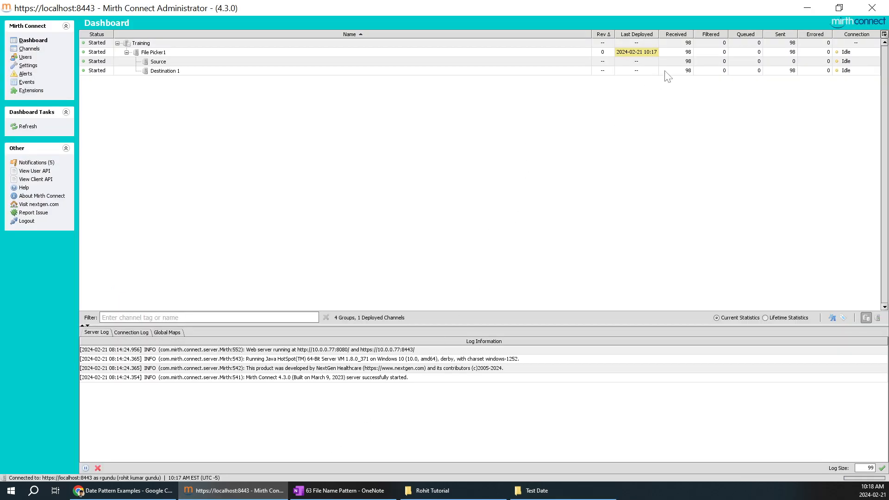
Step: Refresh the channel message counts several times while the channel polls
left_click(551, 126)
right_click(574, 124)
left_click(590, 131)
right_click(548, 108)
left_click(562, 113)
right_click(525, 110)
left_click(542, 117)
Step: Confirm PatientName.txt in Test Date was consumed and refresh the Mirth counts again
left_click(567, 490)
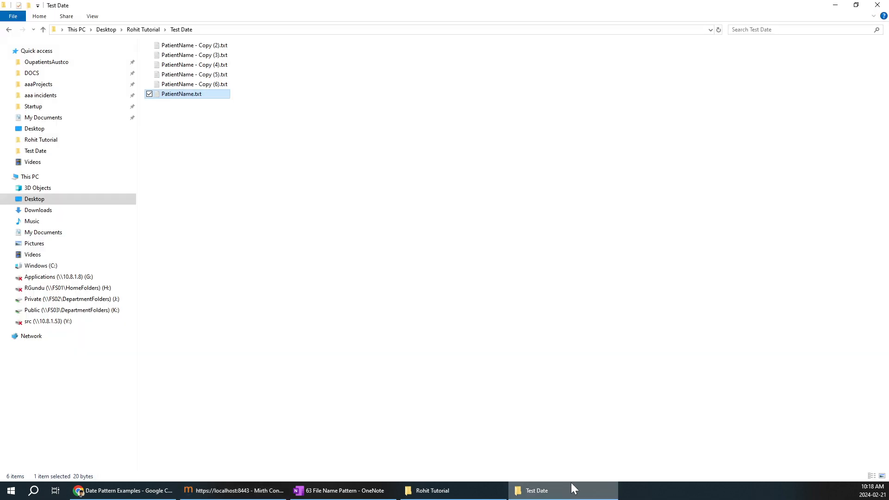
left_click(186, 102)
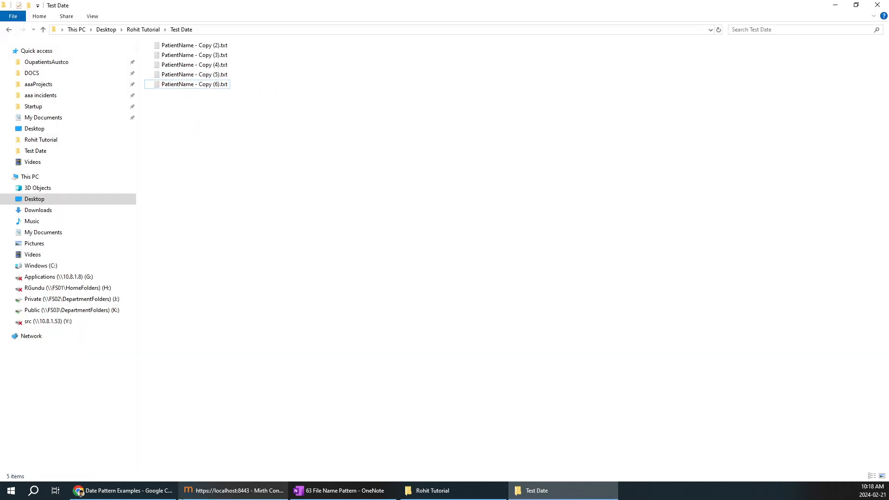
left_click(230, 491)
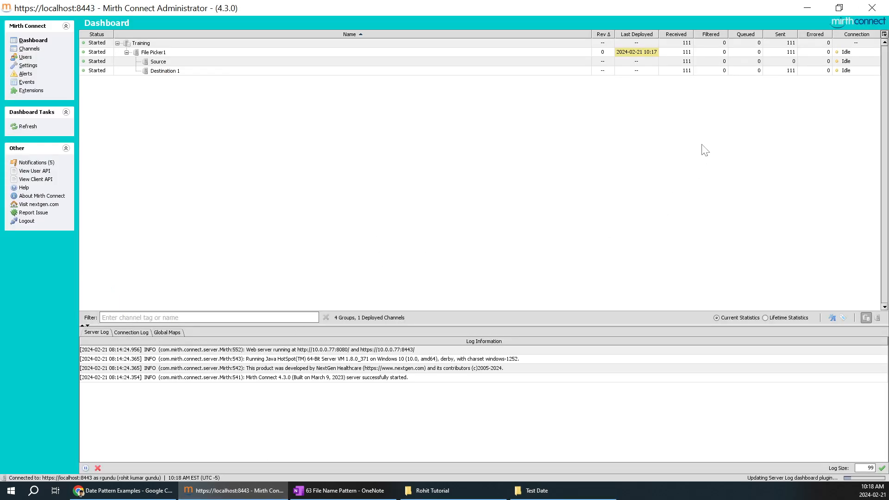
right_click(576, 113)
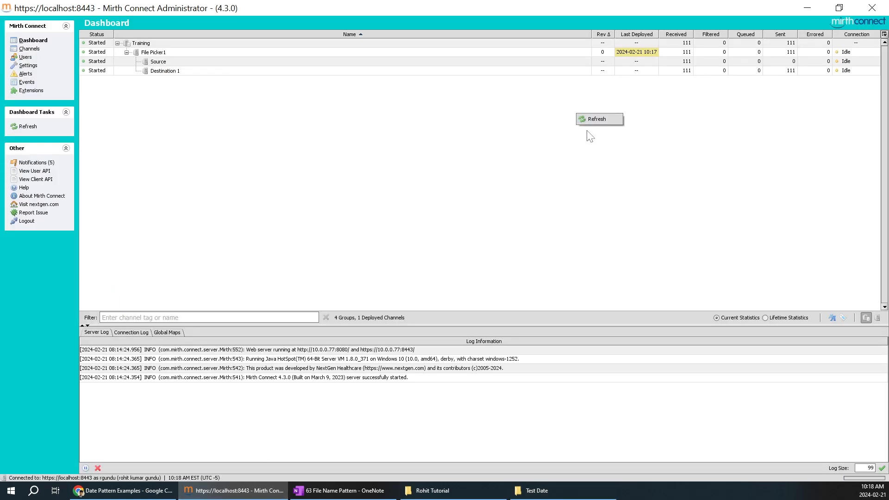
left_click(618, 121)
left_click(612, 131)
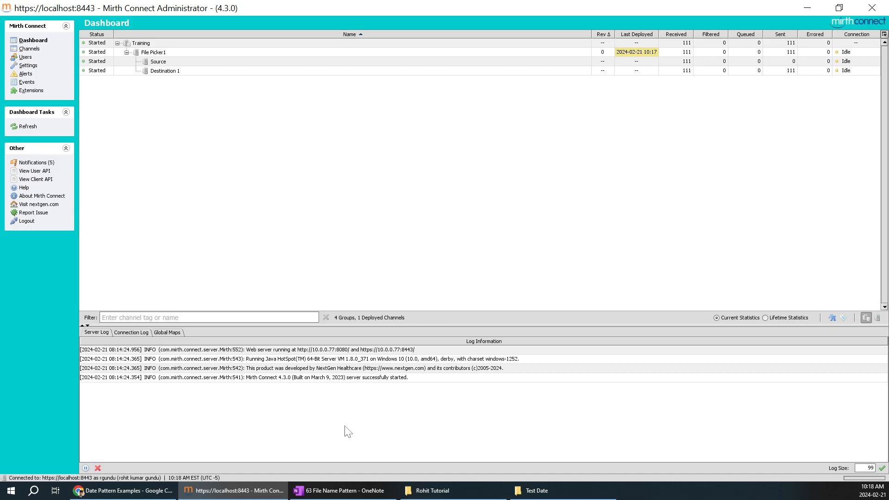
left_click(340, 490)
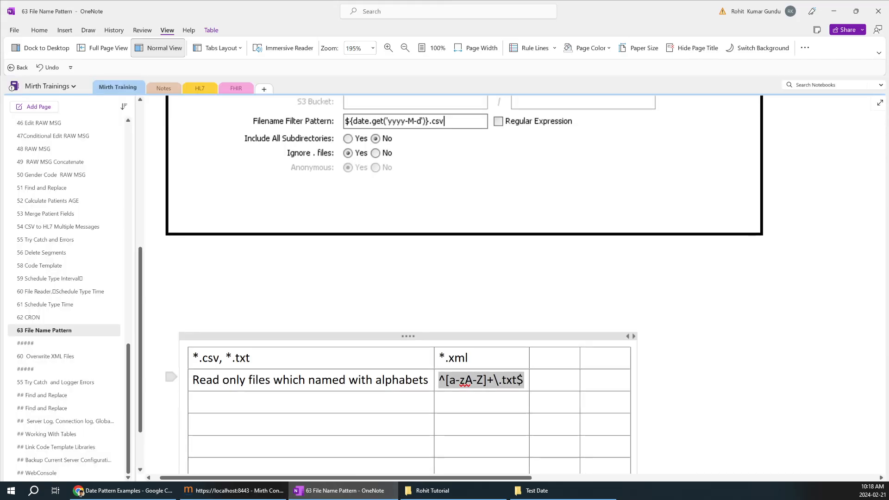
Step: Append 'Patient Name' after 'alphabets' in the second row, bold with yellow highlight
left_click(428, 379)
type("Patient Name")
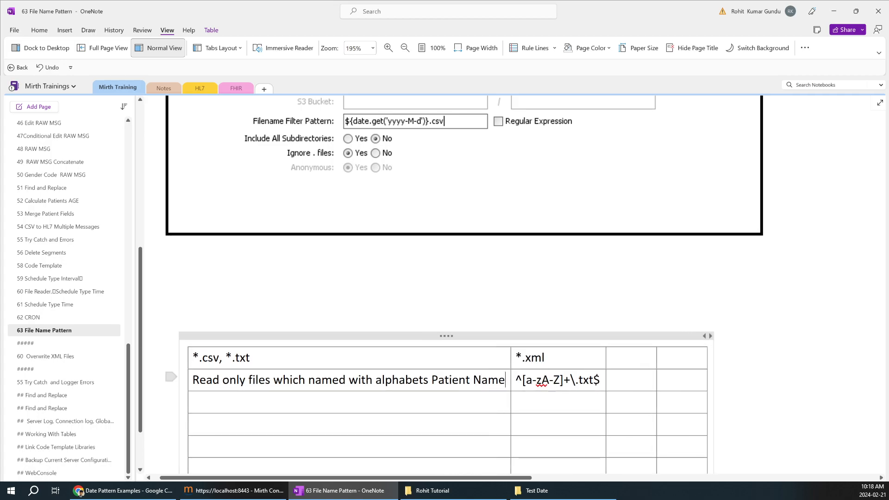
key("shift+End")
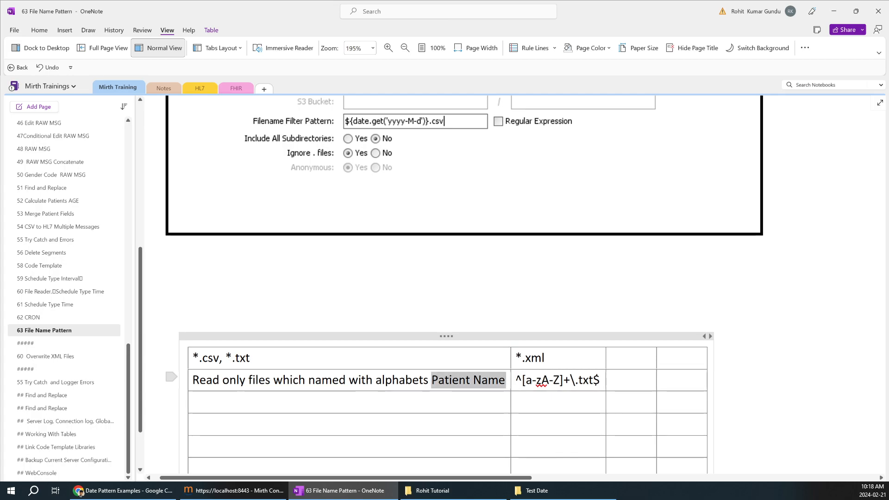
key("ctrl+b")
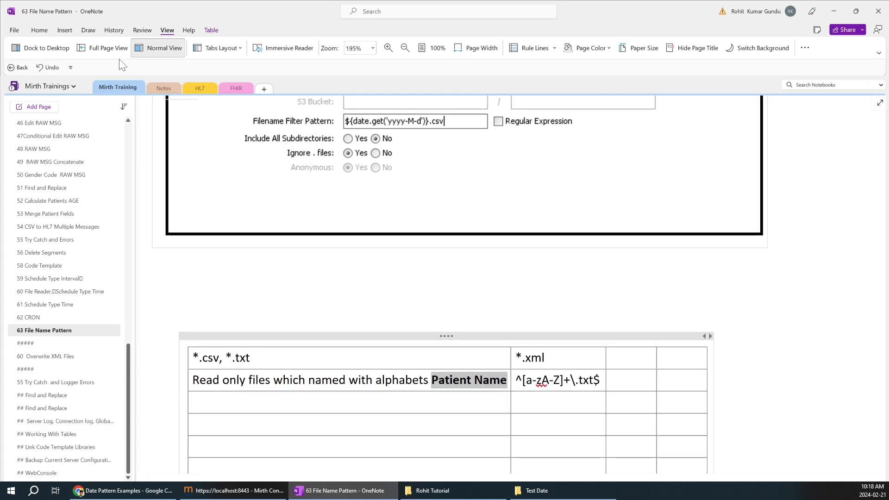
left_click(40, 30)
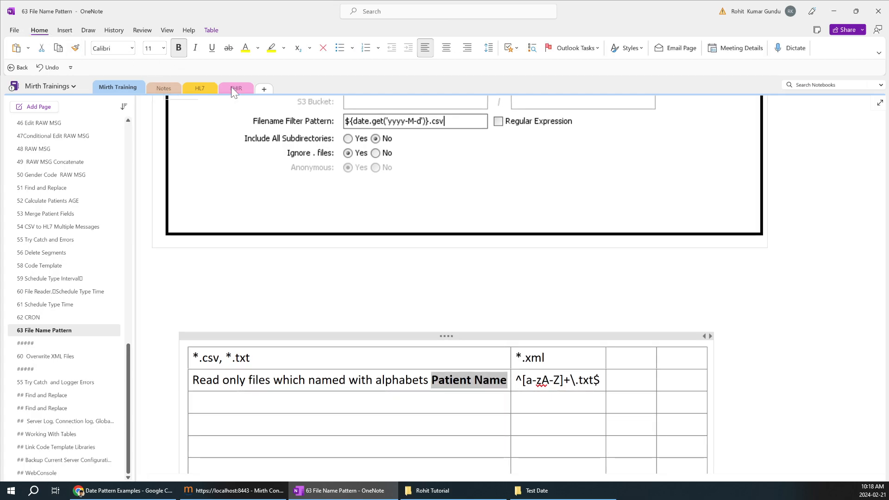
left_click(271, 49)
left_click(193, 402)
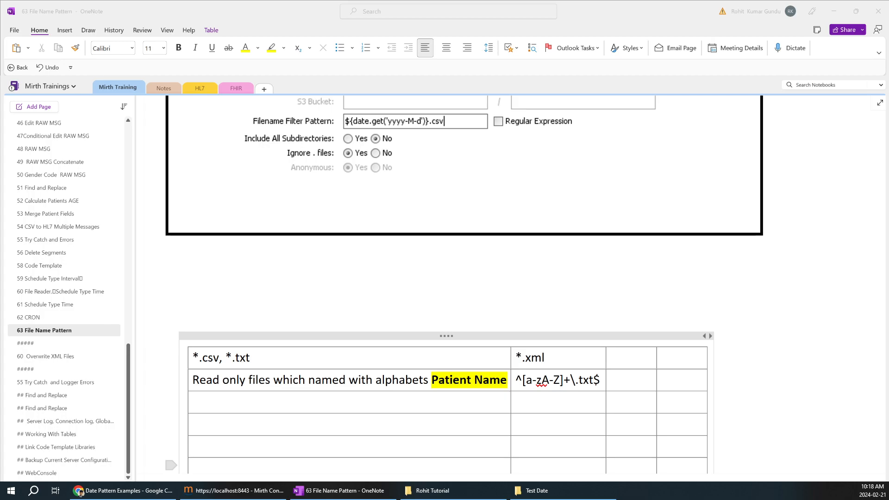
left_click(349, 402)
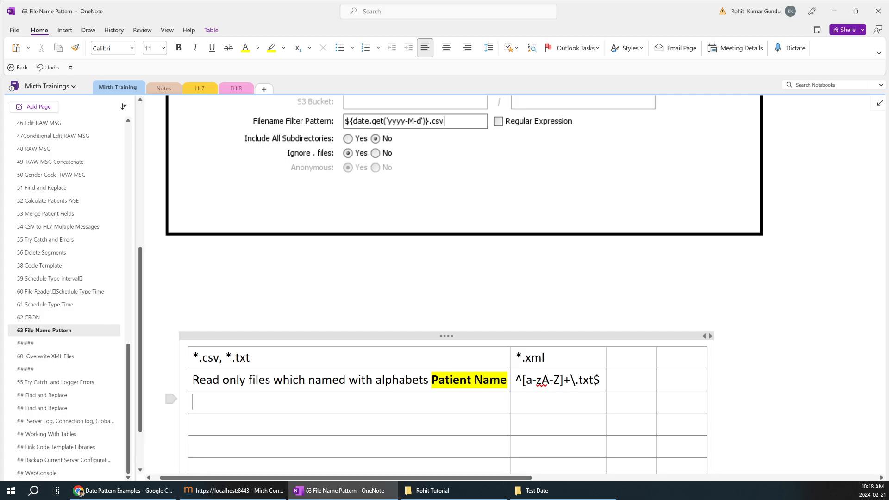
Step: Type the numbers-only description in row 3, with 'MRN nUMBER' bold and yellow, and paste ^\d+\.txt$ beside it
type("The ")
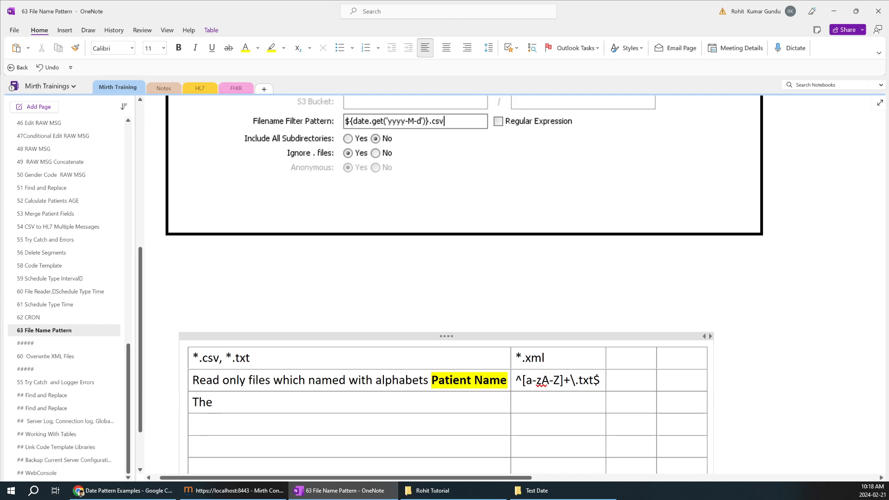
type("file contains on ly Num")
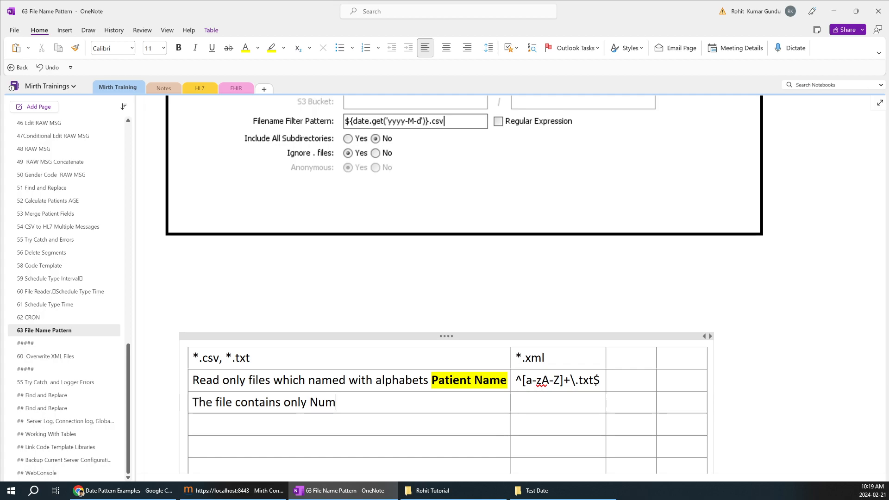
type("ber bot workd")
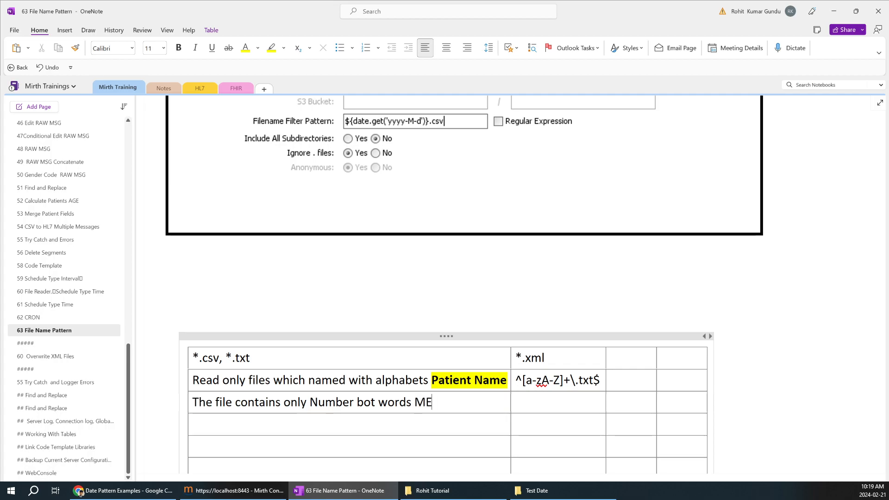
type(" MRN nUMBER")
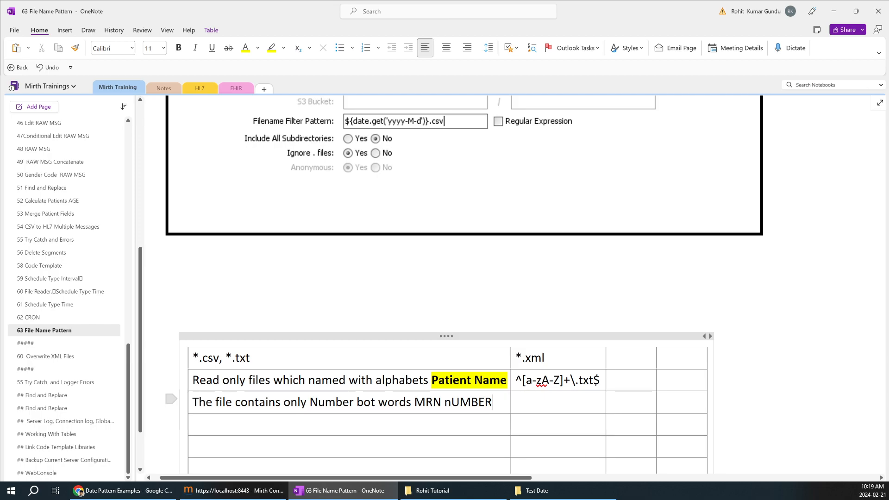
left_click_drag(412, 402, 492, 402)
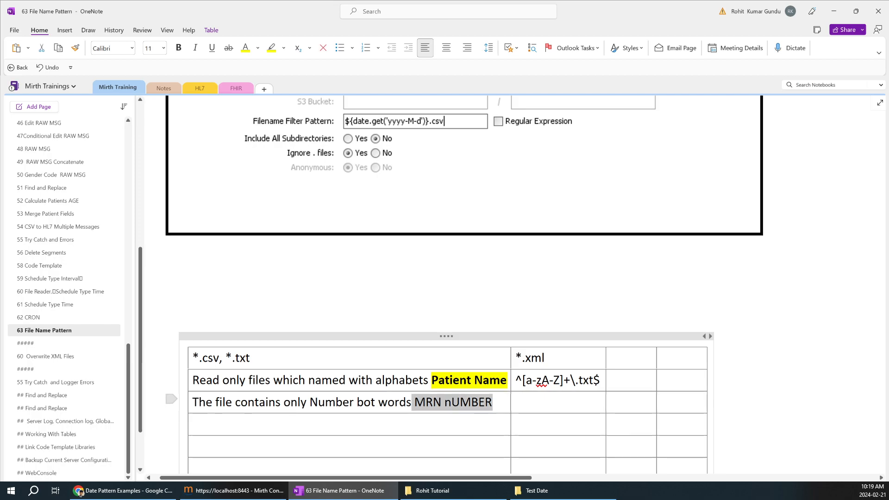
left_click(272, 51)
left_click_drag(495, 402, 413, 402)
key("ctrl+b")
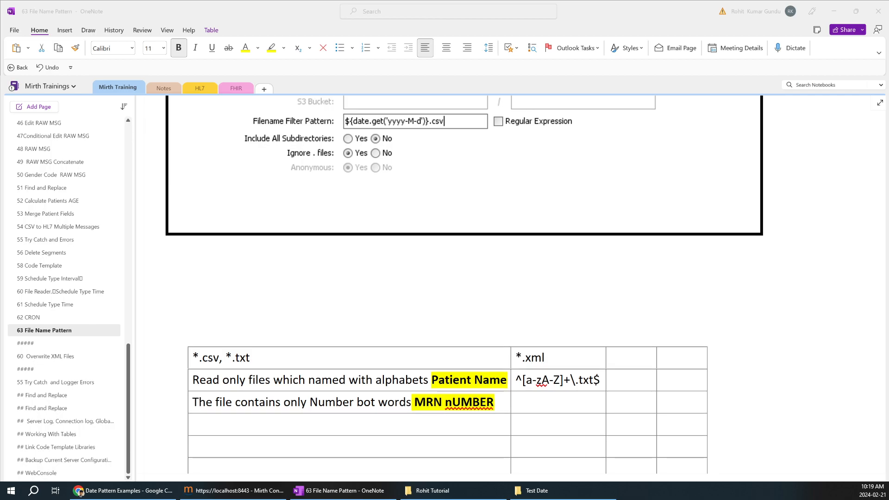
key("alt+Tab")
type("^\\d+\\.txt$")
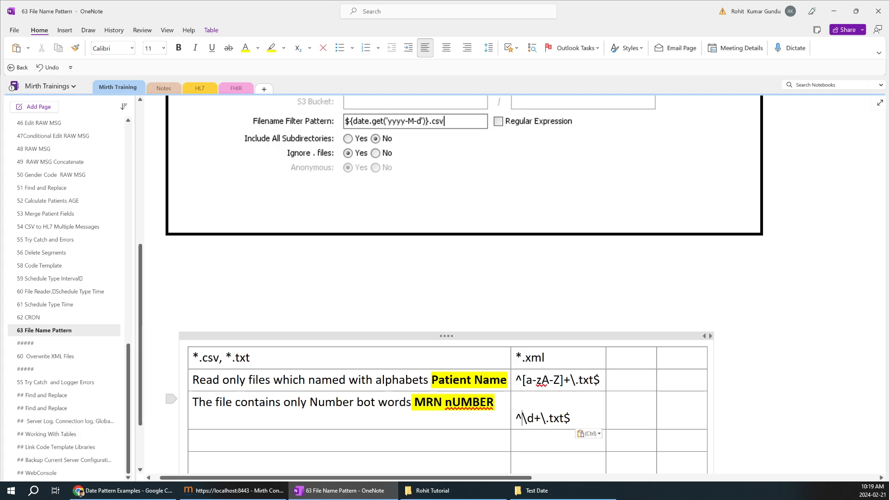
Step: Remove the blank line before the pasted pattern and inspect the row 2 and row 3 regexes
key("BackSpace")
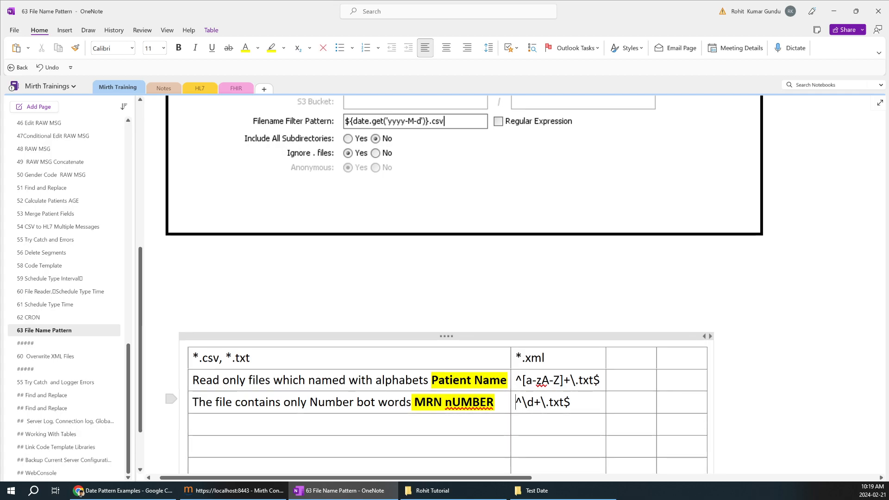
left_click_drag(571, 402, 515, 402)
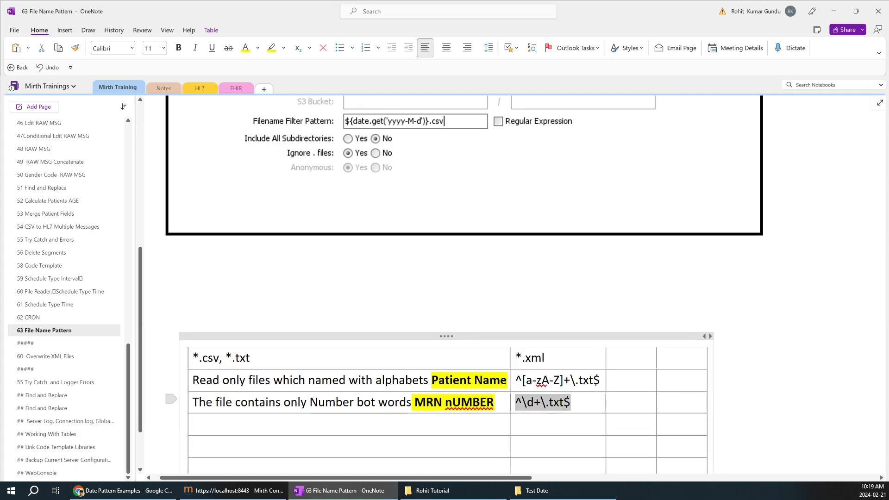
left_click(531, 406)
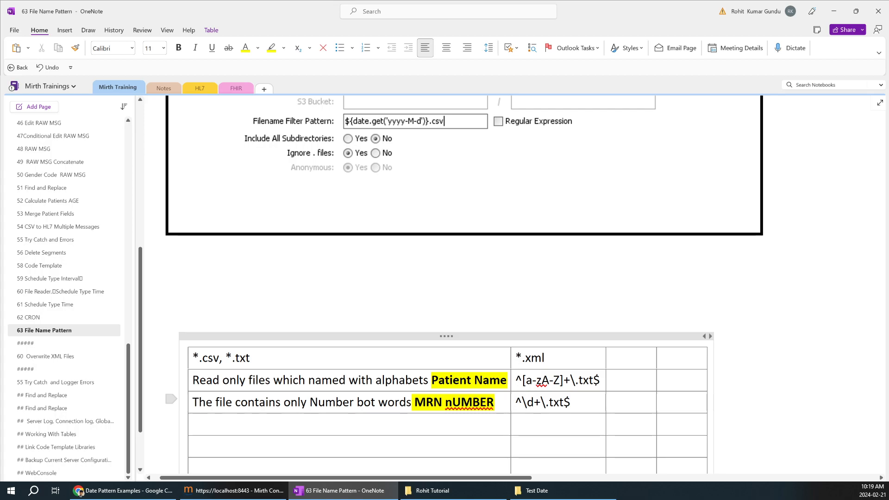
scroll(444, 278, "down", 2)
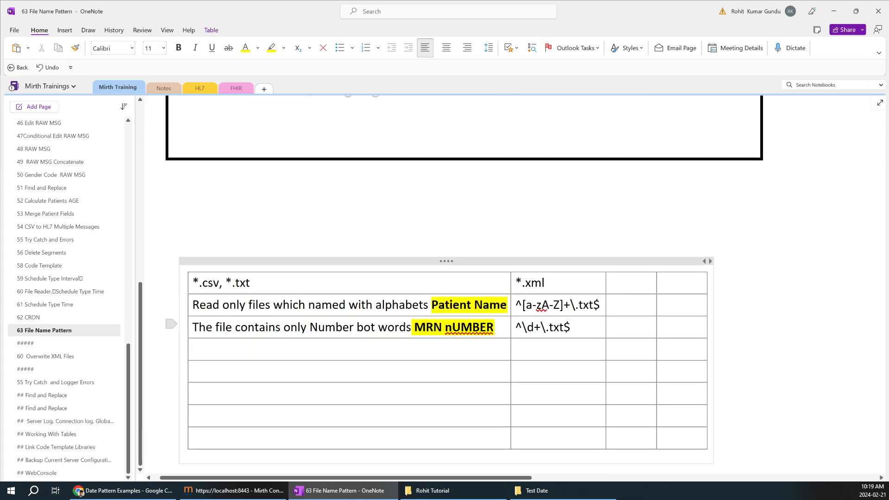
scroll(535, 304, "up", 1, "ctrl")
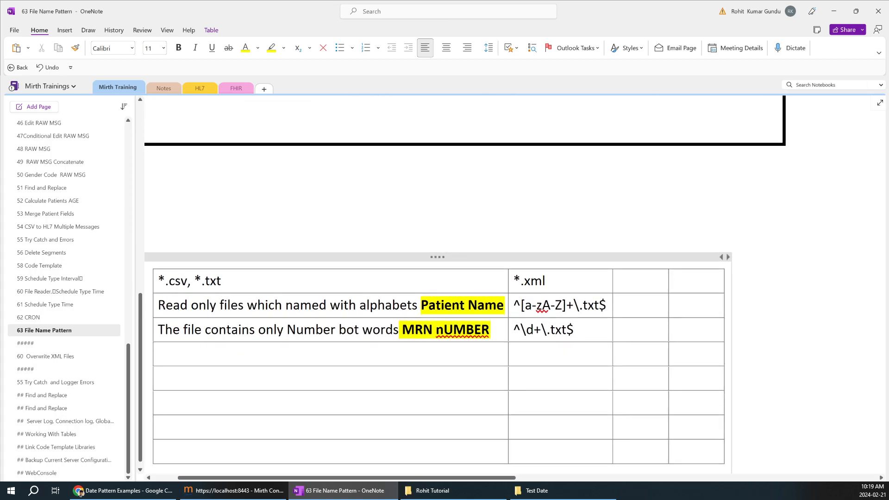
left_click_drag(607, 306, 521, 306)
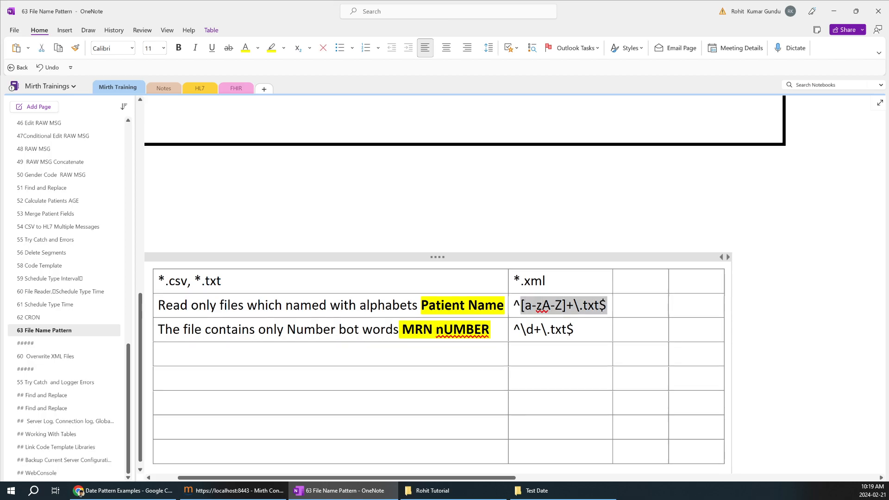
left_click(531, 305)
key("shift+Right")
key("shift+Right")
key("shift+Right")
left_click(543, 306)
left_click_drag(534, 329, 526, 330)
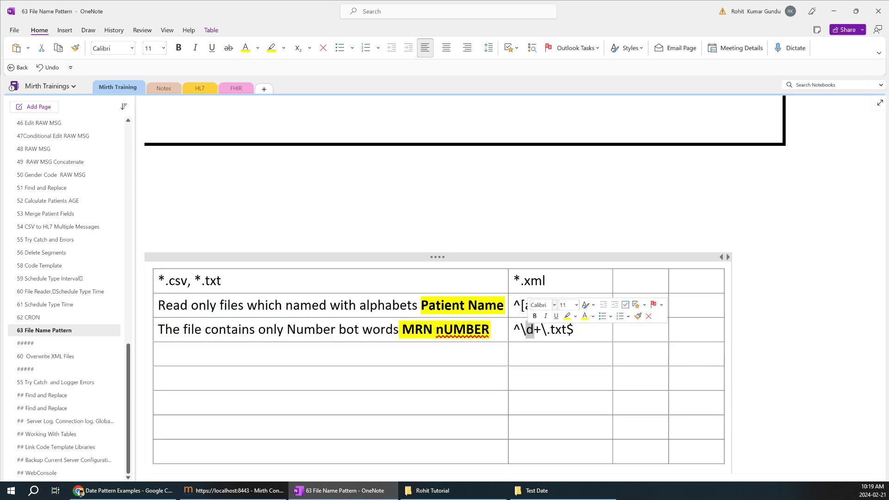
left_click(540, 330)
Step: Undo the accidental move of the regex cells and select ^\d+\.txt$ in row 3
left_click_drag(513, 306, 159, 329)
key("ctrl+z")
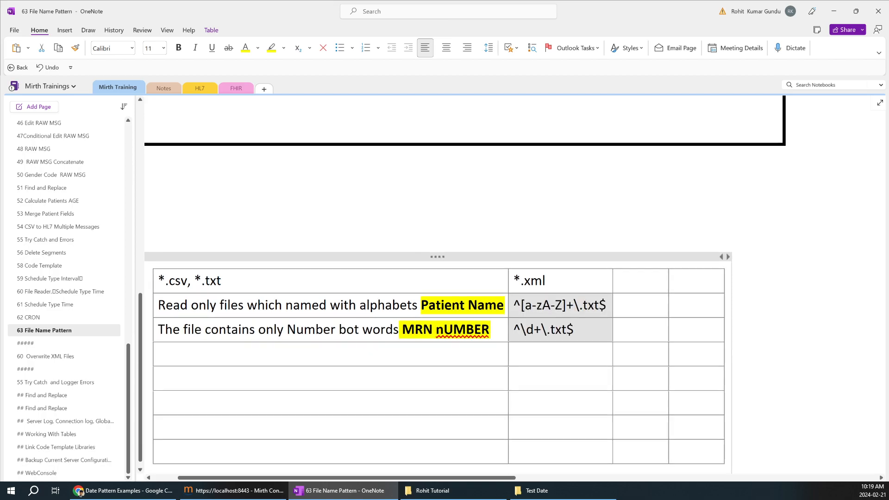
left_click(565, 329)
left_click_drag(574, 329, 513, 329)
key("ctrl+c")
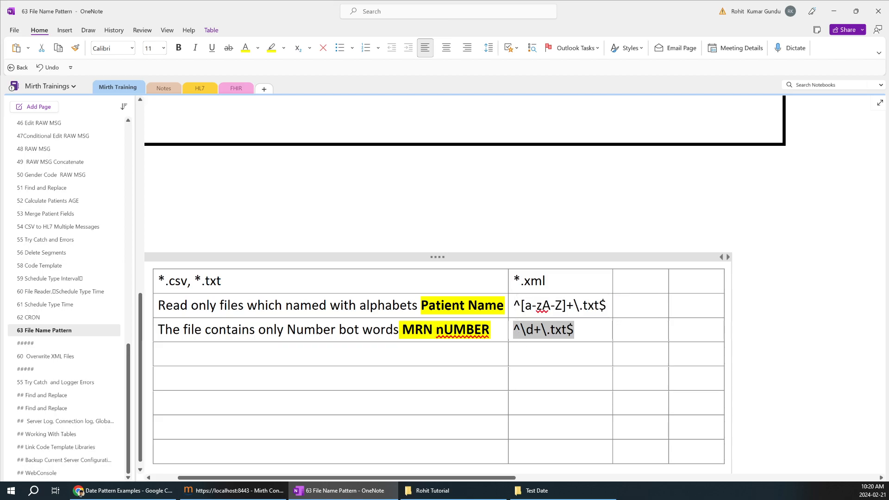
left_click(536, 490)
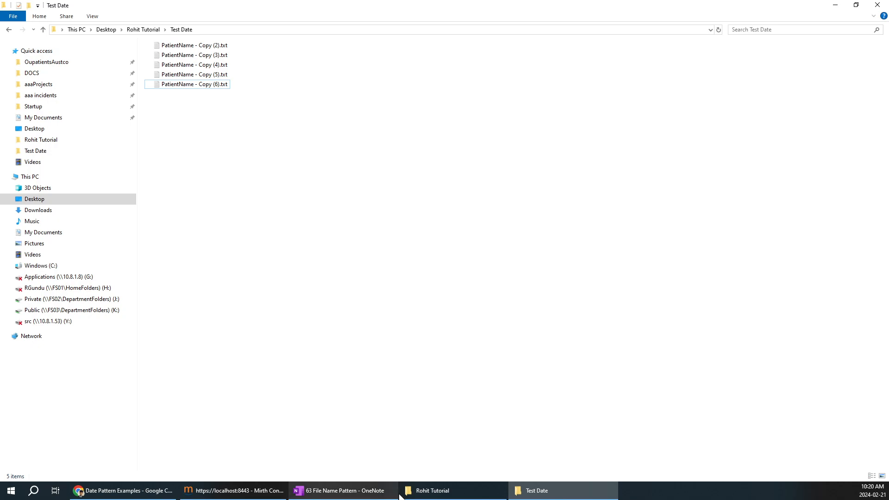
Step: Open File Picker1's Source settings and paste ^\d+\.txt$ as the Filename Filter Pattern
left_click(249, 489)
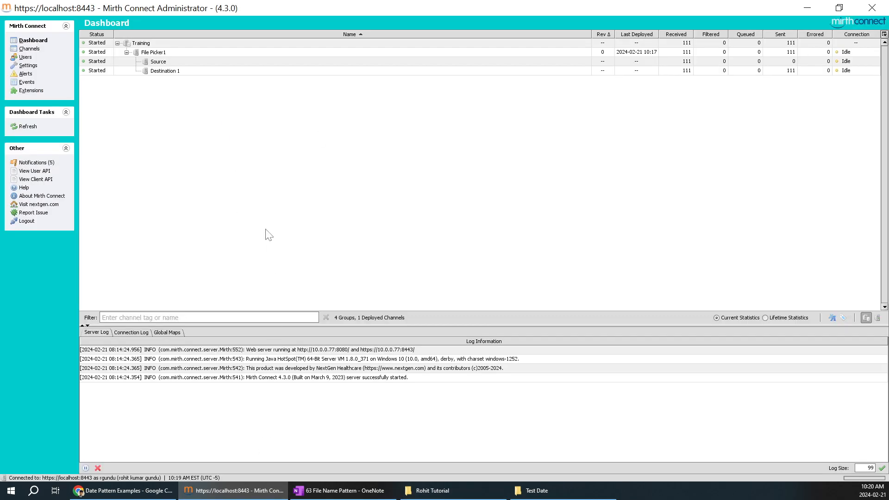
left_click(38, 52)
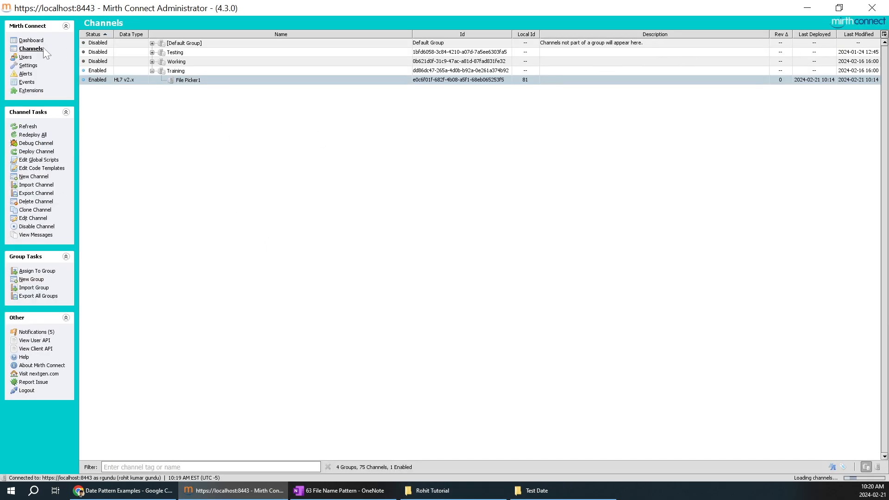
double_click(184, 72)
left_click(567, 165)
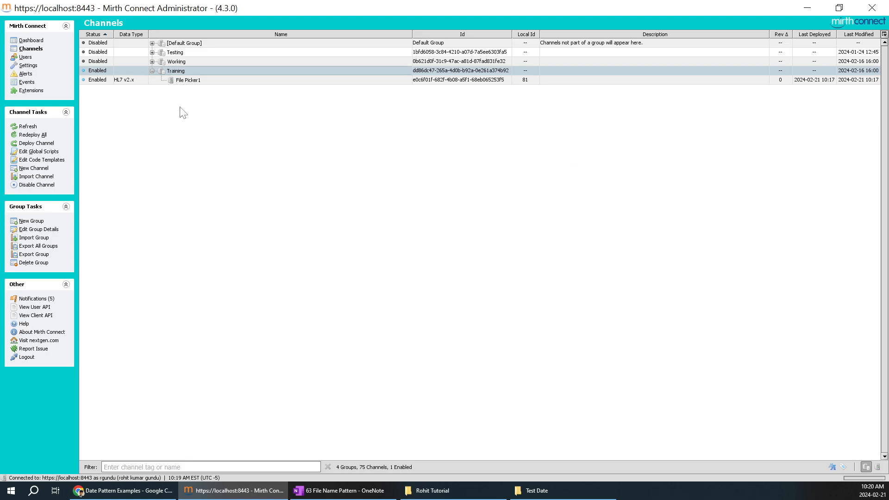
left_click(200, 82)
double_click(202, 82)
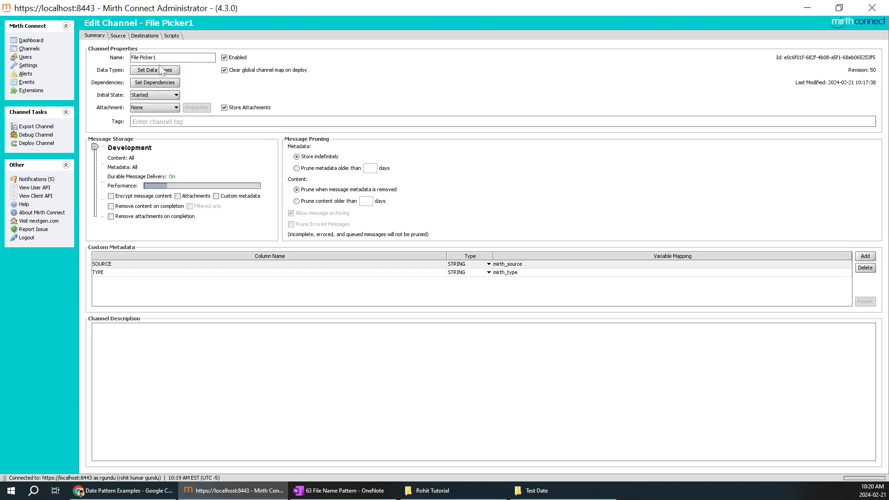
left_click(118, 37)
left_click_drag(221, 236, 136, 221)
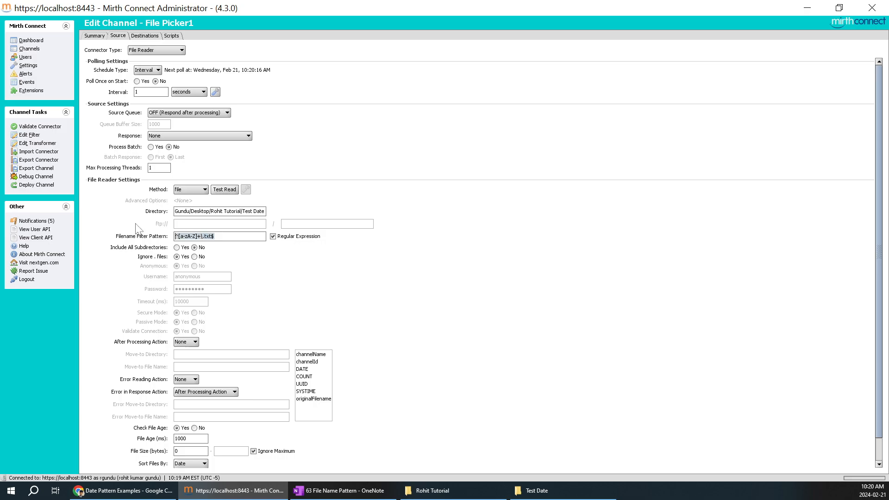
key("ctrl+v")
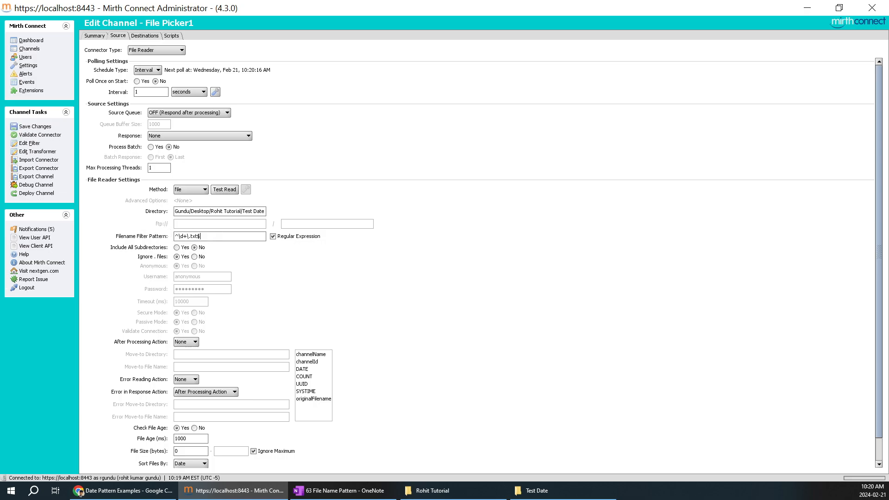
Step: Save and redeploy File Picker1, then compare the dashboard with the Test Date folder
left_click(64, 125)
left_click(55, 195)
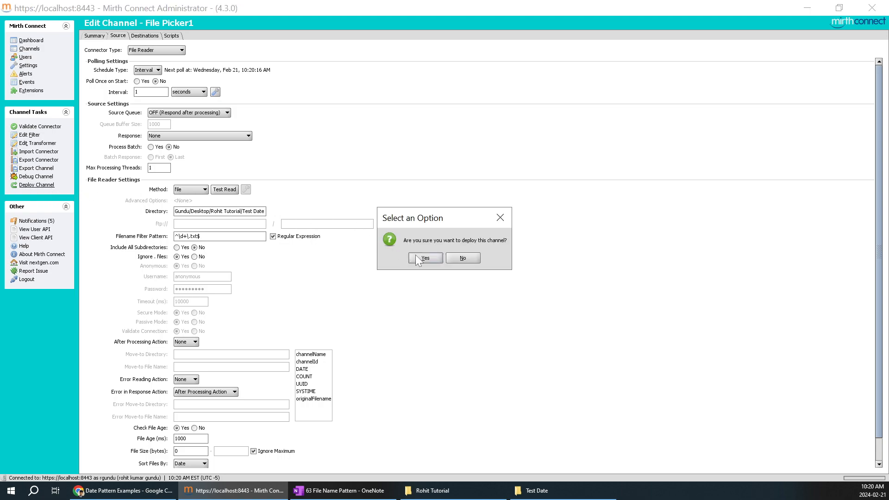
left_click(415, 254)
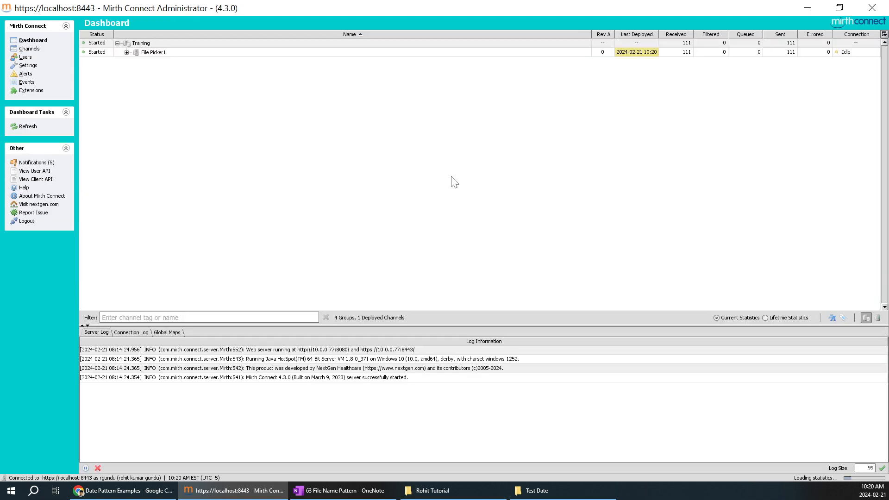
left_click(127, 53)
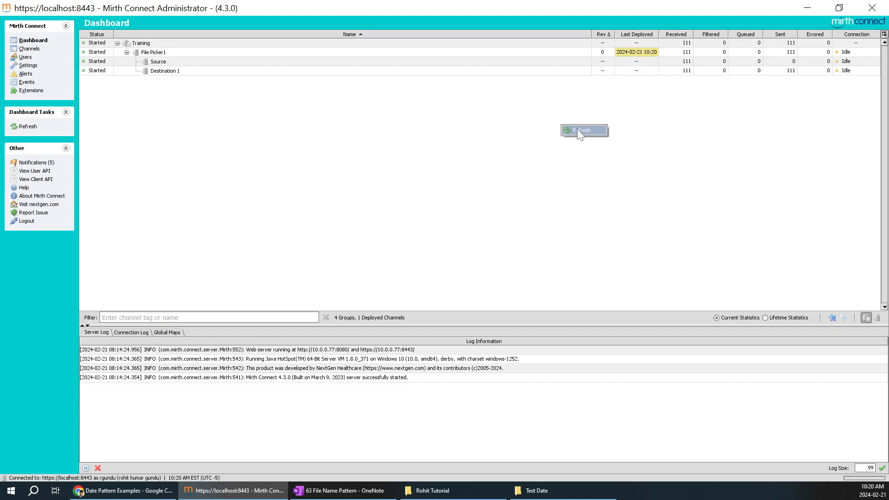
left_click(546, 491)
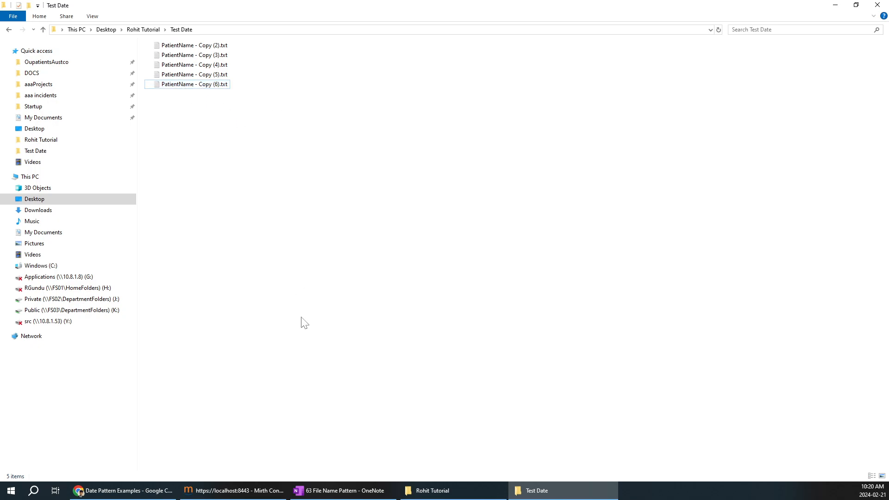
left_click(238, 490)
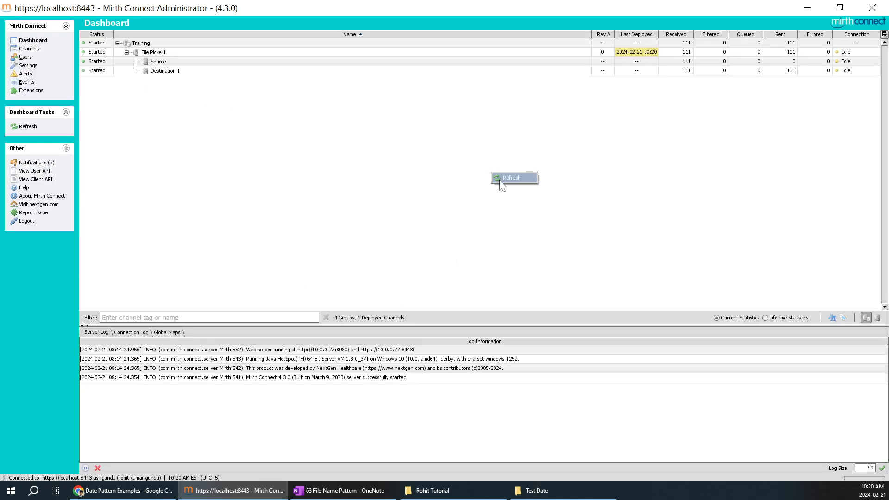
left_click(550, 491)
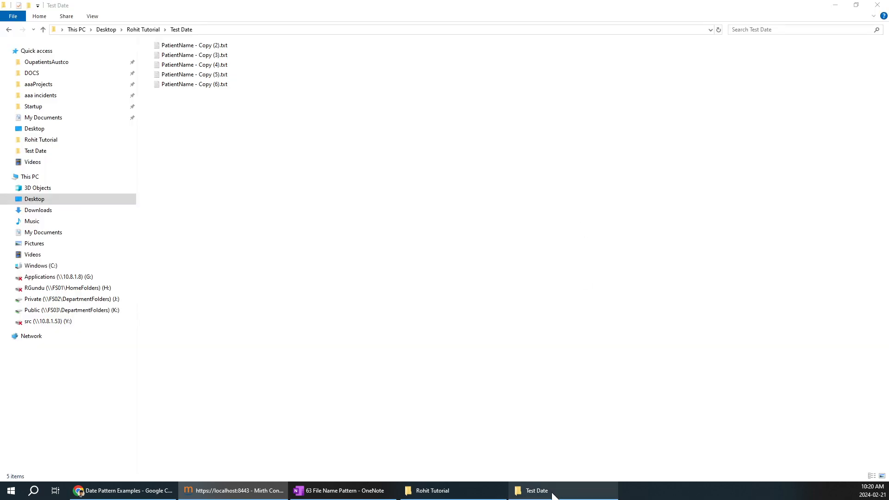
Step: Rename PatientName - Copy (6).txt to 1234823872873.txt
left_click(198, 85)
right_click(197, 84)
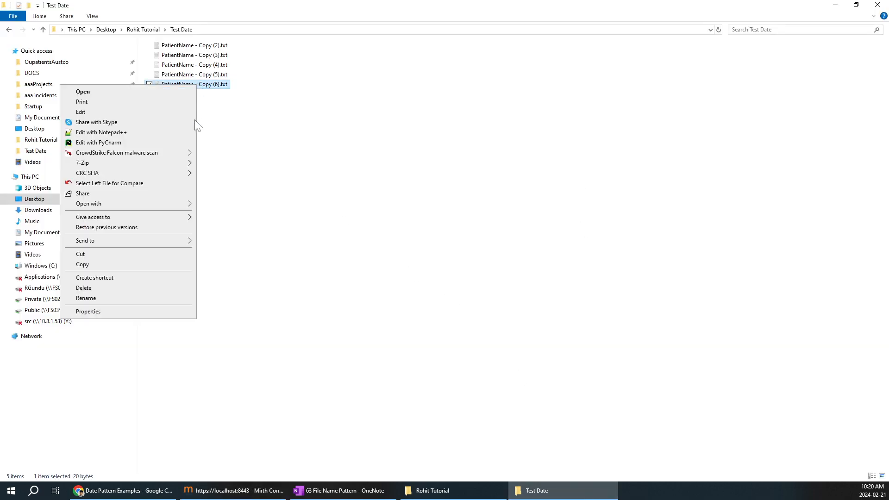
left_click(118, 297)
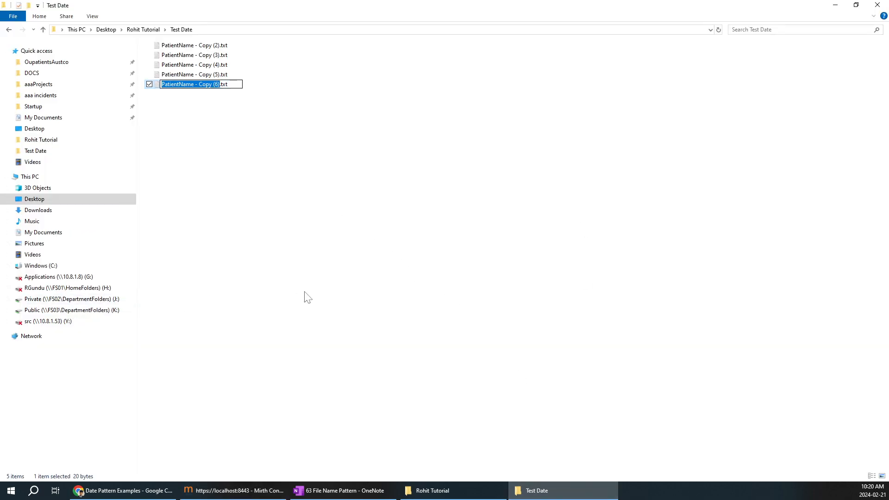
key("BackSpace")
type("1234823872873")
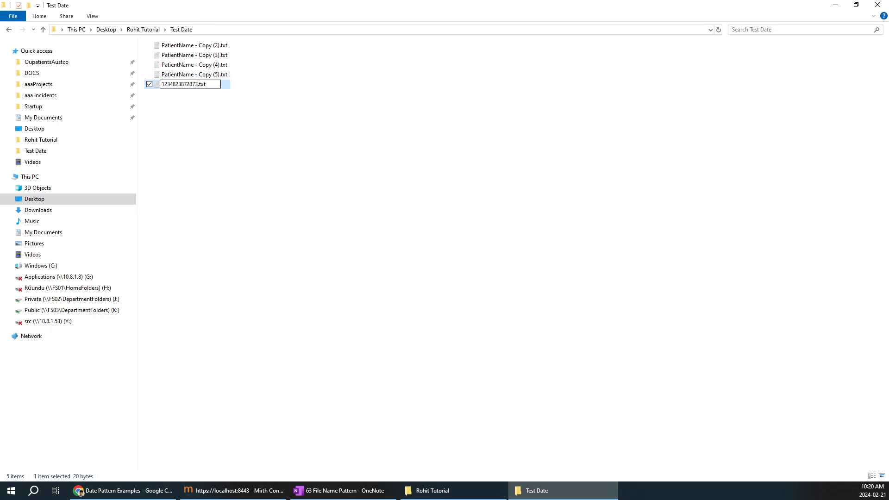
Step: Refresh the Mirth dashboard to see whether the numeric file was picked up
left_click(232, 490)
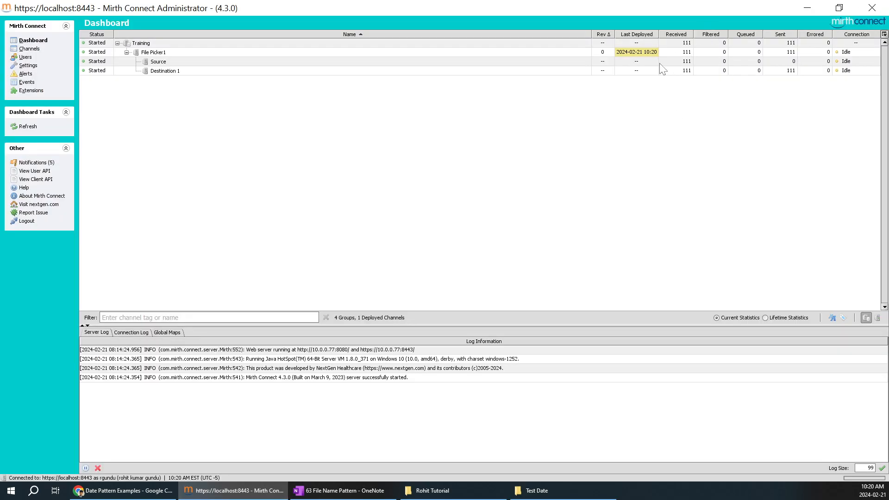
left_click(587, 489)
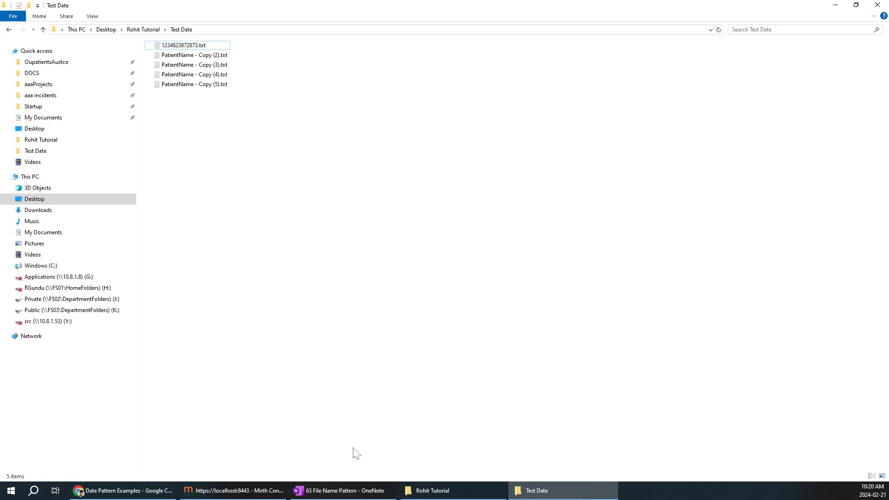
left_click(258, 489)
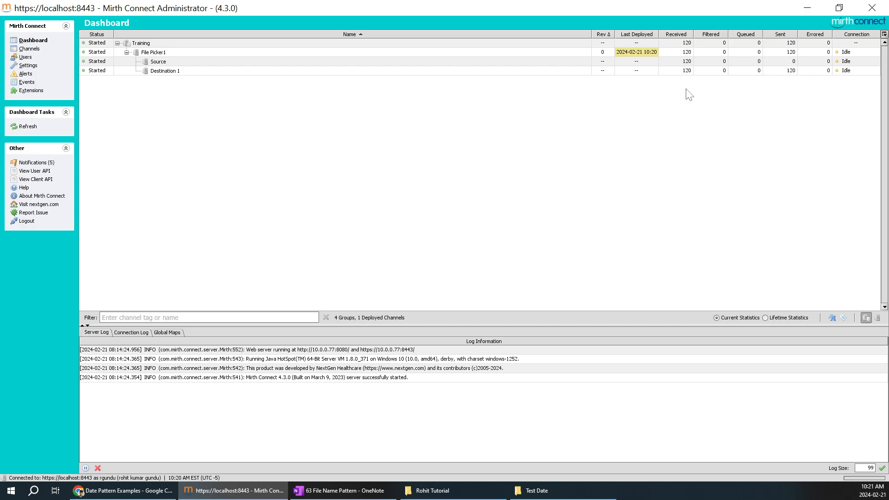
right_click(641, 89)
left_click(653, 95)
right_click(658, 109)
left_click(668, 114)
Step: Confirm the numeric file left Test Date and refresh Mirth until 127 sent shows
left_click(530, 490)
left_click(201, 46)
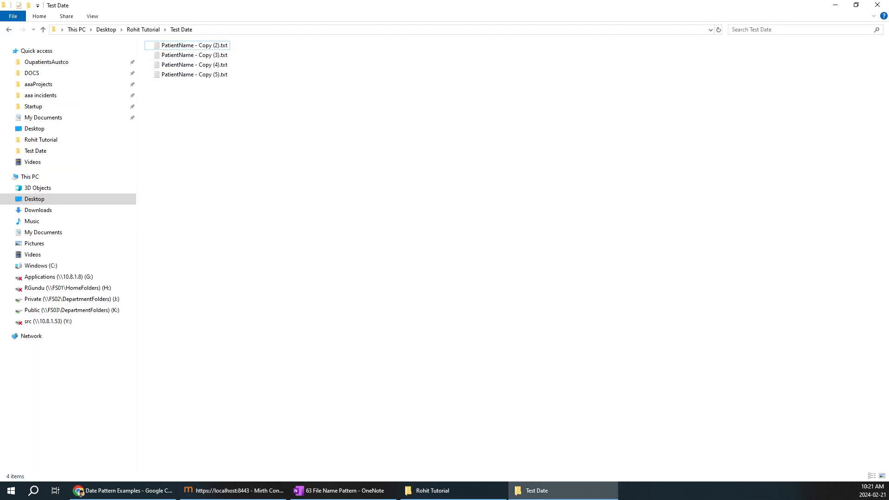
left_click(220, 491)
right_click(628, 170)
left_click(635, 175)
right_click(651, 105)
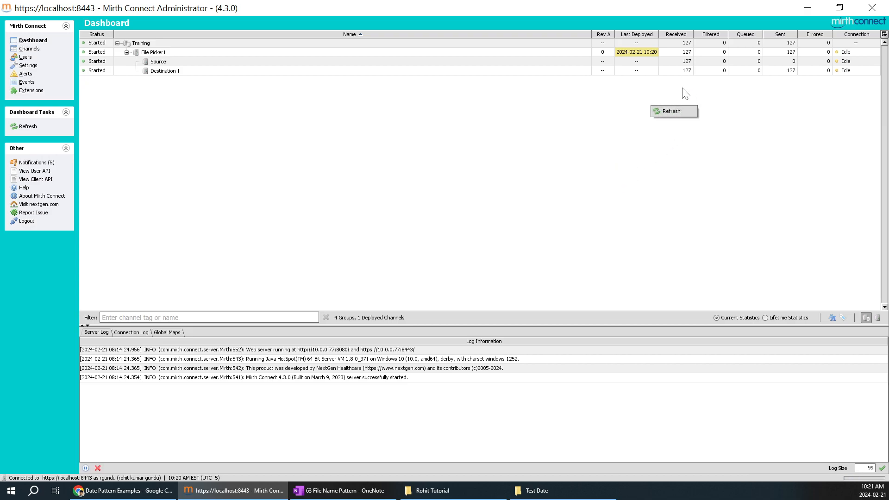
left_click(680, 112)
right_click(539, 118)
left_click(556, 124)
left_click(345, 490)
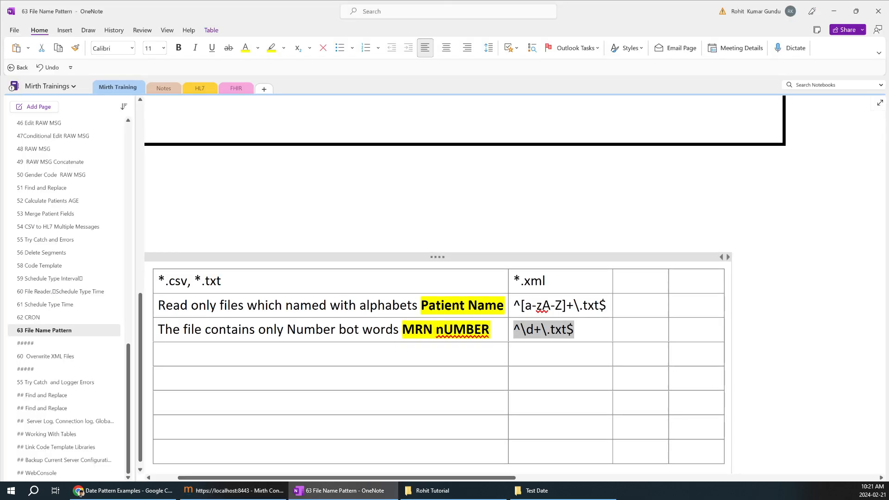
Step: Change the lowercase n in row 3's label to capital N, giving 'MRN NUMBER'
left_click(444, 329)
key("BackSpace")
type("N")
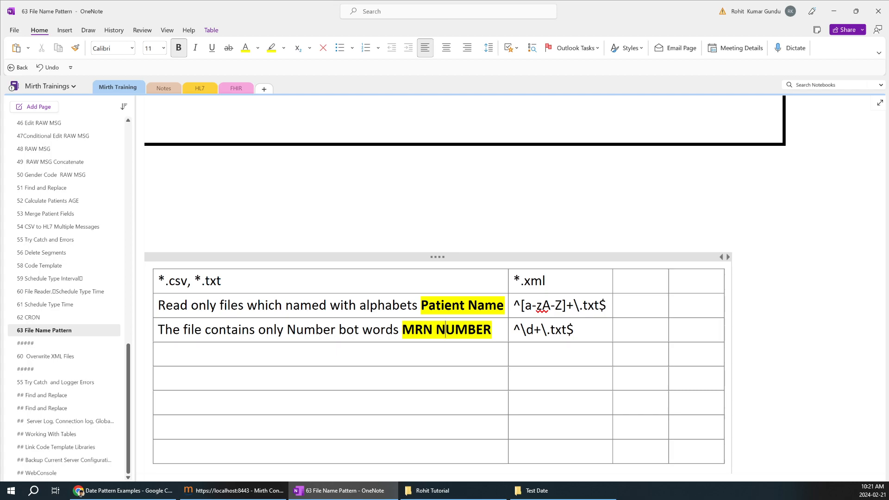
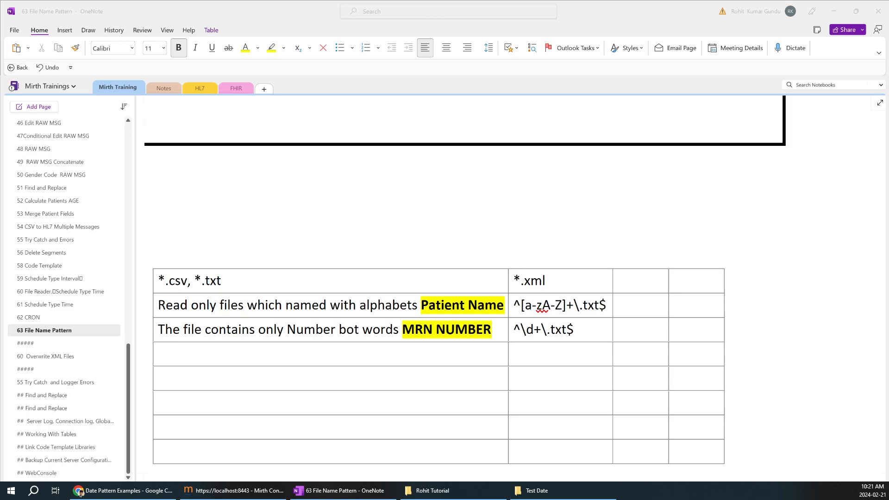
Step: Type 'MRN Number with only 7 digits' into the first cell of the table's fourth row
left_click(158, 354)
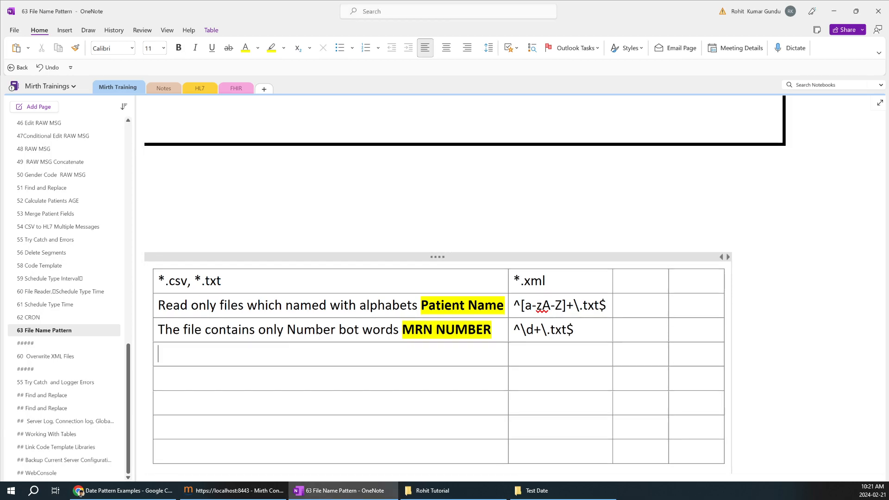
left_click(532, 490)
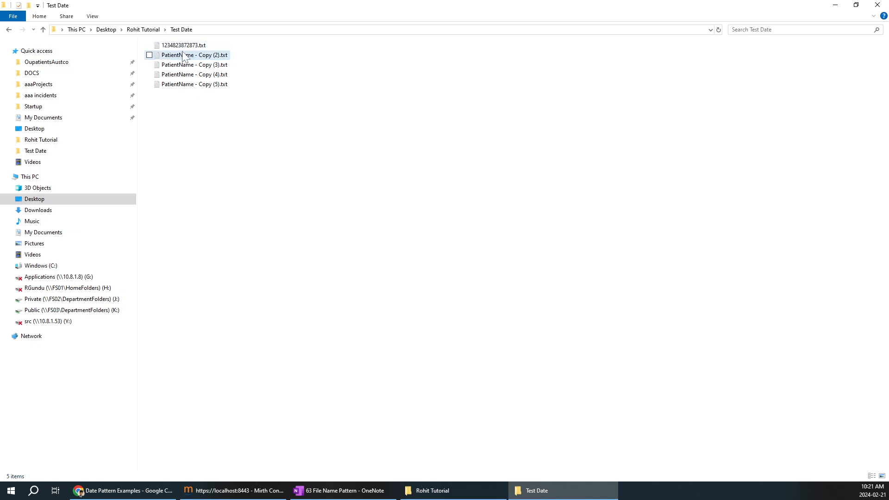
left_click(316, 489)
type("Mrn")
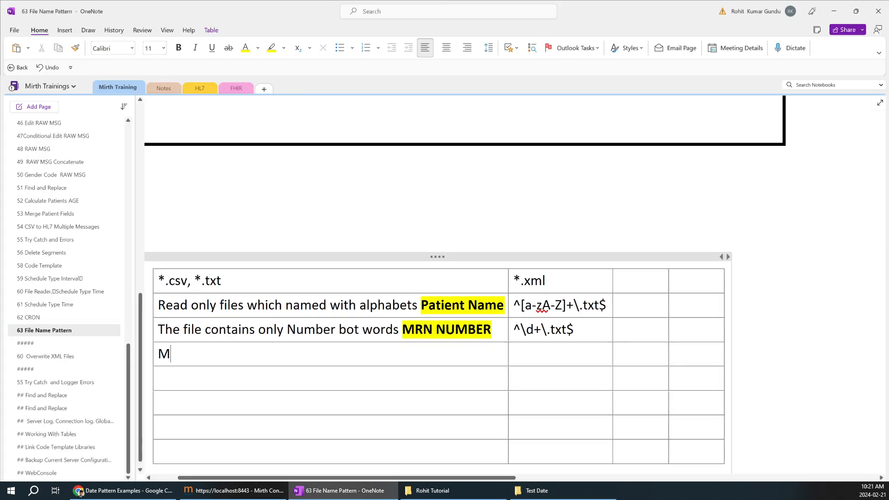
key("BackSpace")
key("BackSpace")
type("RN nUM")
key("BackSpace")
key("BackSpace")
key("BackSpace")
key("BackSpace")
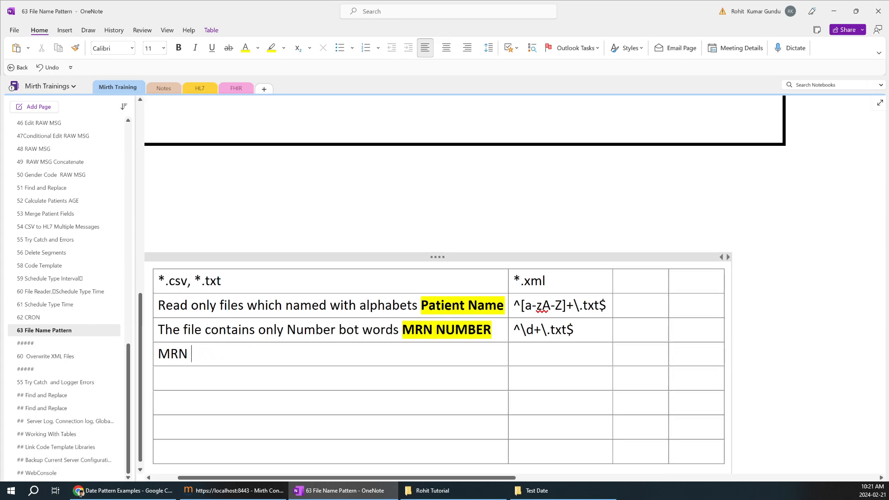
type("Number with only 7 digi")
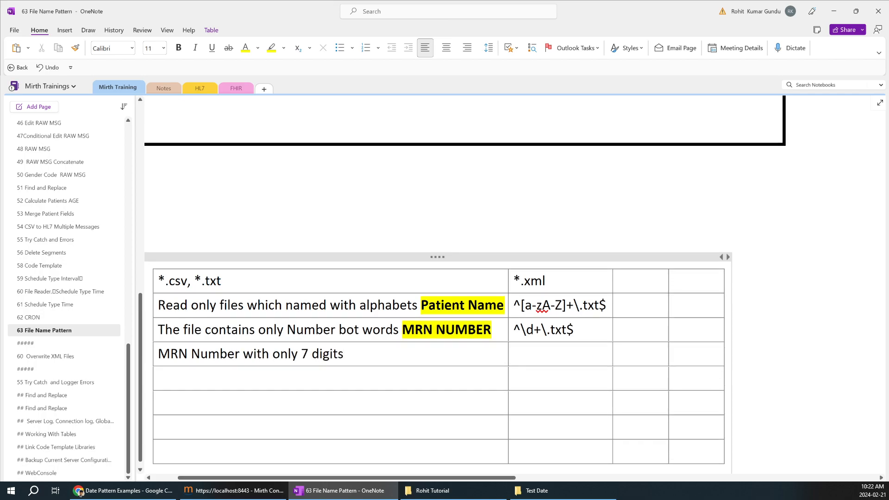
type("ts")
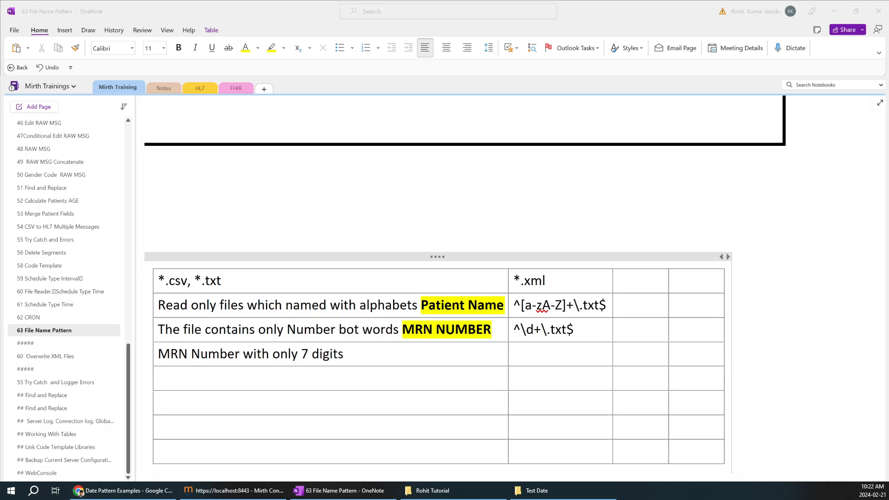
Step: Paste ^\d{7}\.txt$ into the MRN row's pattern cell and copy it
left_click(537, 354)
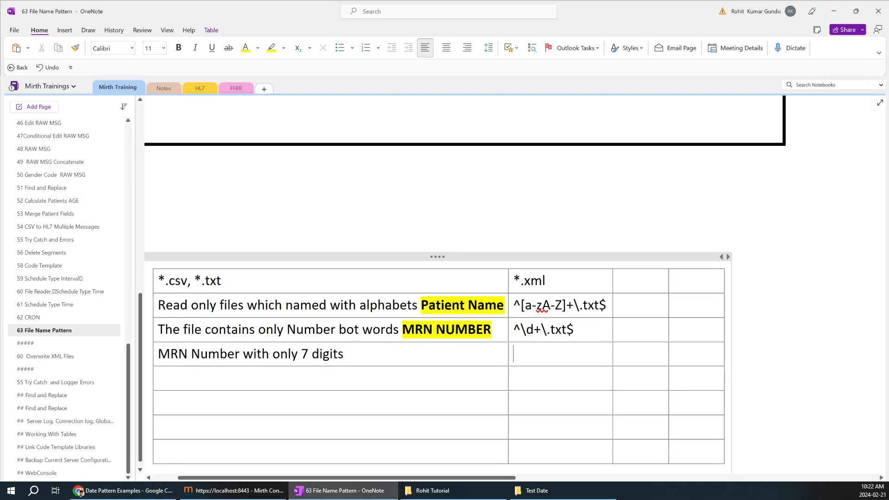
type("^\\d{7}\\.txt$")
left_click_drag(583, 354, 516, 358)
key("ctrl+c")
Step: Reselect the 7-digit pattern text in OneNote and go back to Mirth Connect
left_click(238, 492)
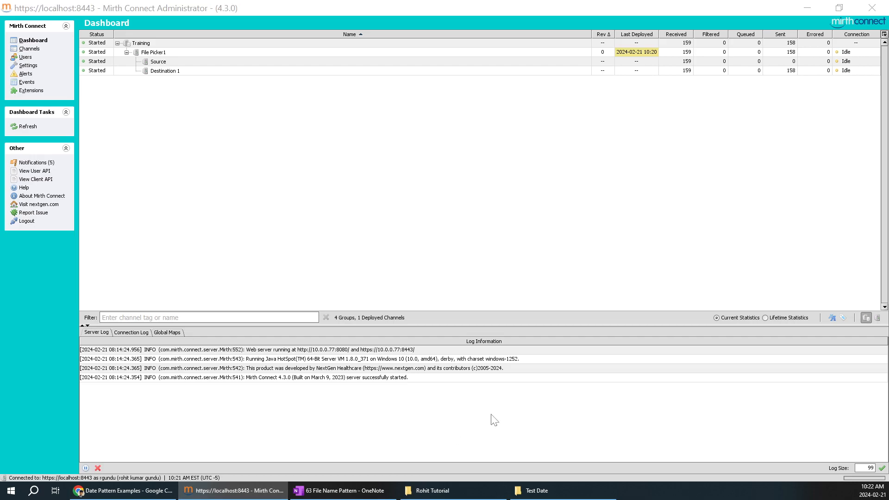
key("alt+Tab")
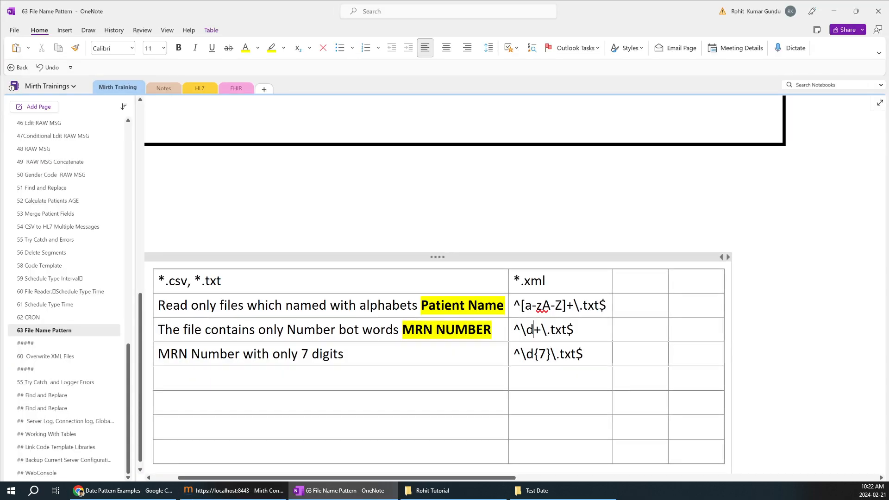
double_click(530, 329)
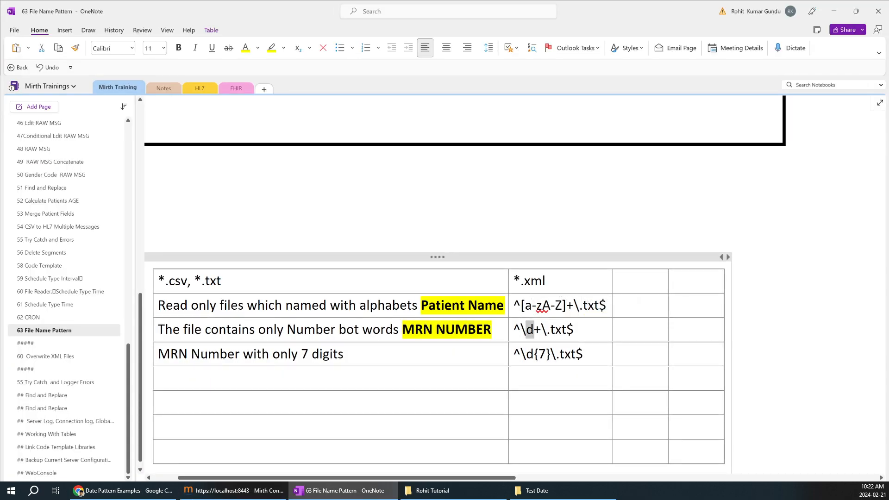
left_click_drag(583, 354, 520, 354)
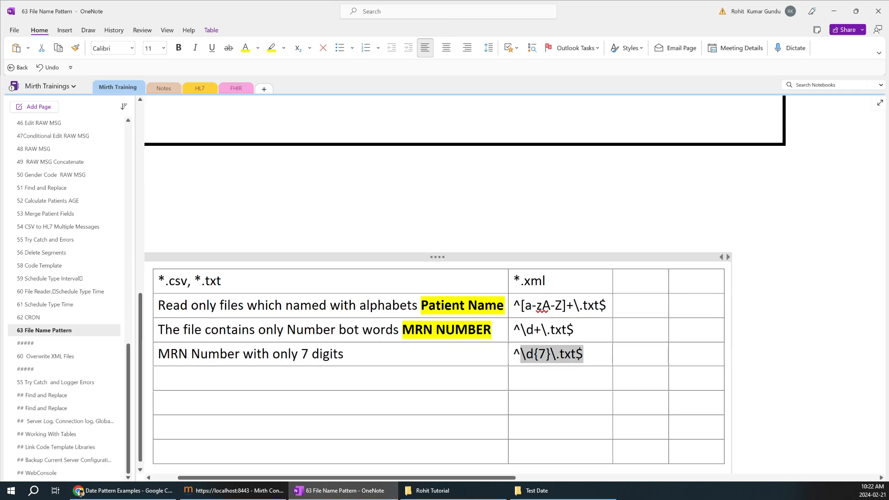
left_click(252, 494)
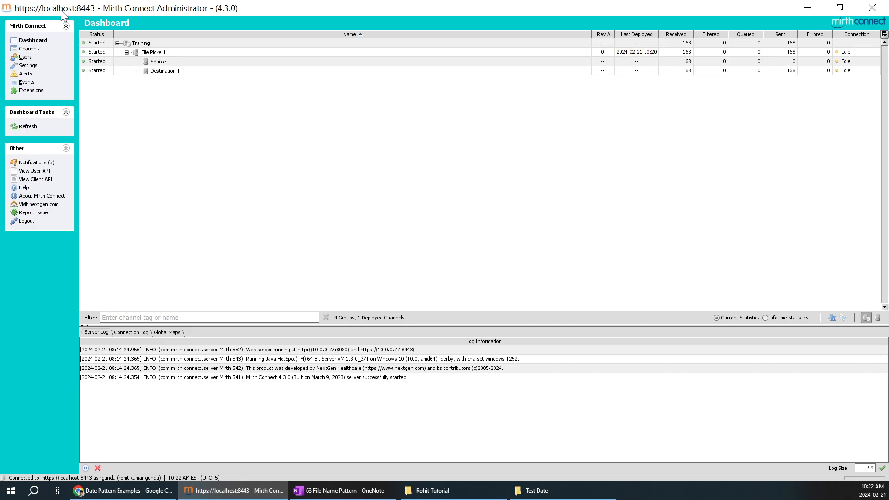
Step: Replace File Picker1's Filename Filter Pattern with ^\d{7}\.txt$, save, and redeploy the channel
left_click(31, 50)
left_click(184, 81)
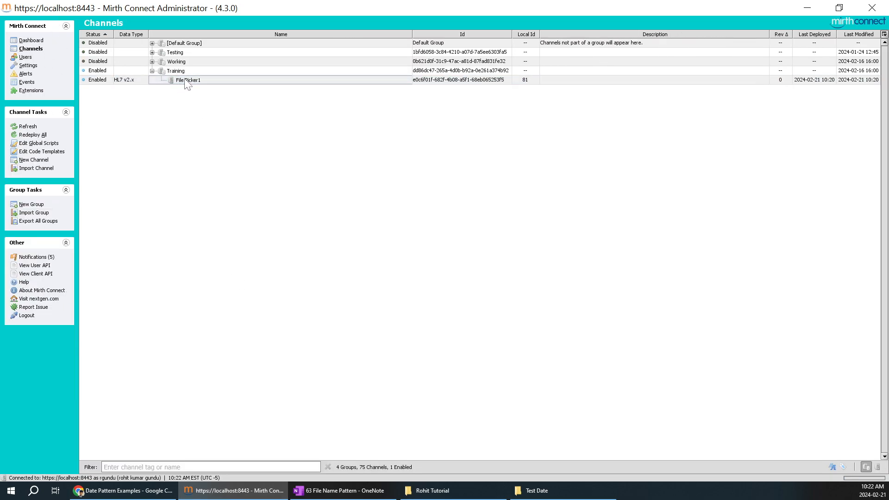
double_click(185, 80)
left_click(118, 36)
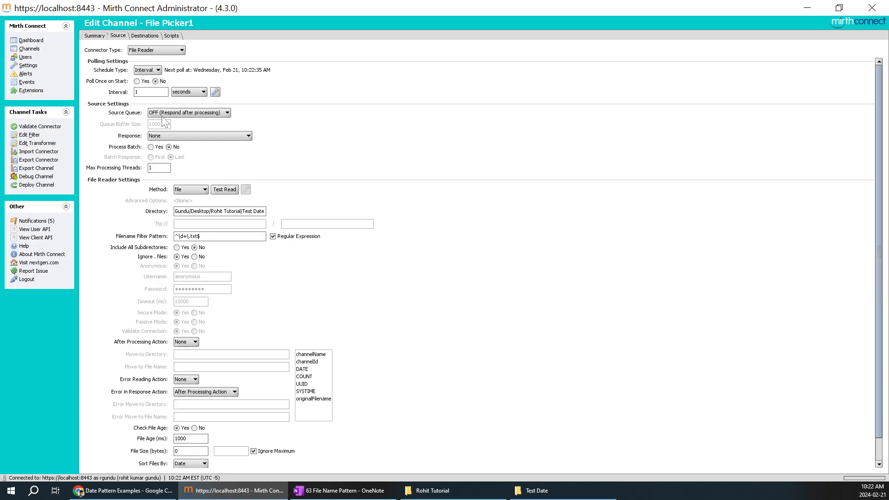
left_click_drag(208, 236, 130, 216)
key("ctrl+v")
left_click(34, 126)
left_click(47, 185)
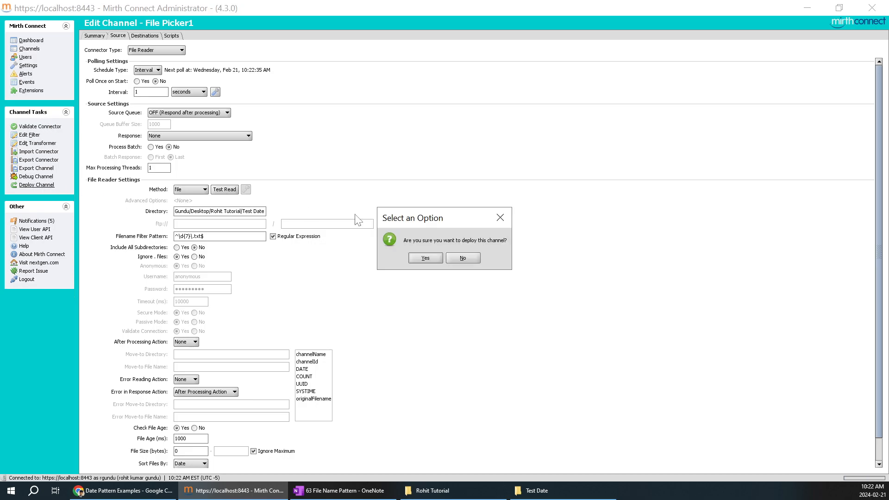
left_click(419, 260)
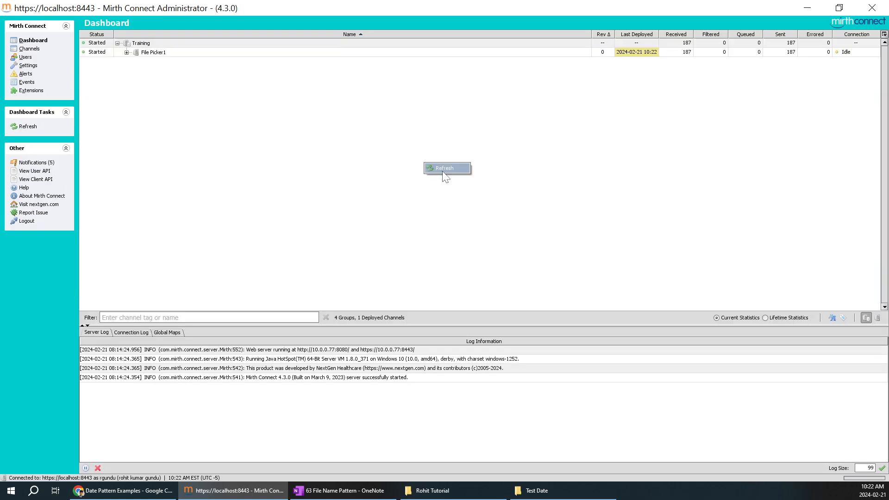
left_click(126, 52)
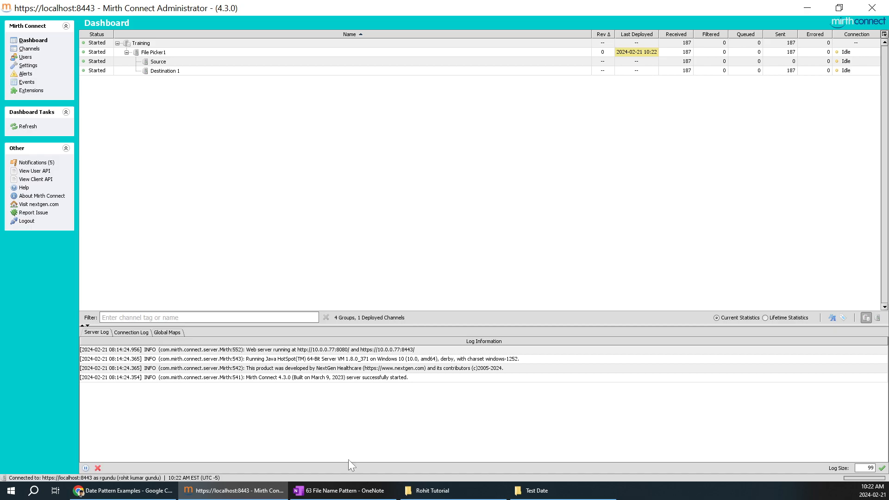
left_click(353, 493)
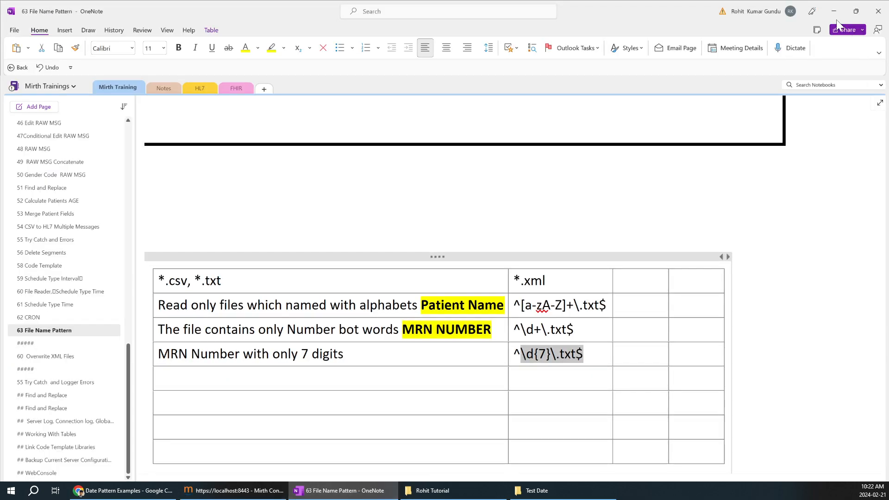
Step: Paste extra copies of 1234823872873.txt into Test Date and dismiss the name-conflict message
left_click(830, 7)
left_click(578, 491)
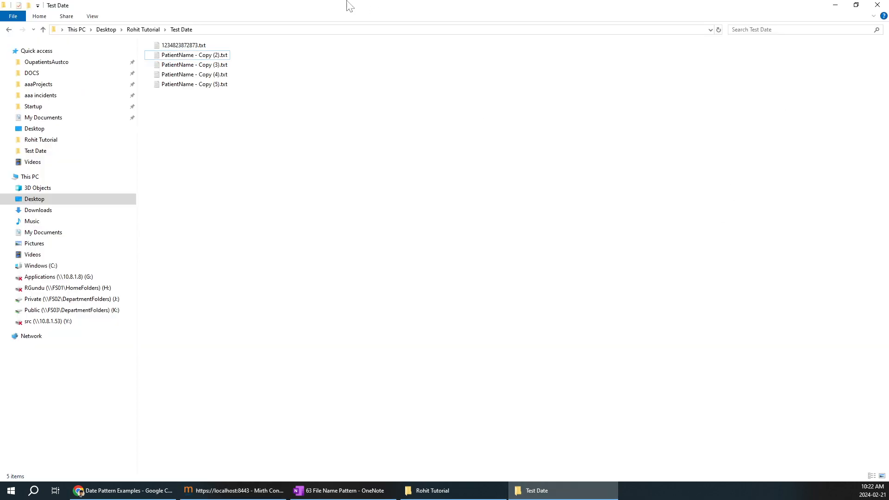
left_click(189, 46)
left_click(225, 155)
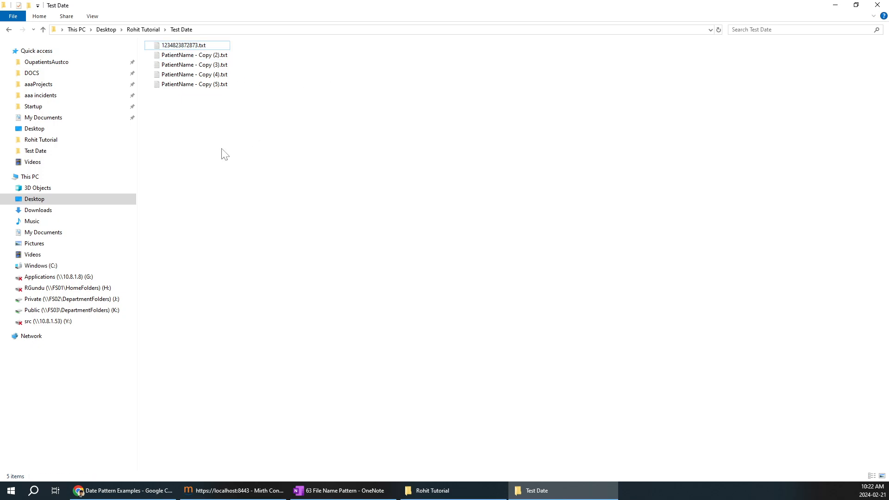
key("ctrl+v")
key("ctrl+v")
key("ctrl+v")
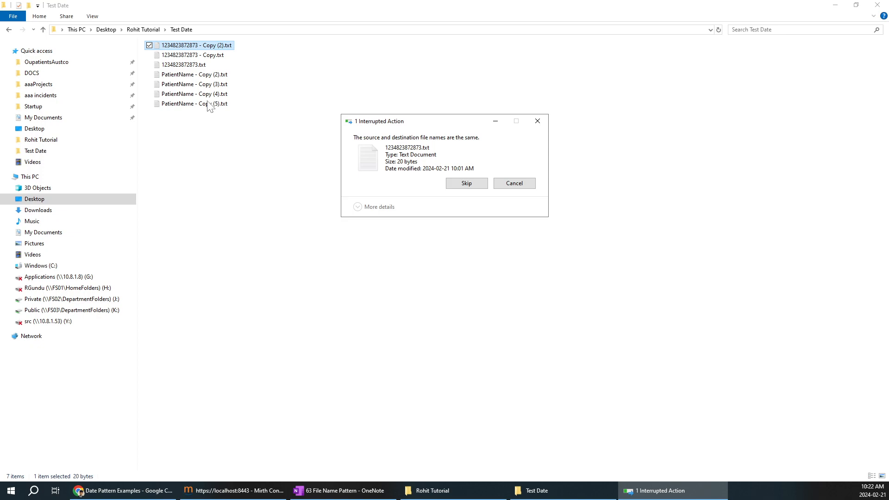
left_click(537, 121)
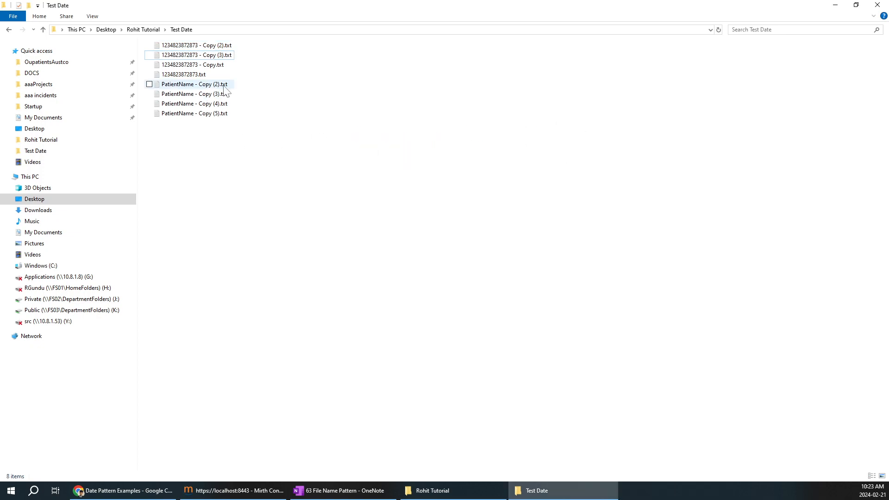
Step: Rename the original numeric file to the 7-digit name 1234567.txt
right_click(197, 75)
left_click(115, 296)
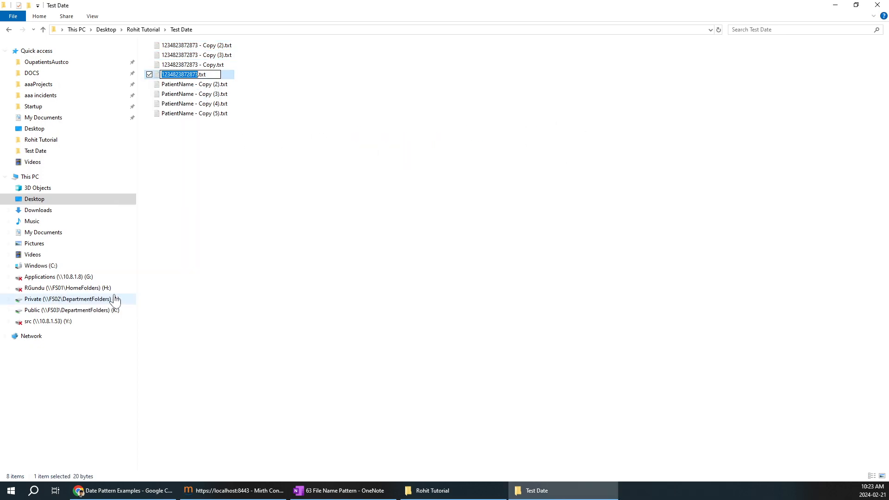
key("BackSpace")
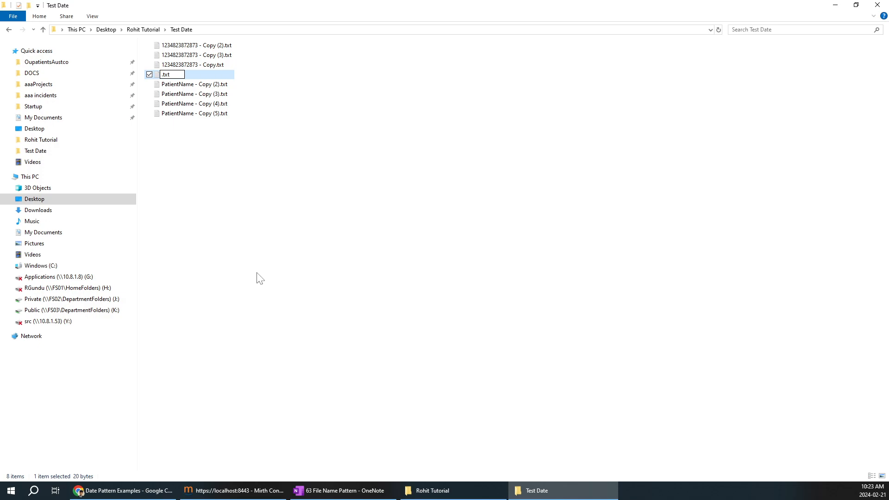
type("1234567")
left_click(244, 491)
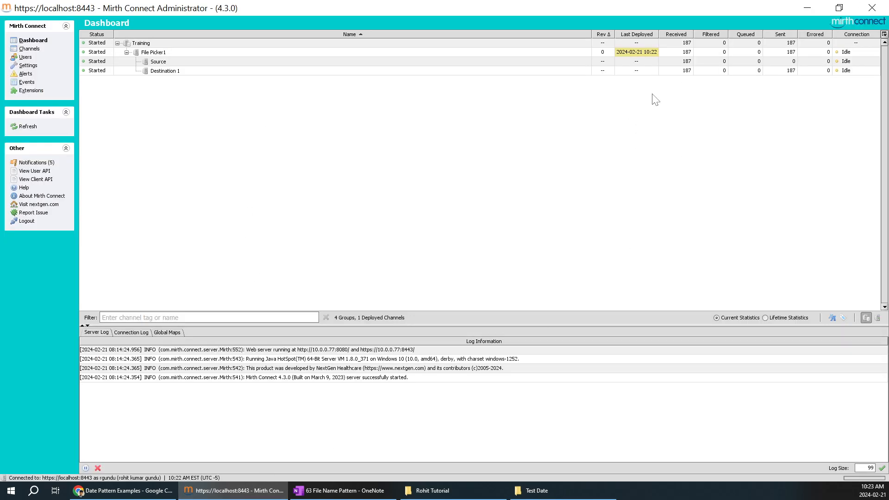
Step: Refresh the Mirth dashboard to update File Picker1's message counts
left_click_drag(686, 73, 687, 65)
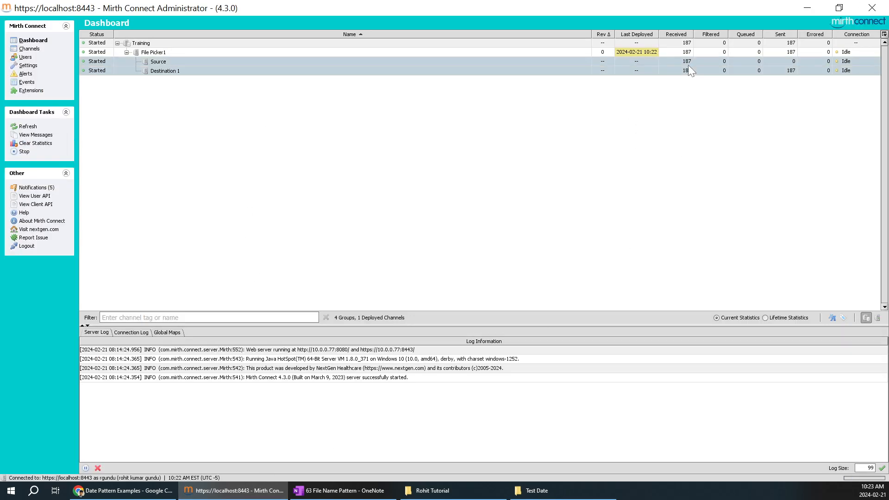
left_click(814, 8)
left_click(257, 163)
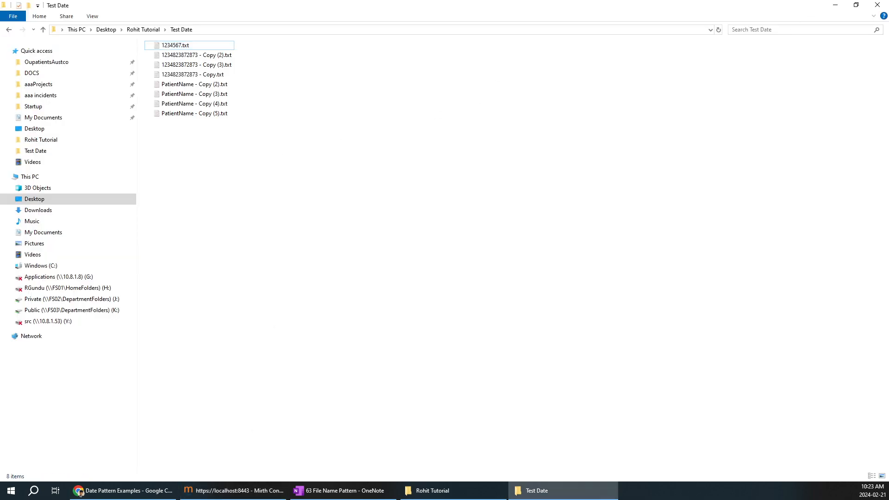
left_click(236, 490)
left_click(478, 171)
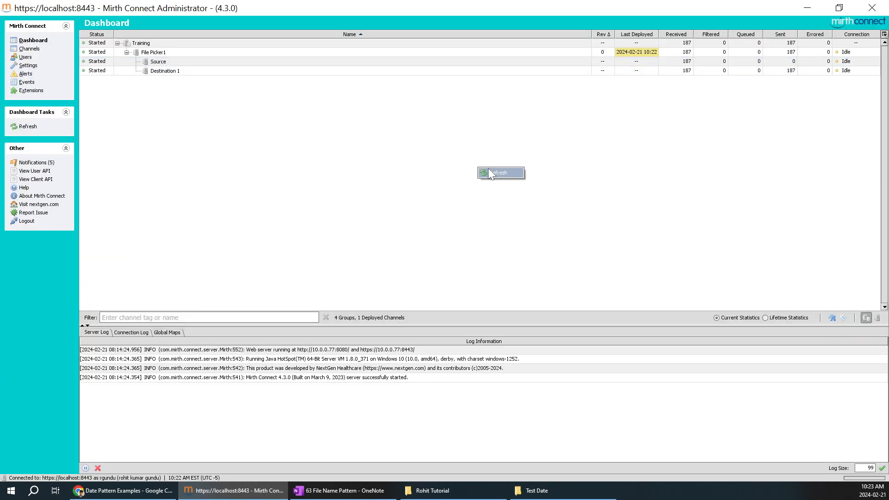
left_click(636, 151)
right_click(621, 164)
left_click(641, 170)
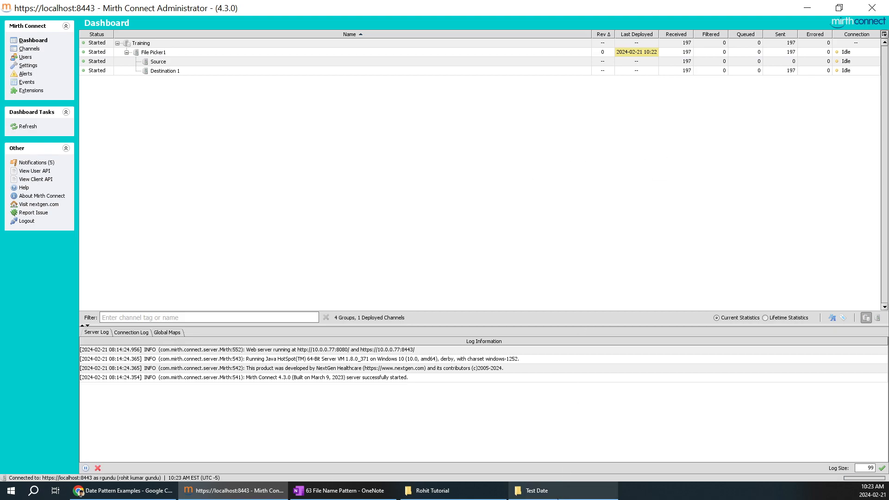
Step: Check 1234567.txt in Test Date and refresh Mirth again until File Picker1 shows 213 received
left_click(560, 490)
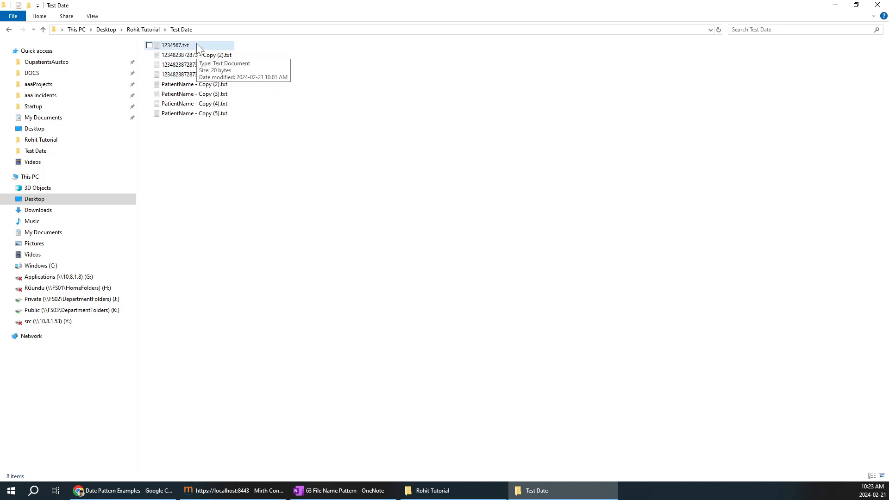
left_click(188, 48)
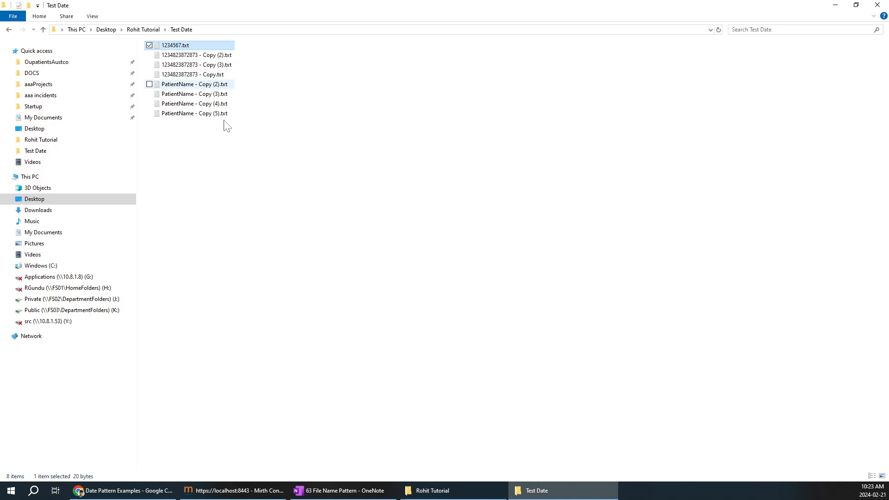
left_click(242, 490)
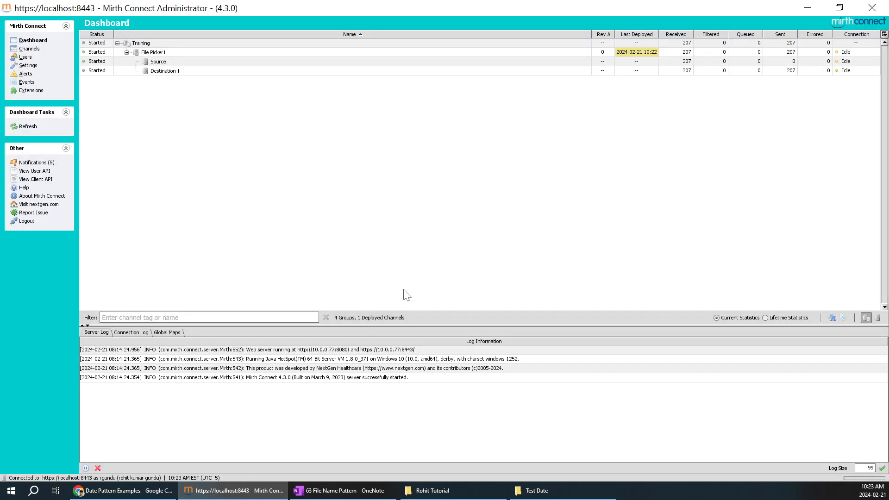
left_click(476, 266)
right_click(542, 170)
left_click(557, 175)
left_click(366, 492)
left_click(388, 362)
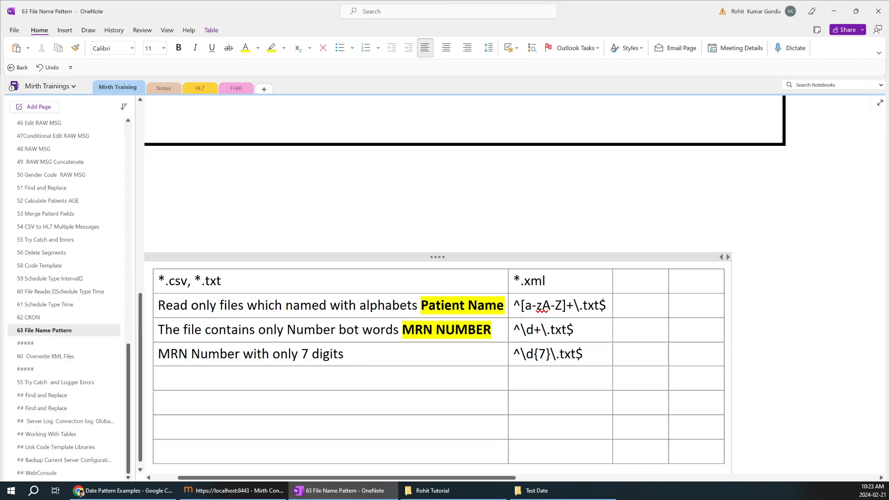
Step: Add the bold label 'MRN with 7 digit' and empty the regex quantifier to {}
type("MRN with 7 digit")
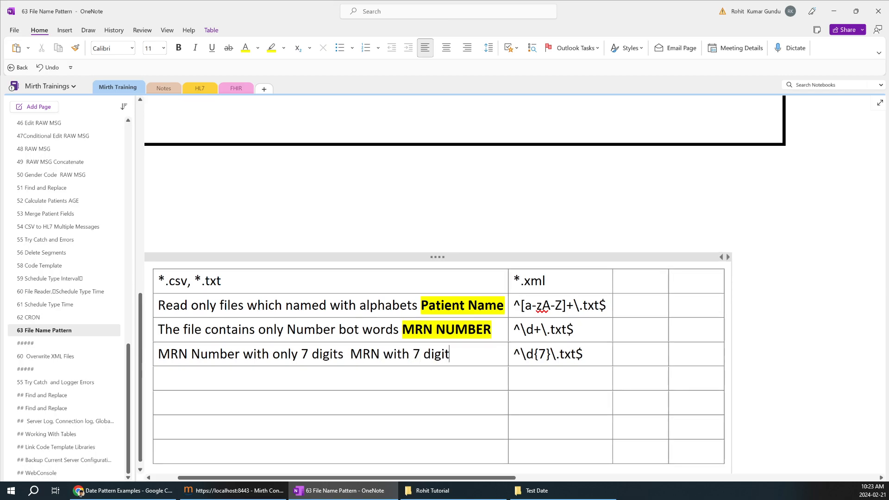
key("ctrl+shift+Left")
key("ctrl+shift+Left")
key("ctrl+shift+Left")
key("ctrl+shift+Left")
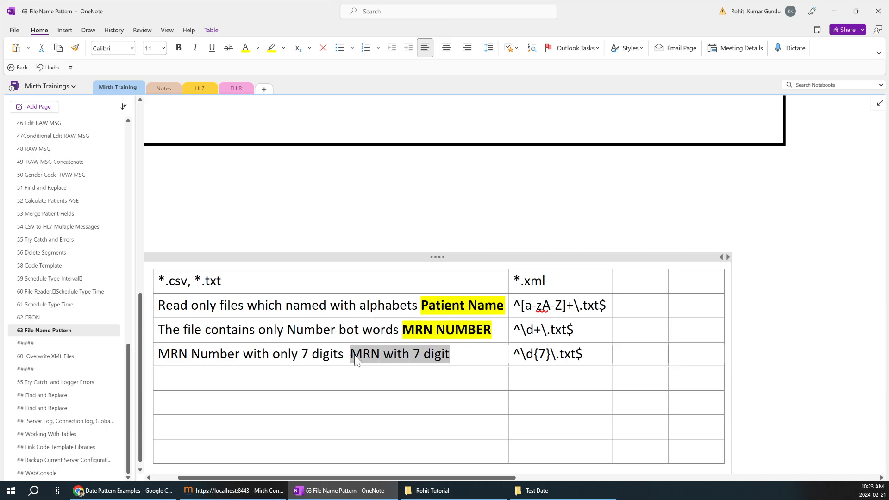
key("ctrl+b")
left_click(547, 354)
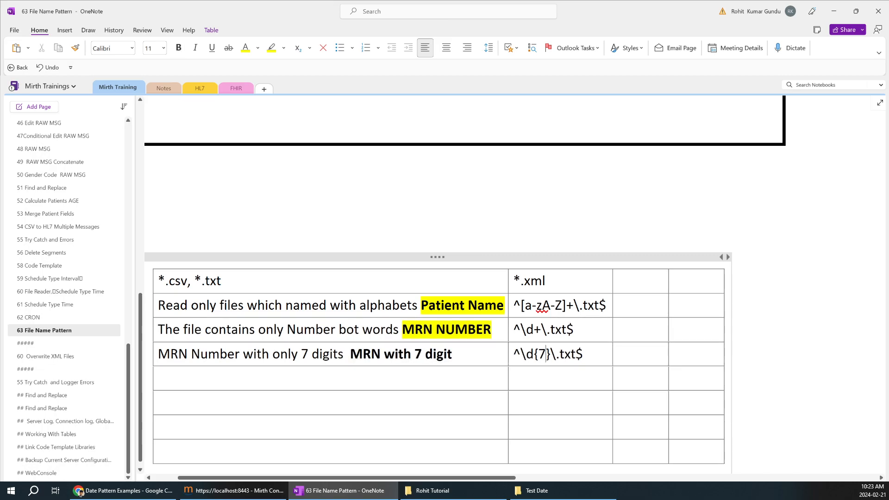
key("BackSpace")
type("8")
key("BackSpace")
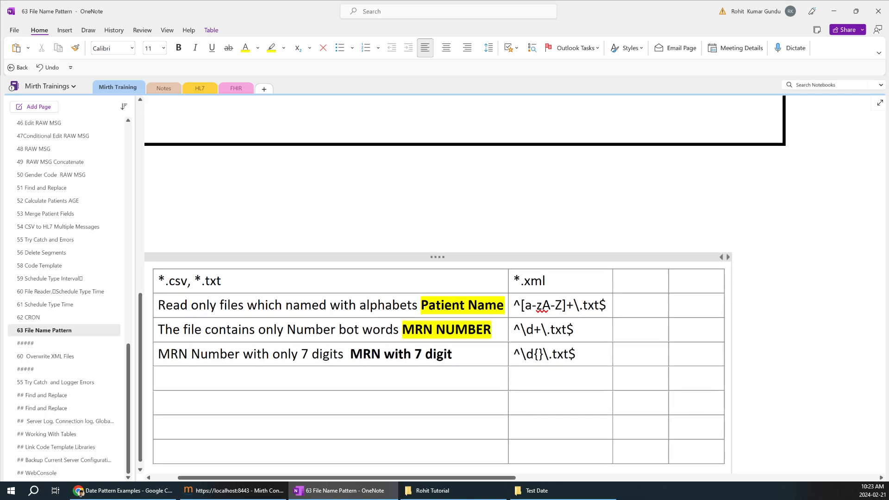
Step: Highlight the 'MRN with 7 digit' label in yellow
left_click_drag(454, 354, 350, 354)
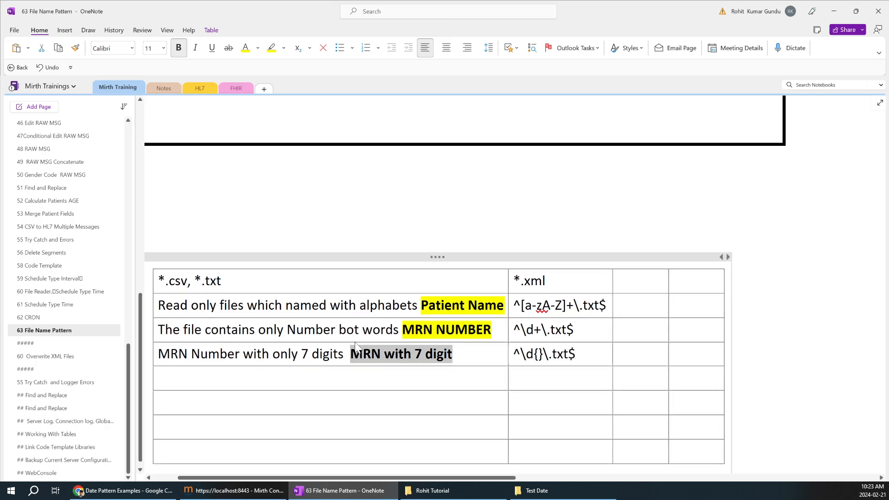
left_click(274, 51)
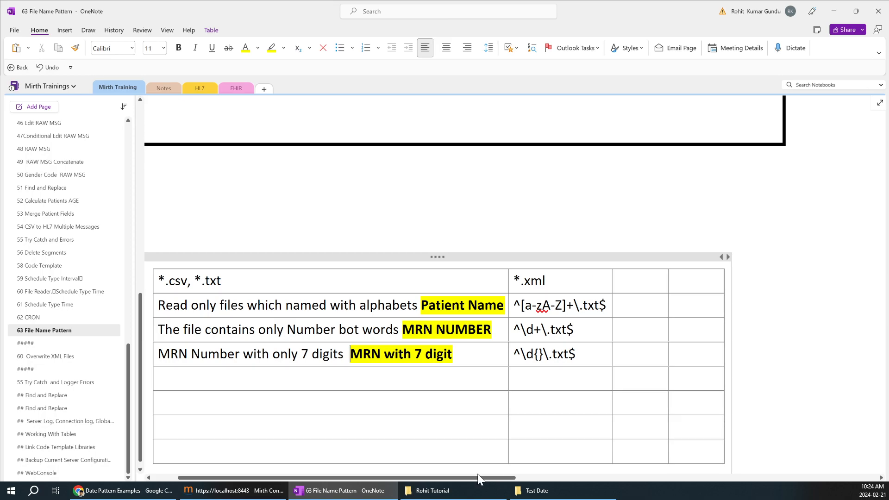
left_click(536, 490)
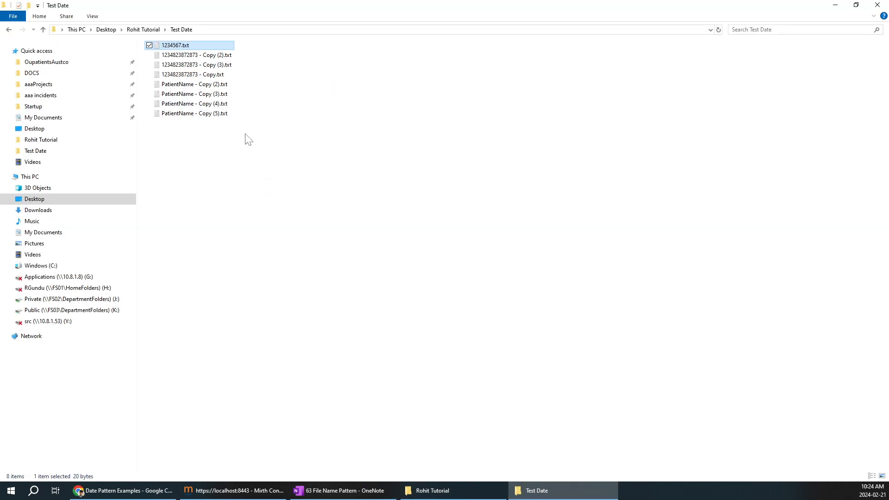
Step: Stop the File Picker1 channel from the Mirth dashboard after it reaches 249 received and sent
left_click(239, 187)
left_click(250, 491)
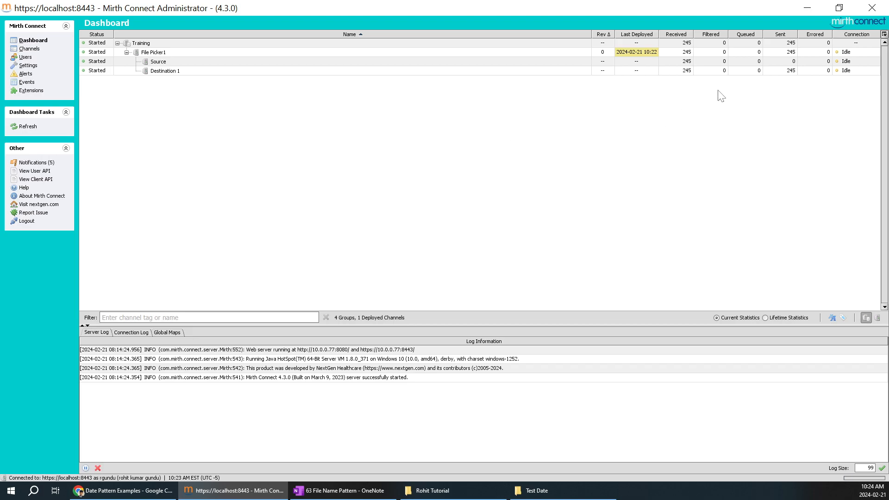
left_click(173, 51)
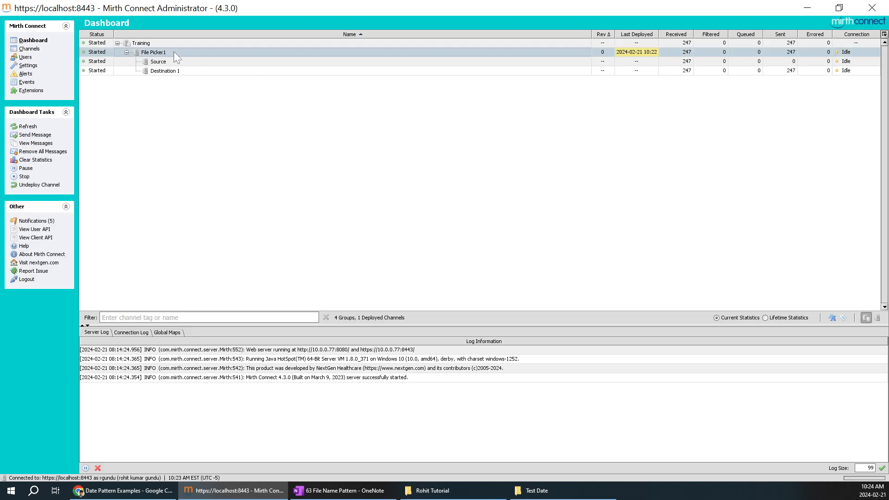
right_click(174, 52)
left_click(191, 114)
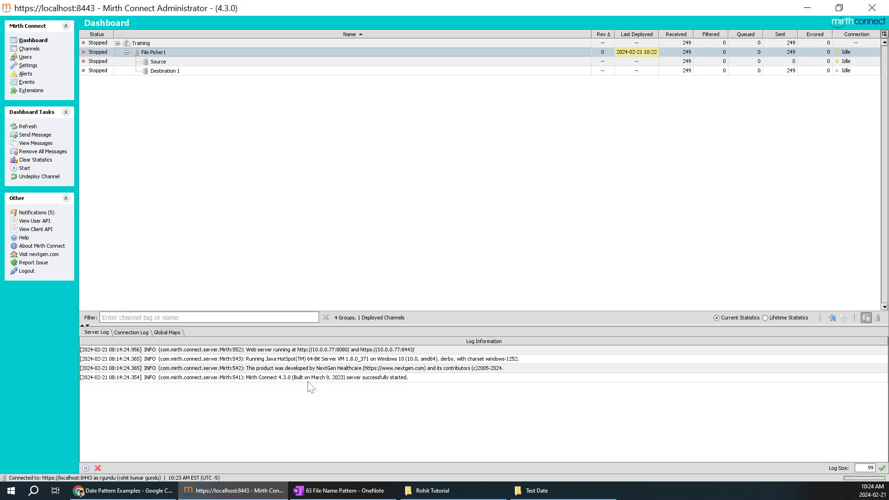
left_click(338, 491)
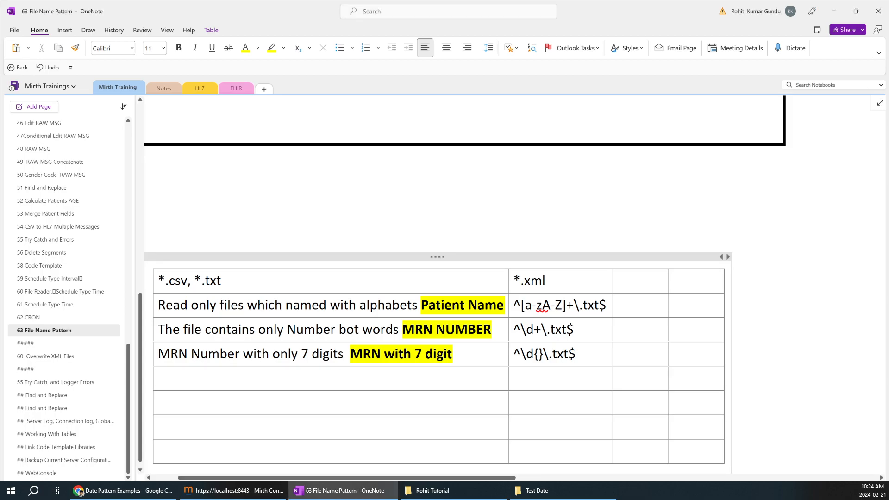
Step: Type 'Date pattern 01/15/1990' in row five and insert 'MM/DD/YYYY' before the date
type("Date")
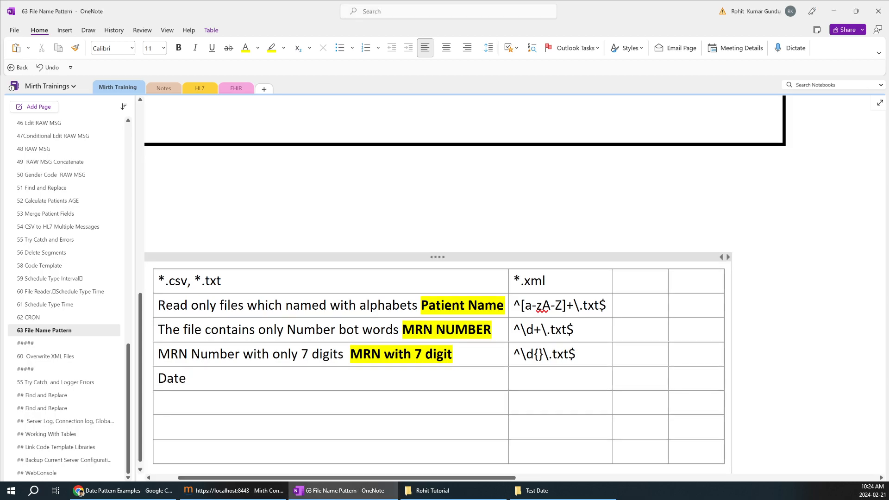
type(" pattern ")
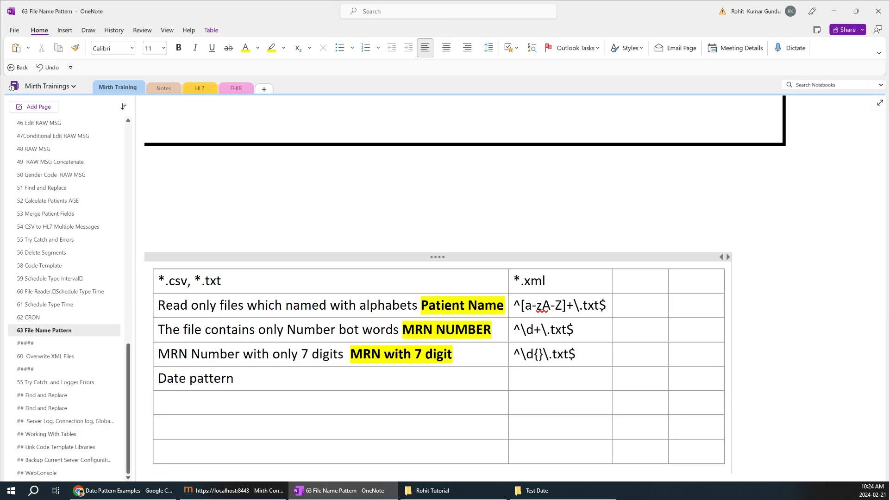
type("01/15/1990")
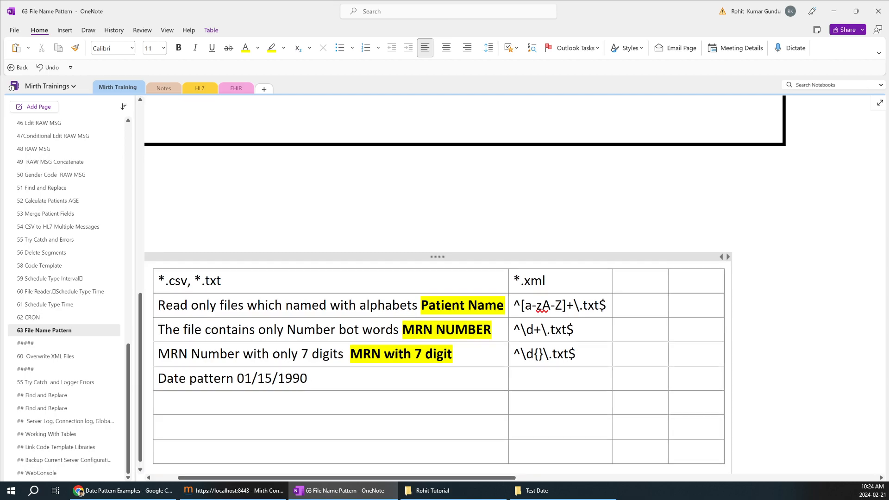
left_click_drag(237, 379, 278, 378)
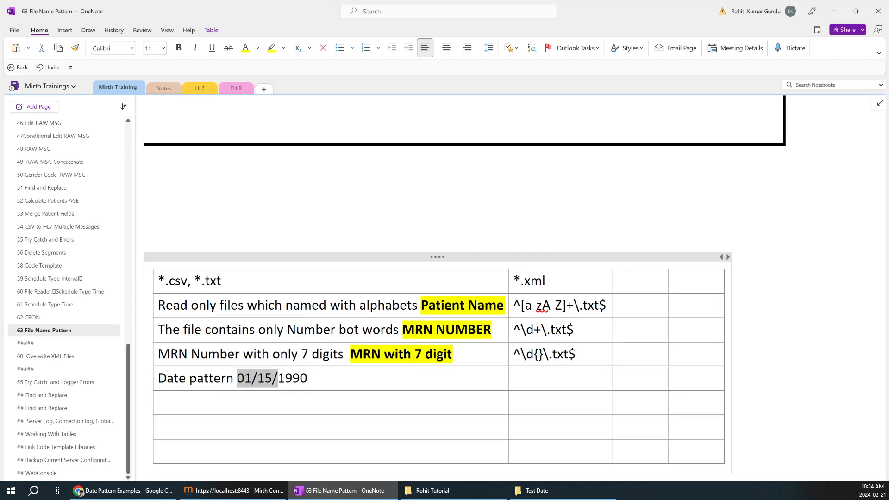
key("alt+Tab")
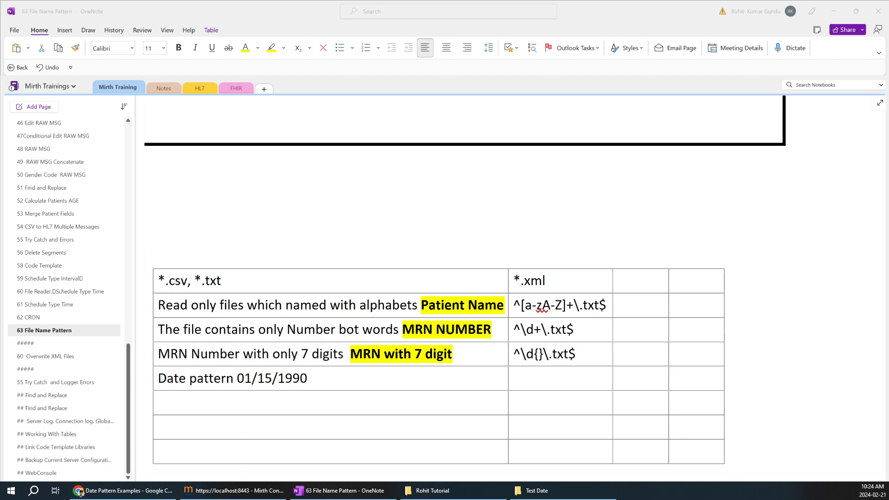
left_click(236, 378)
type("MM/DD/YYYY")
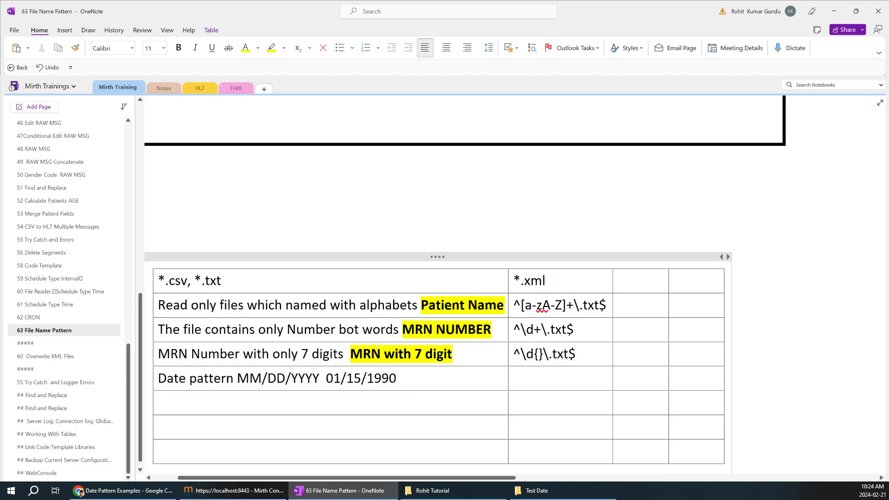
Step: Select the MM/DD/YYYY format and the example date 01/15/1990 in the new row
left_click_drag(237, 378, 318, 378)
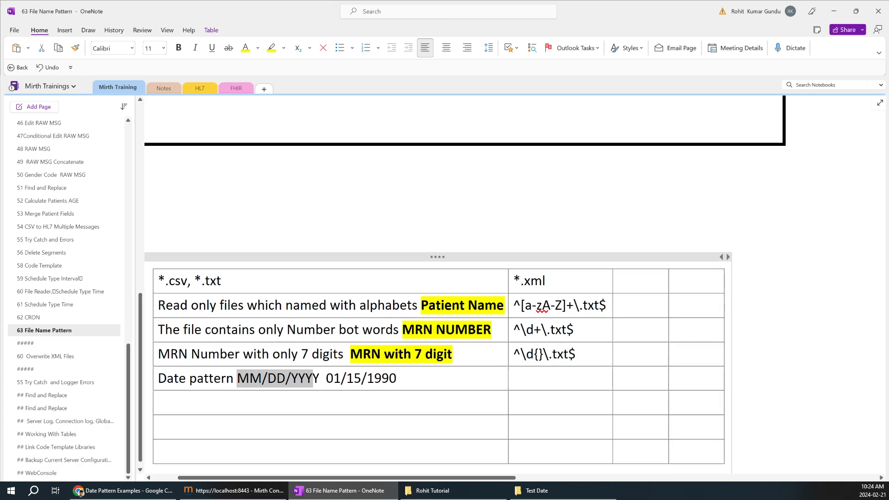
left_click(555, 484)
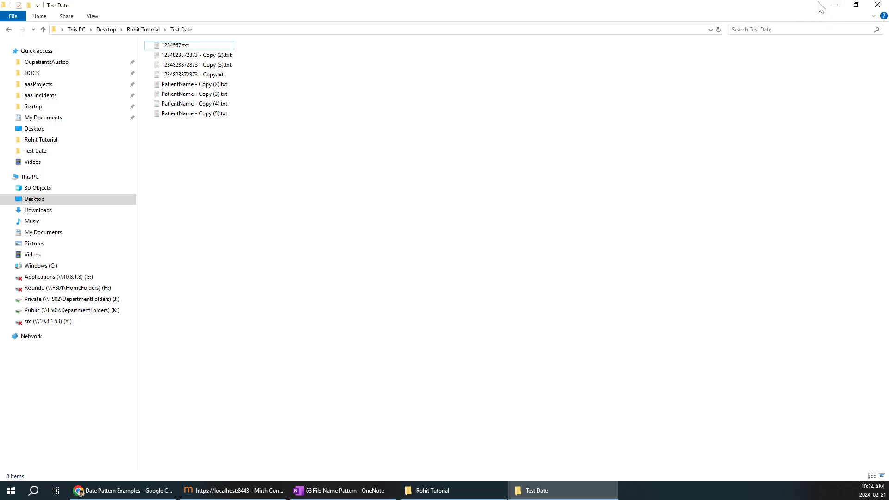
left_click(836, 9)
left_click_drag(276, 379, 399, 378)
left_click(326, 379)
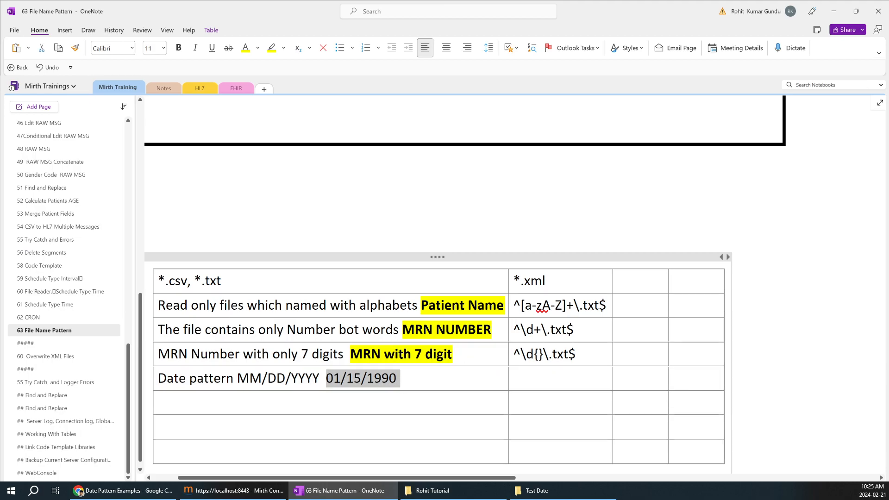
left_click(399, 379)
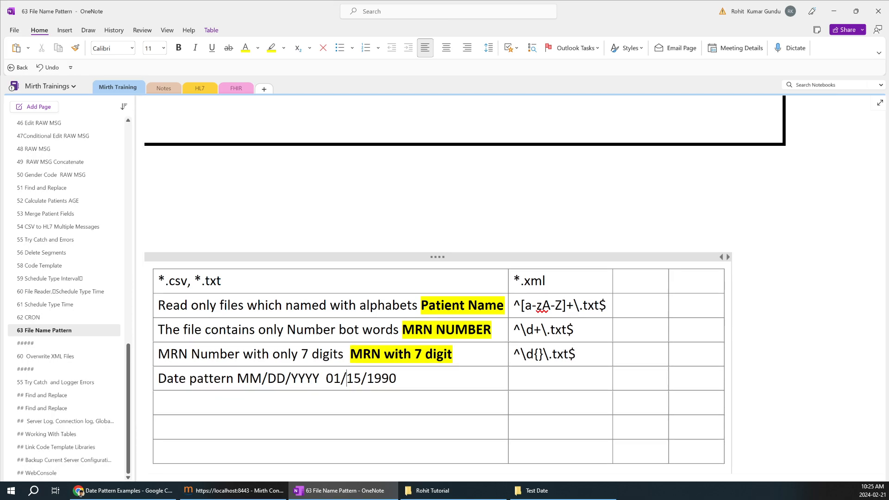
key("alt+Tab")
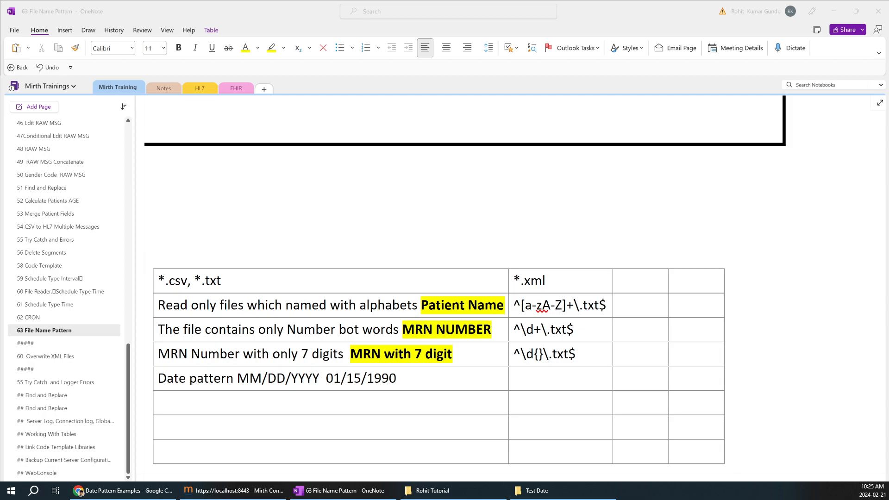
Step: Paste the date regex ^(0[1-9]|1[0-2])/(0[1-9]|[12][0-9]|3[01])/\d{4}$ into the Date pattern row and inspect its month part
left_click(559, 379)
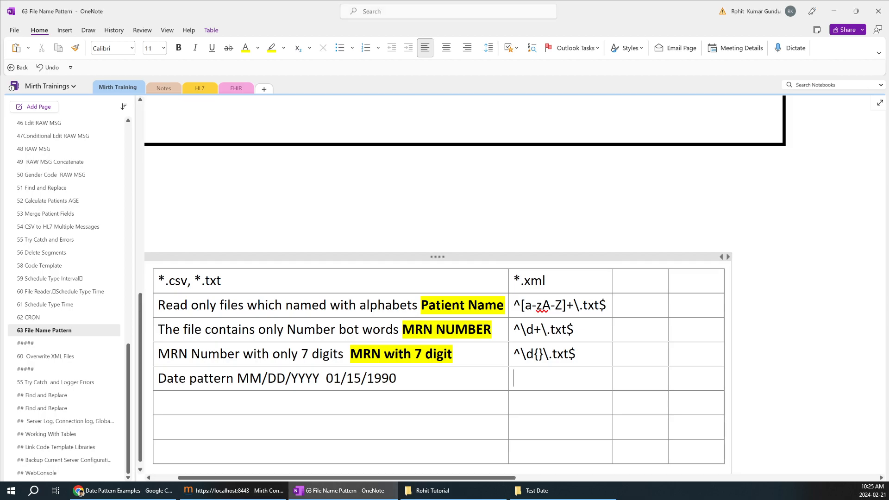
type("^(0[1-9]|1[0-2])/(0[1-9]|[12][0-9]|3[01])/\\d{4}$")
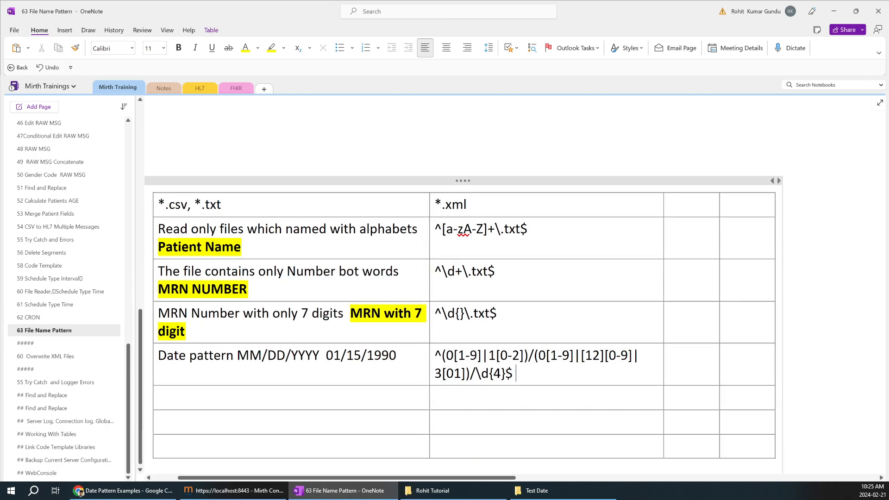
left_click_drag(446, 356, 477, 355)
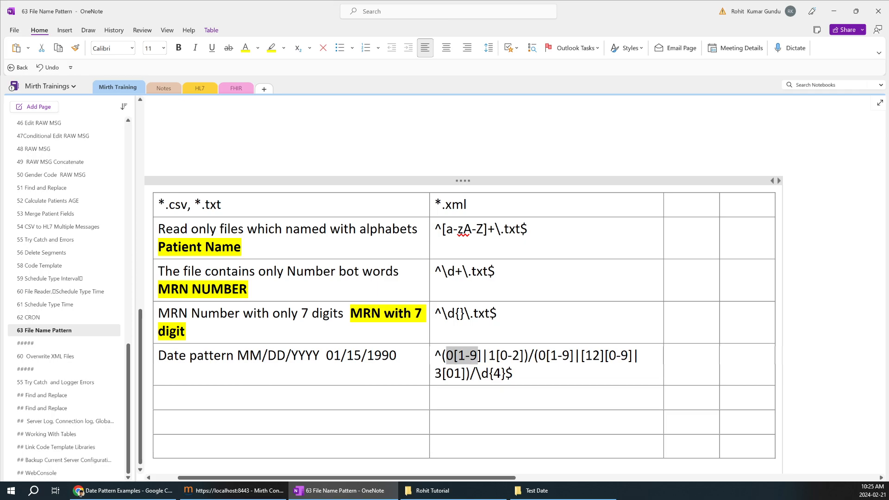
left_click(480, 356)
left_click_drag(496, 355, 513, 356)
left_click(513, 355)
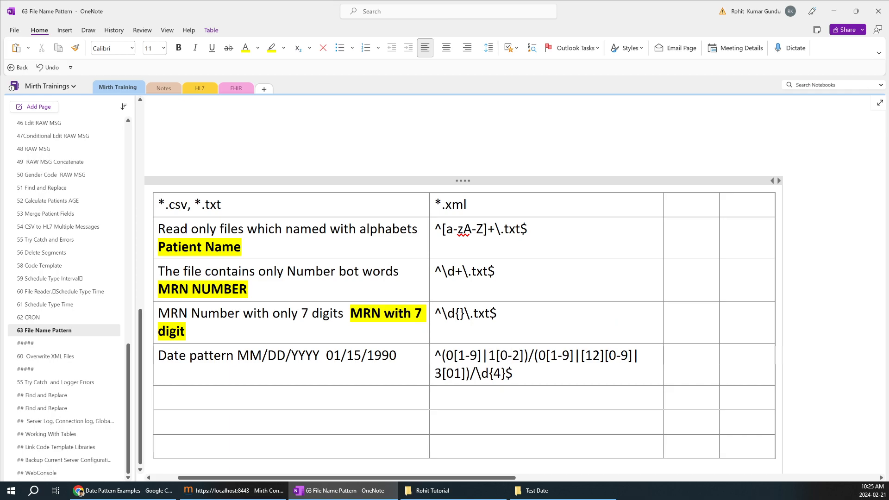
left_click(149, 48)
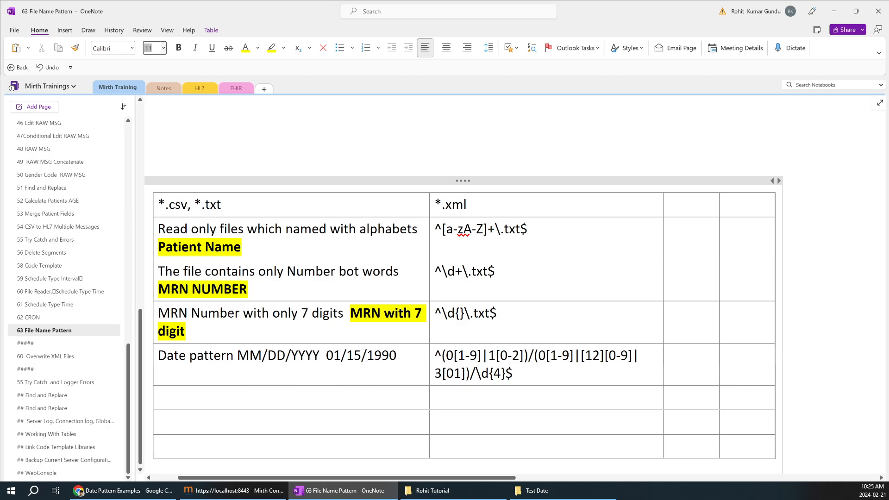
left_click_drag(249, 355, 238, 355)
left_click(238, 355)
left_click_drag(445, 355, 481, 355)
left_click(453, 356)
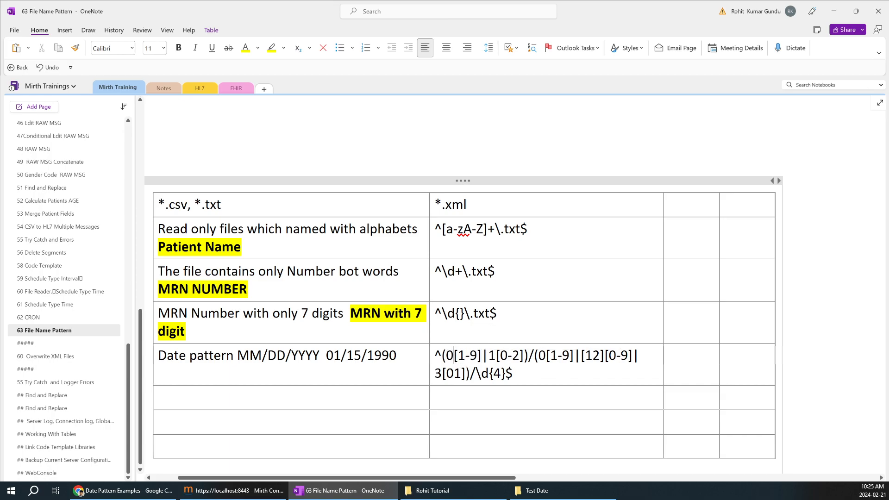
Step: Compare the MM, DD and slash parts of MM/DD/YYYY with their regex pieces
double_click(250, 355)
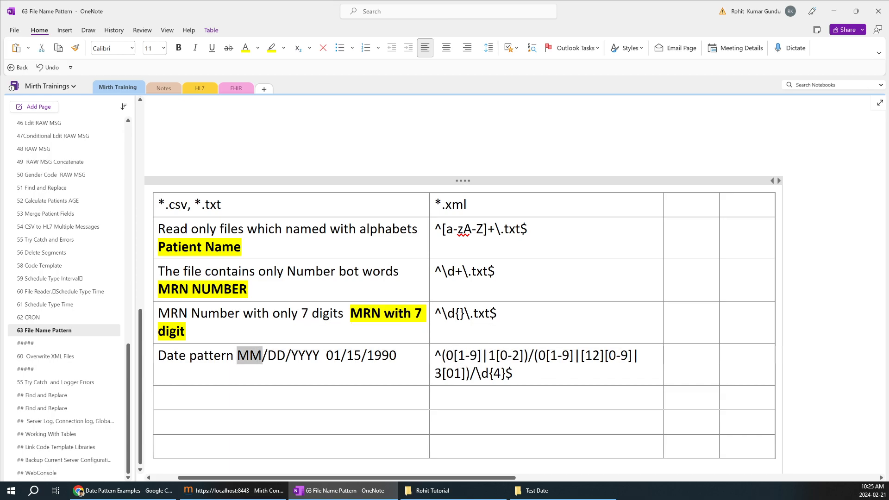
left_click(263, 356)
left_click_drag(488, 355, 524, 356)
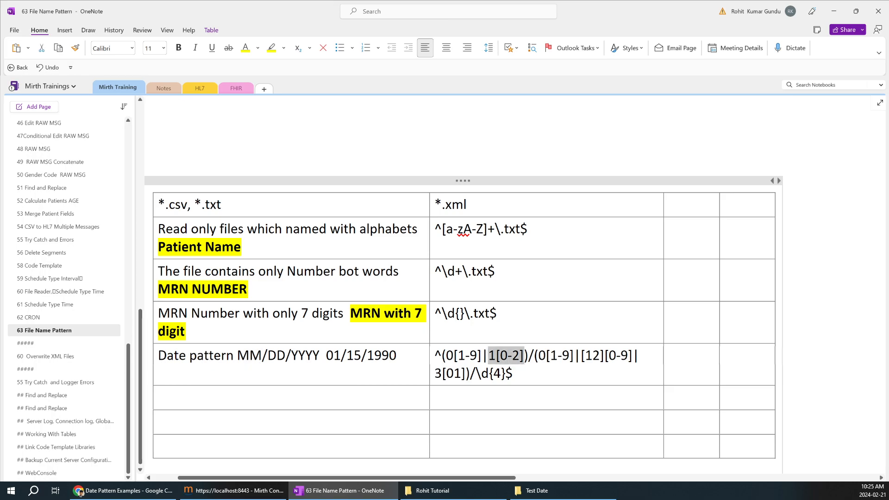
left_click(263, 355)
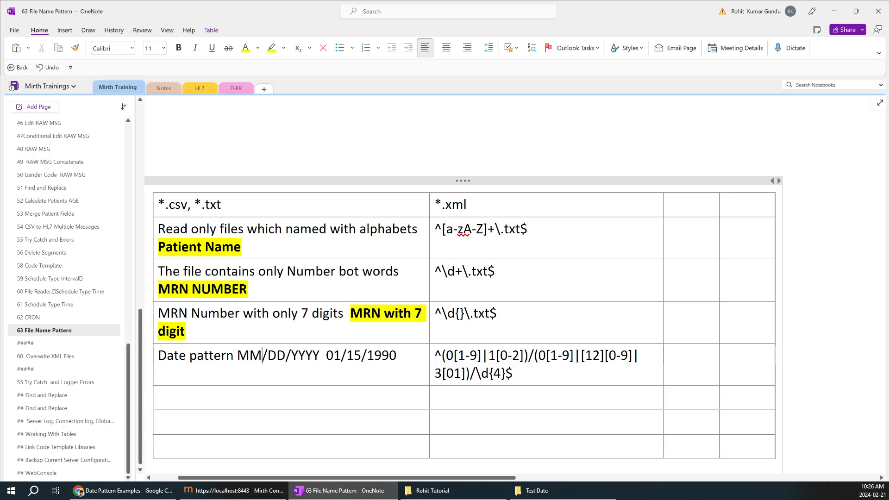
left_click_drag(524, 355, 535, 355)
triple_click(276, 363)
left_click(276, 363)
left_click_drag(276, 363, 268, 363)
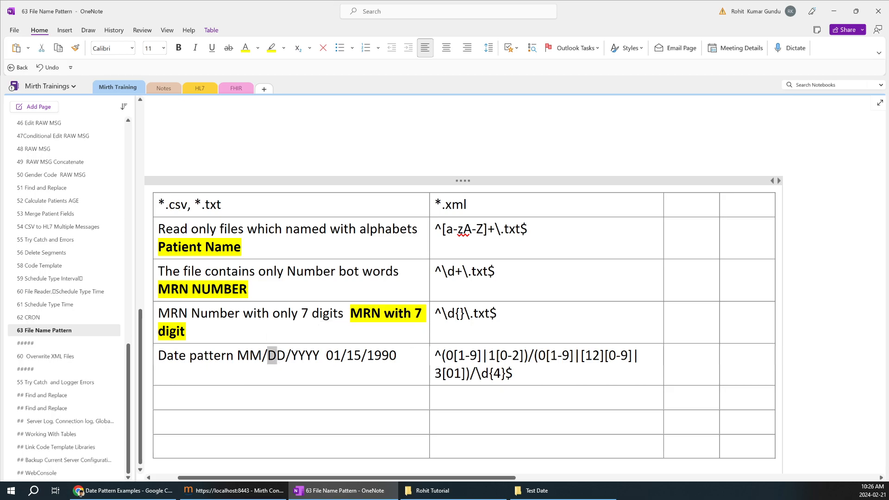
left_click(286, 361)
left_click_drag(285, 360, 291, 360)
Step: Widen the table's first column and select the whole date regex
mouse_move(661, 268)
left_mouse_down()
mouse_move(686, 264)
mouse_move(654, 272)
left_mouse_up()
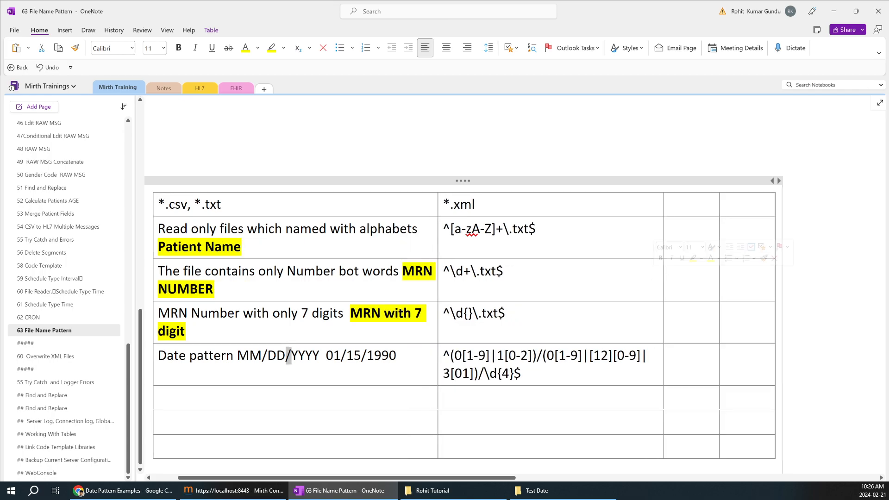
left_click_drag(432, 478, 391, 478)
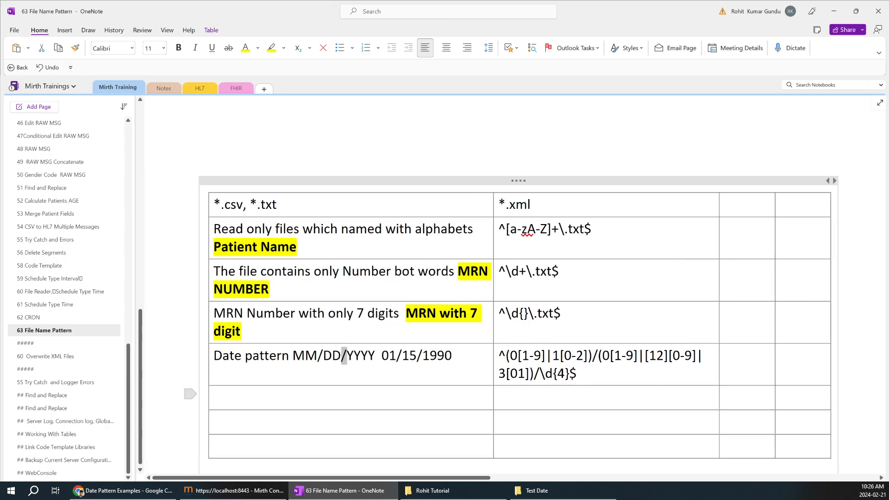
left_click(374, 355)
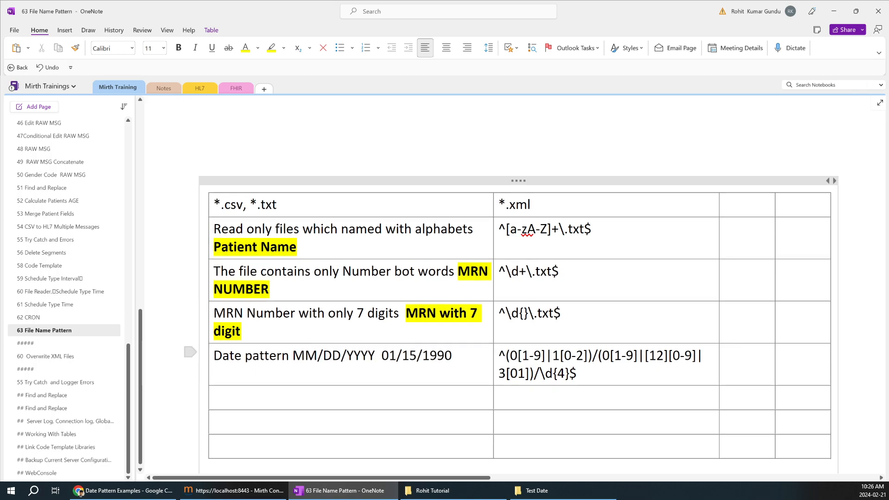
left_click_drag(578, 374, 499, 356)
key("ctrl+c")
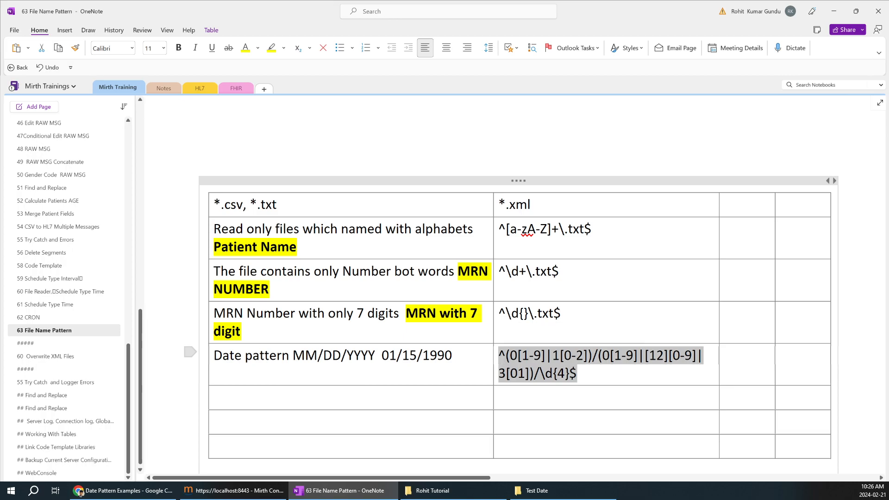
Step: Replace File Picker1's filename filter with the MM/DD/YYYY date regex, save, and deploy the channel
left_click(246, 486)
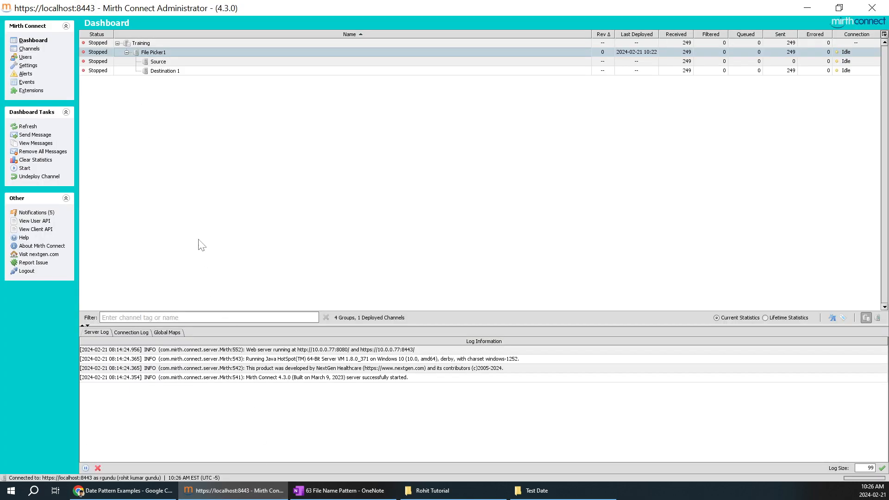
left_click(30, 48)
double_click(186, 79)
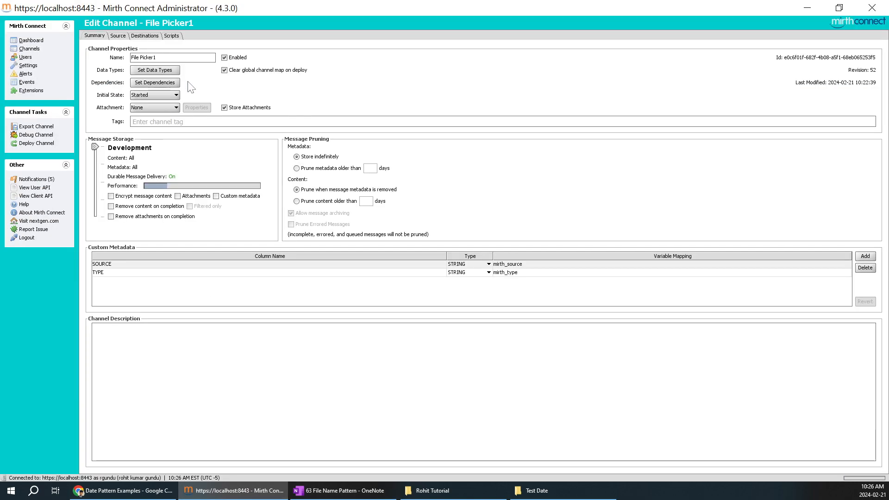
left_click(118, 36)
key("ctrl+a")
key("ctrl+v")
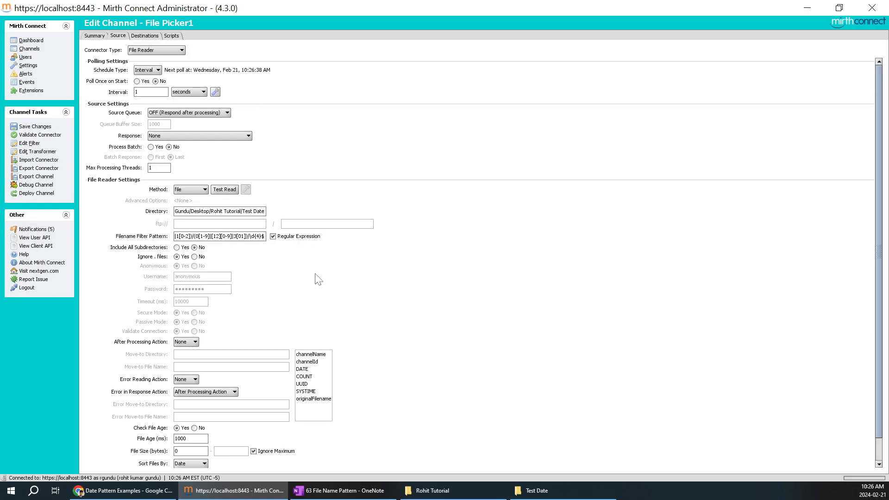
left_click(34, 126)
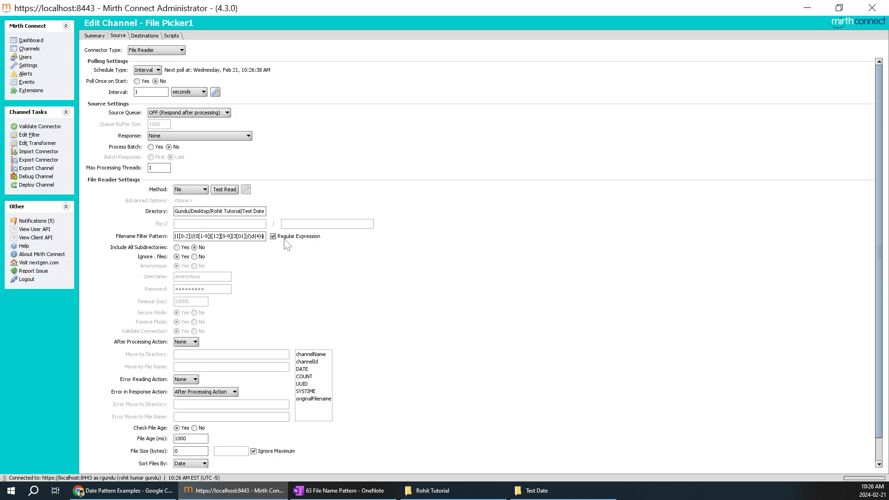
left_click(36, 185)
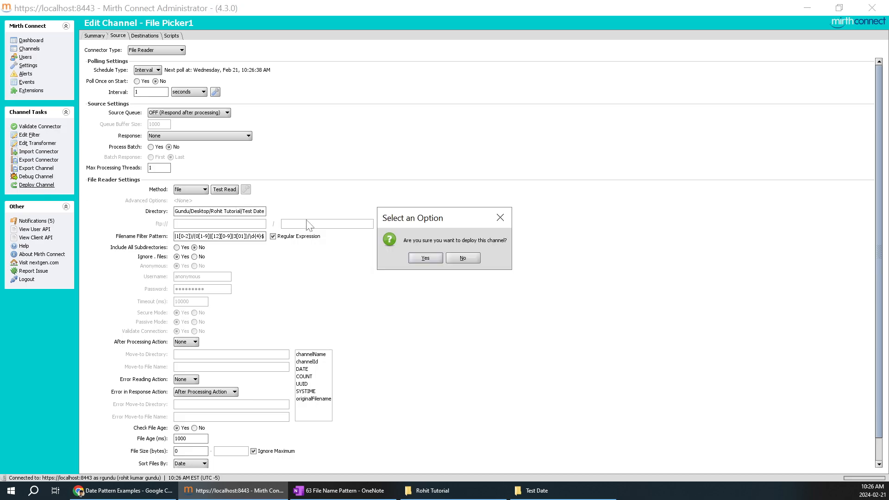
left_click(425, 258)
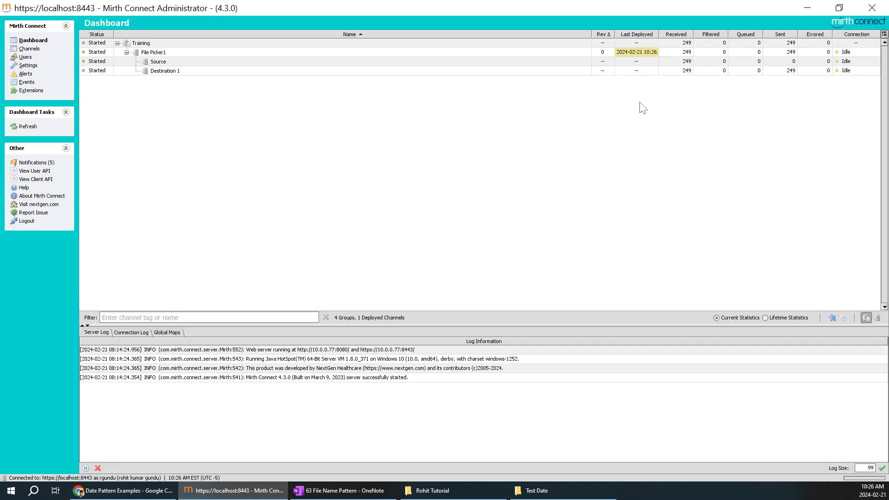
Step: Refresh the Mirth Connect dashboard statistics several times
right_click(546, 117)
left_click(578, 124)
right_click(579, 122)
left_click(593, 128)
right_click(592, 128)
left_click(614, 136)
right_click(611, 132)
left_click(620, 139)
Step: Rename 1234567.txt in the Test Date folder to 03.txt
left_click(556, 489)
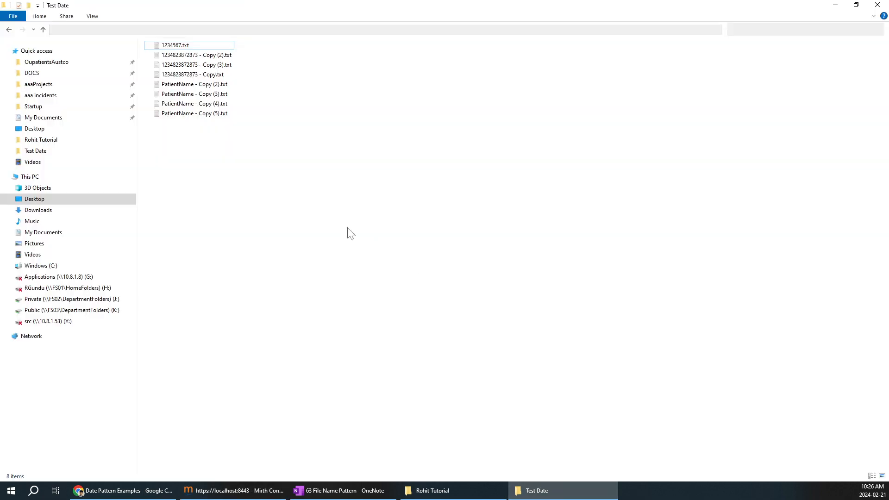
right_click(180, 45)
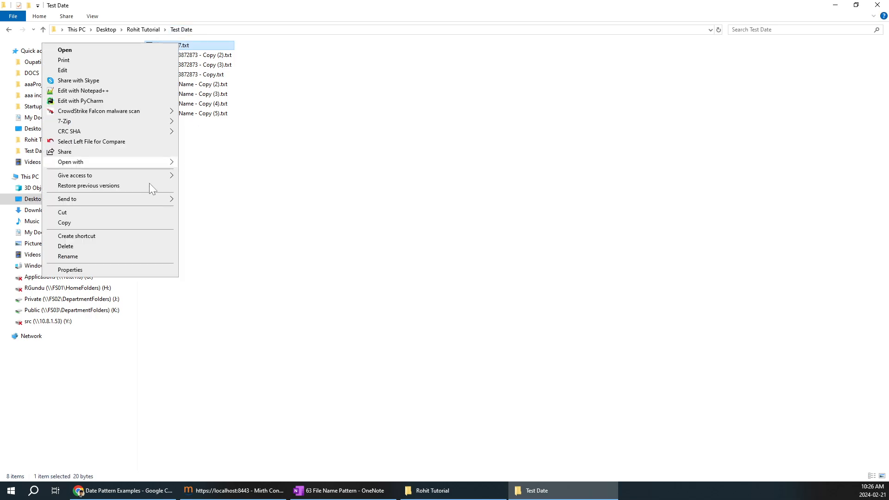
left_click(99, 252)
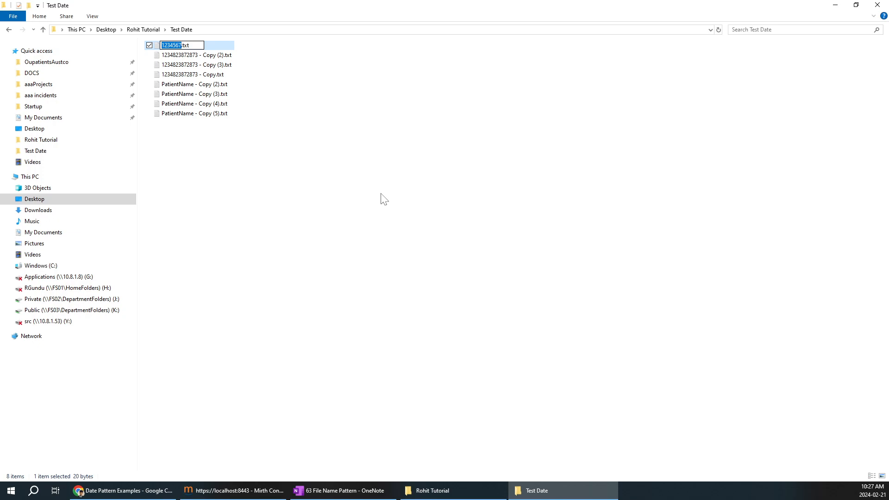
type("03,")
key("BackSpace")
key("slash")
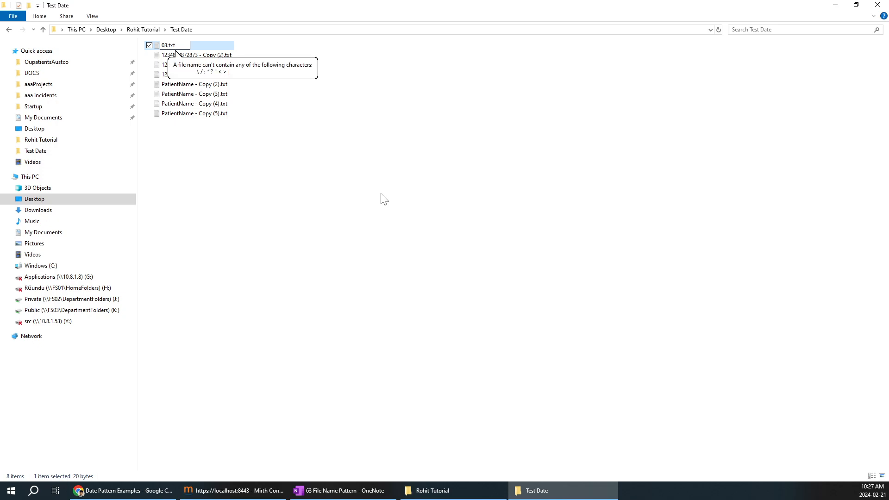
left_click(315, 166)
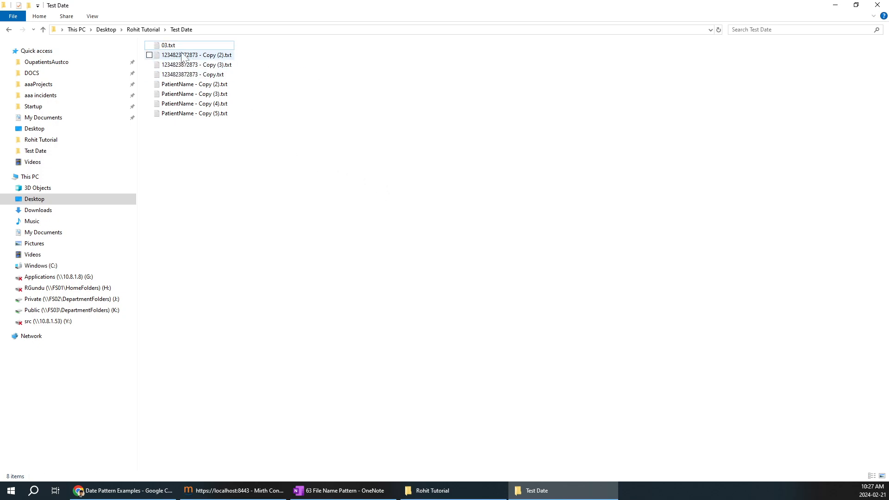
Step: Rename 03.txt to 03-21-2024.txt, dropping the invalid slash, and refresh the folder
right_click(180, 50)
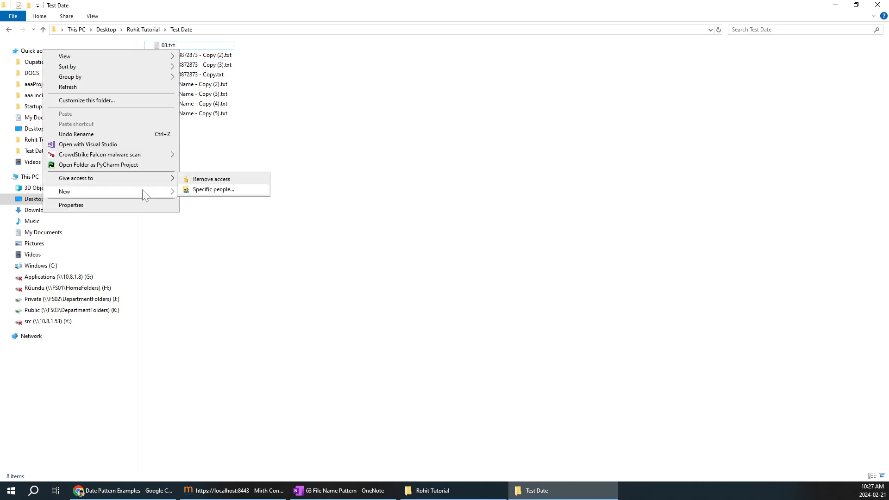
left_click(291, 129)
right_click(150, 48)
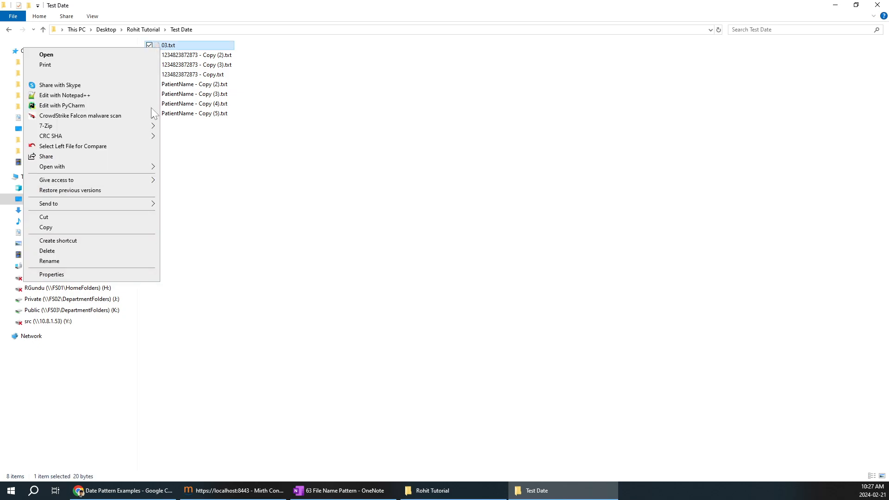
left_click(70, 262)
type("03/")
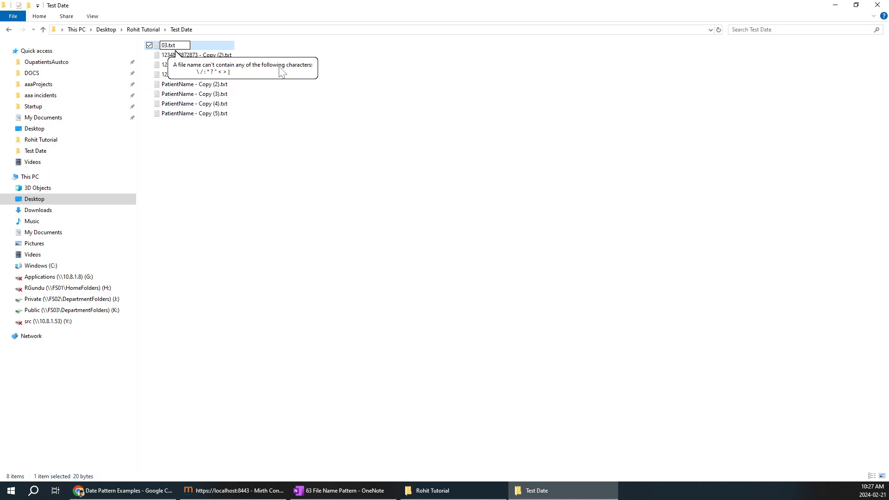
left_click(266, 148)
right_click(159, 45)
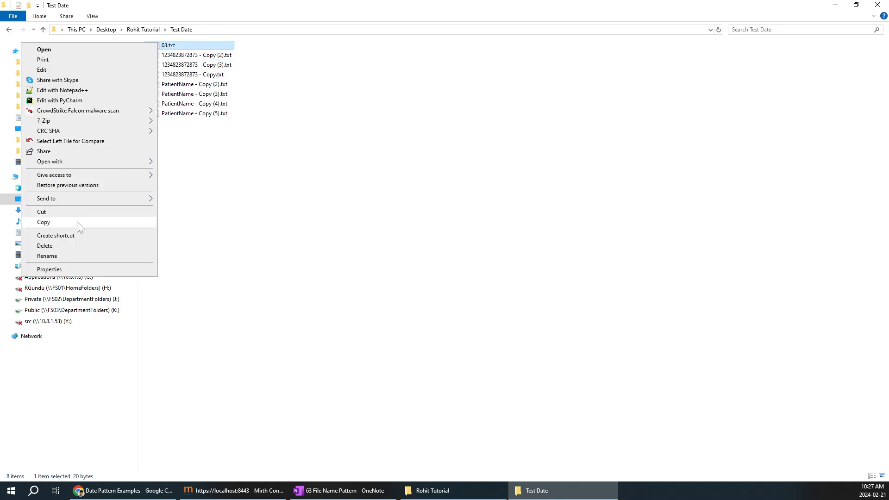
left_click(46, 256)
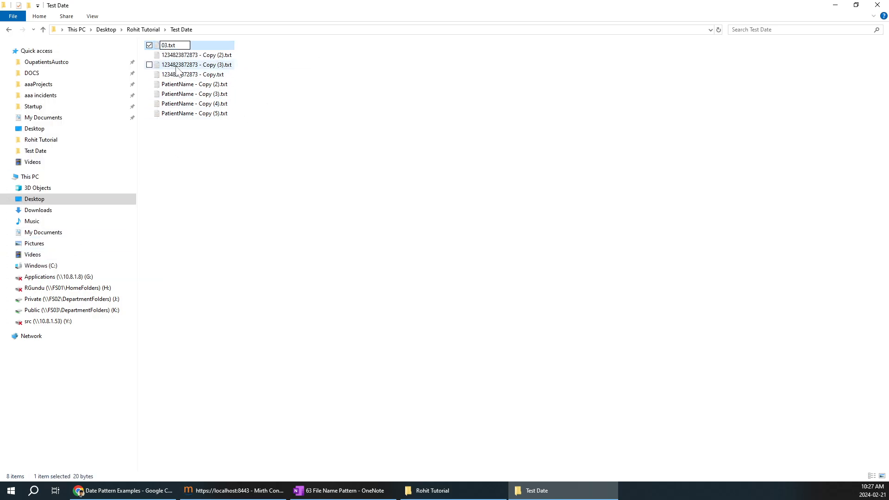
type("-21-2024")
left_click(302, 230)
right_click(341, 108)
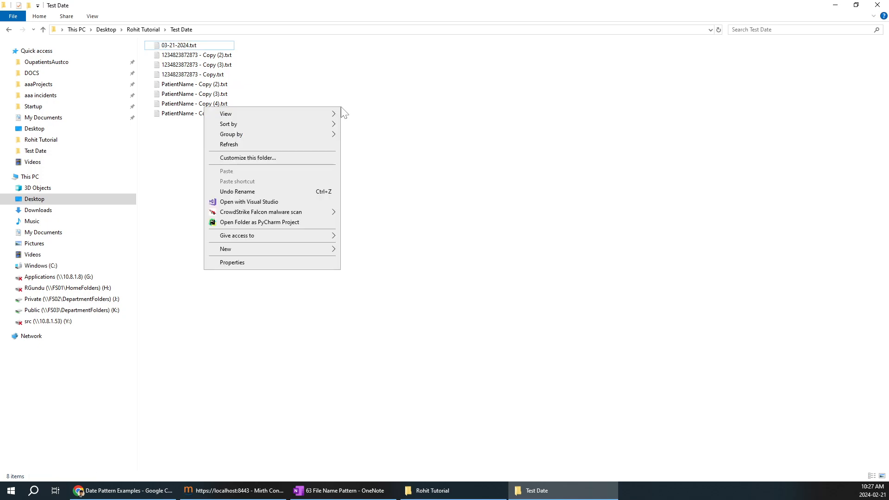
left_click(267, 145)
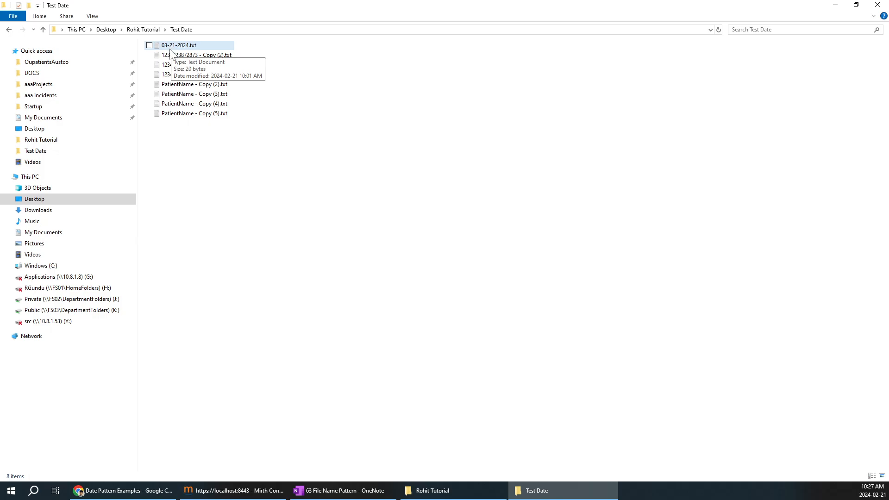
Step: Refresh the Mirth dashboard and open File Picker1's source connector settings
left_click(225, 490)
right_click(523, 154)
left_click(528, 160)
right_click(581, 107)
left_click(593, 115)
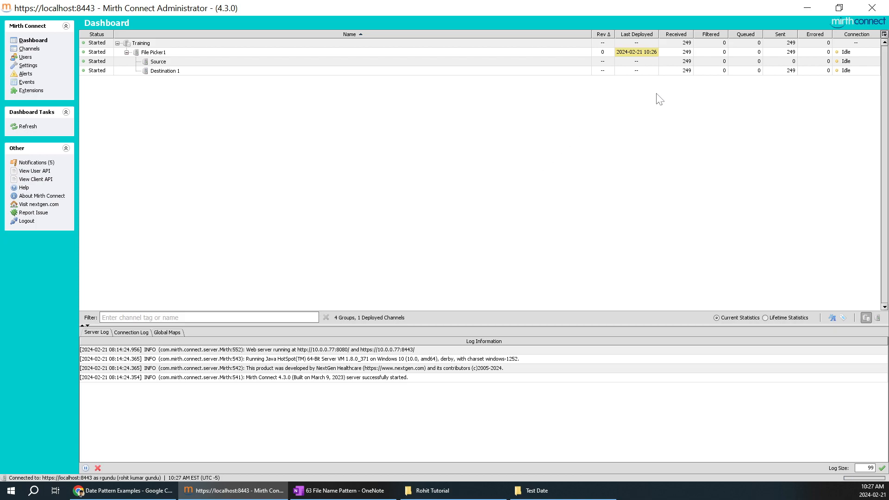
left_click(34, 49)
double_click(190, 81)
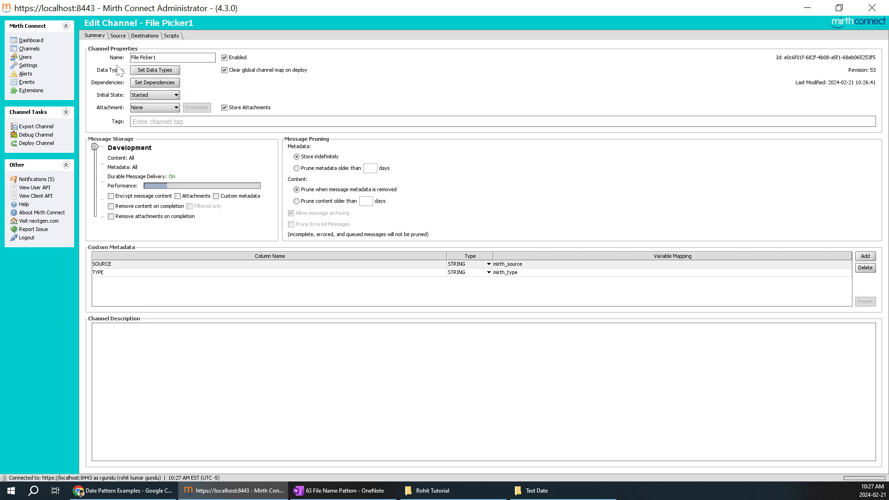
left_click(120, 37)
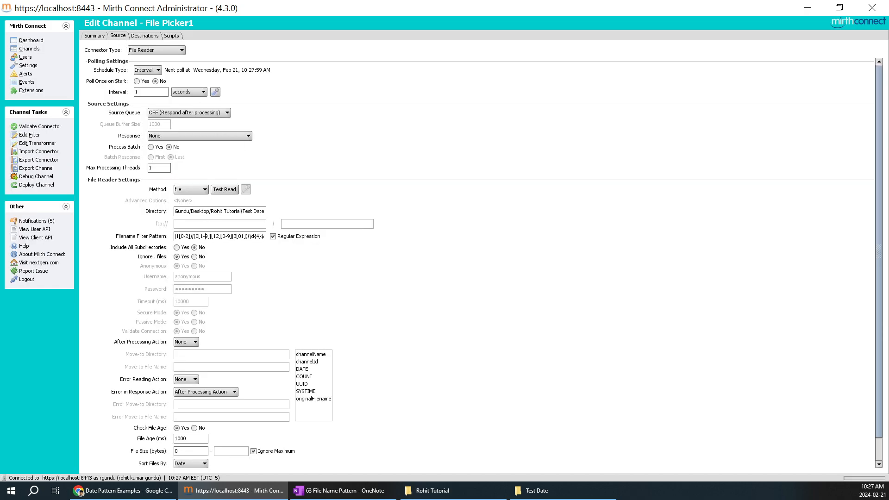
Step: In OneNote, replace the date regex's two slashes with hyphens and copy the regex
left_click(345, 490)
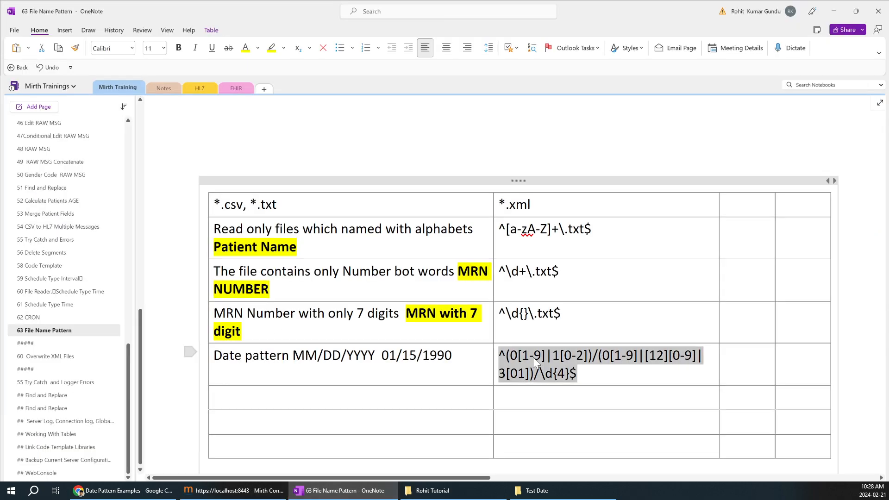
left_click(602, 363)
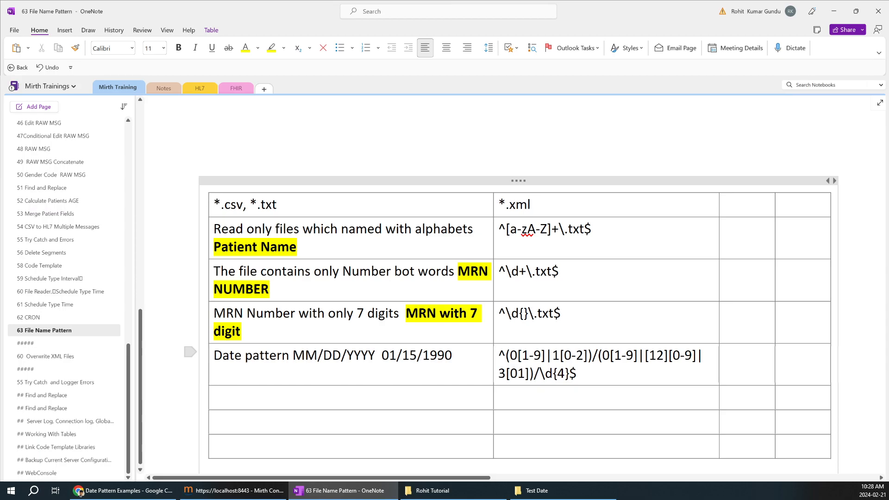
key("BackSpace")
type("-")
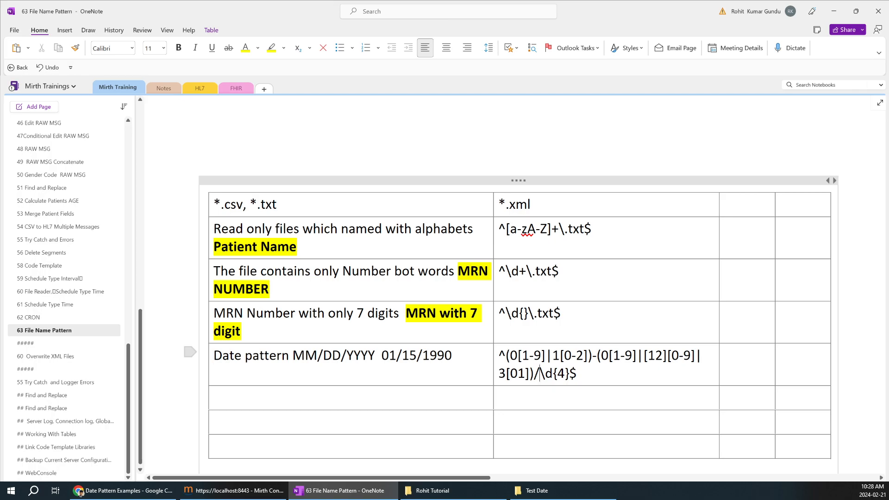
key("BackSpace")
type("-")
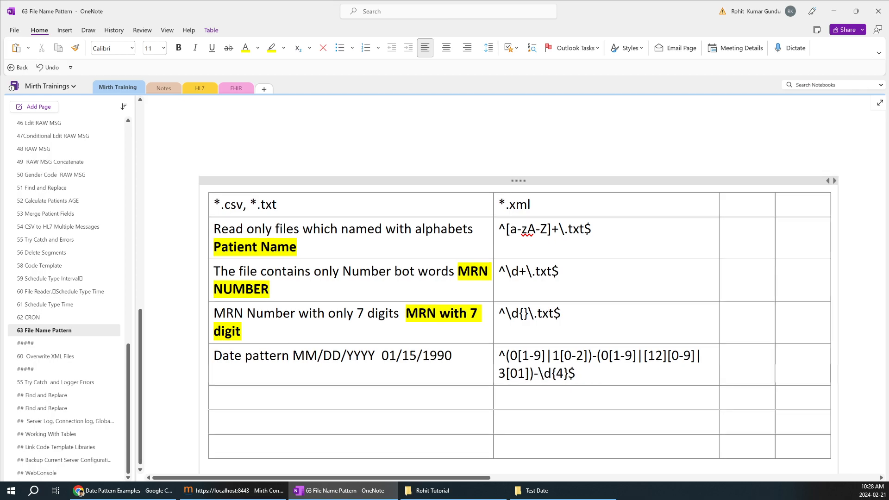
left_click_drag(577, 374, 502, 364)
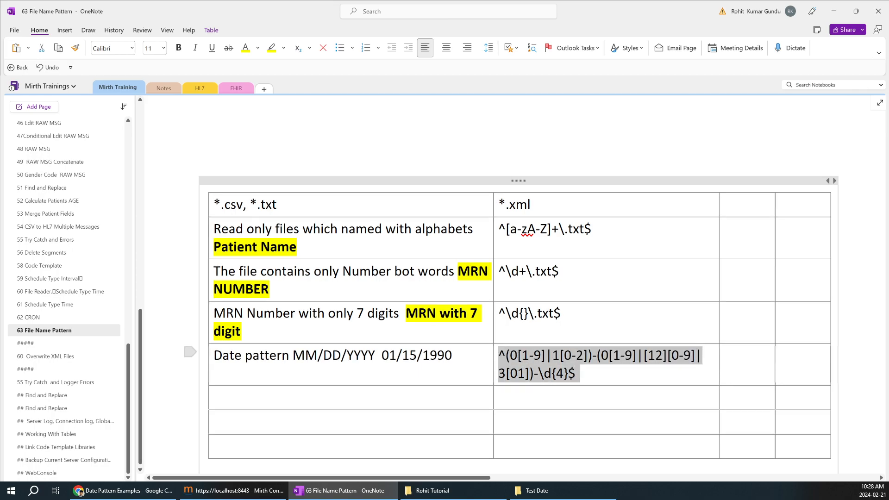
key("ctrl+c")
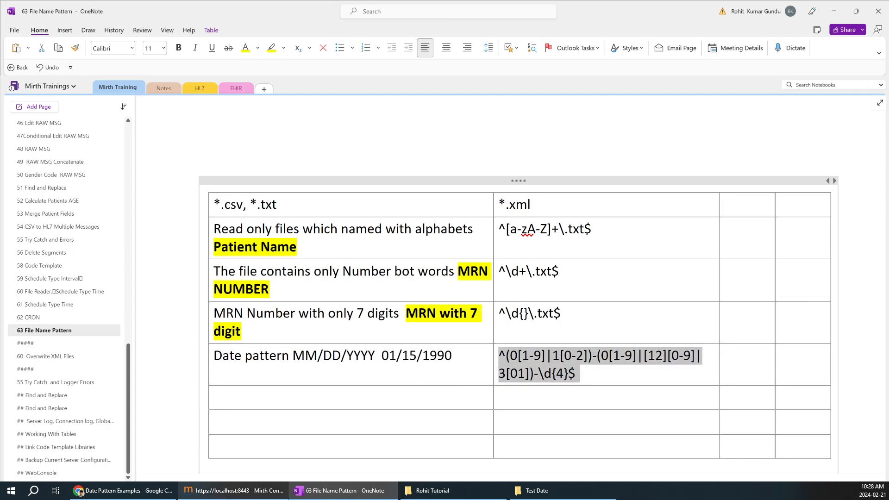
left_click(233, 490)
Step: Paste the hyphenated date regex into Filename Filter Pattern, save, and deploy File Picker1
left_click(224, 236)
key("ctrl+a")
key("ctrl+v")
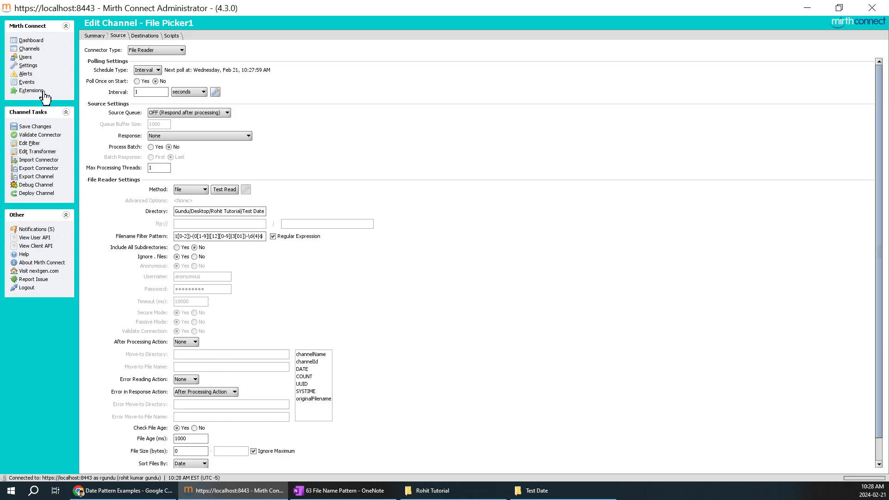
left_click(42, 127)
left_click(42, 185)
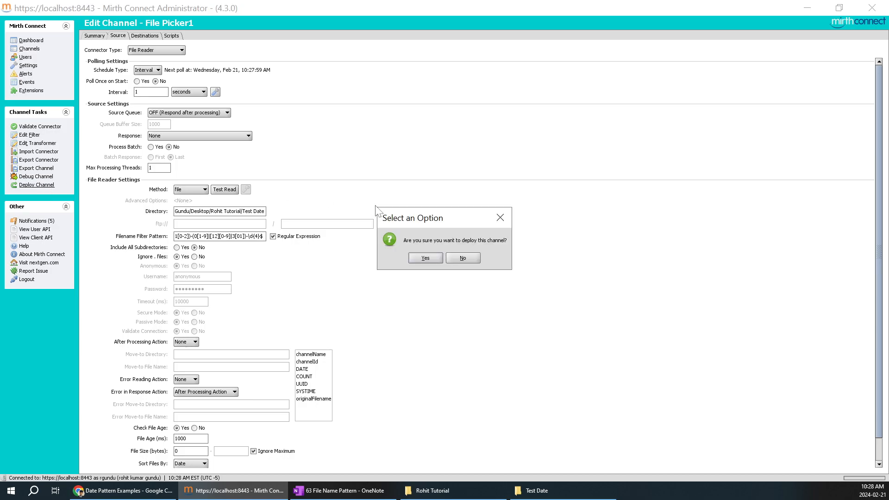
left_click(424, 258)
Step: Refresh the dashboard and expand File Picker1 to show its source and destination
right_click(409, 119)
left_click(424, 123)
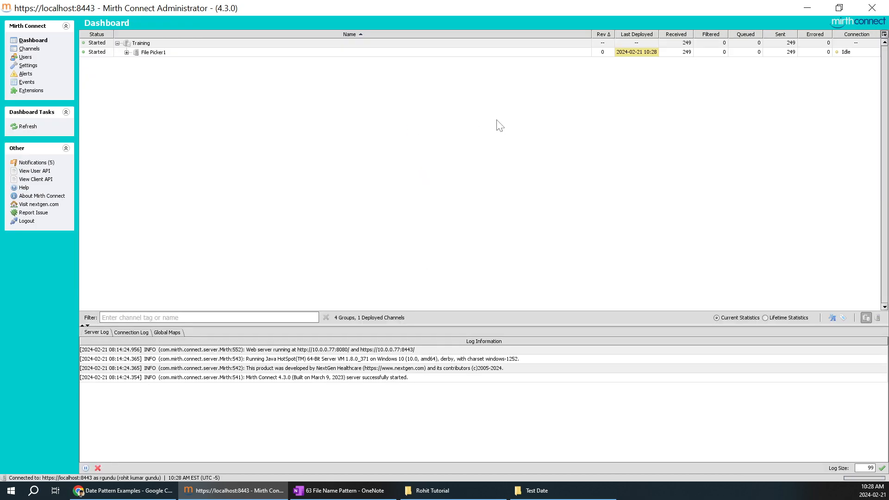
left_click(126, 53)
left_click(533, 493)
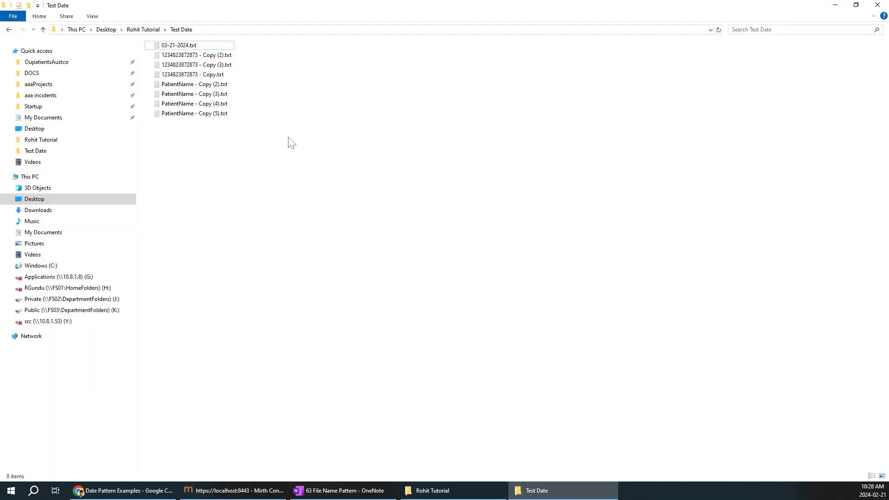
left_click(548, 494)
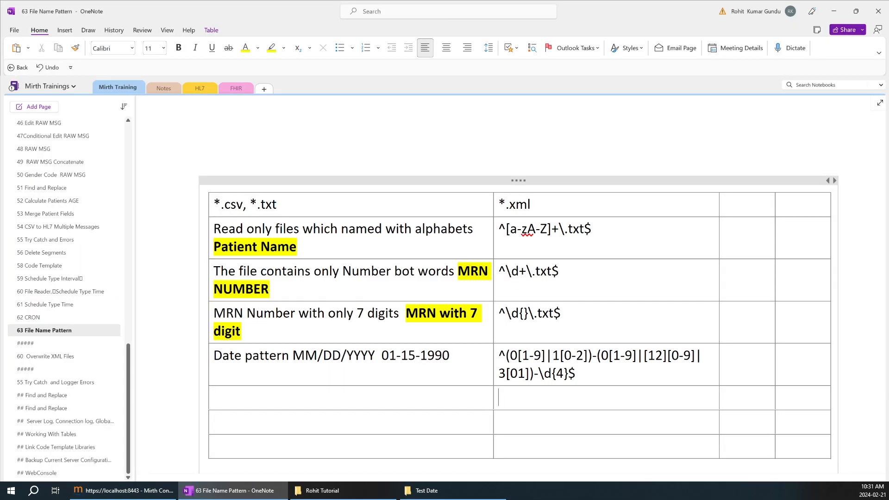
Step: Paste ^\d{2}[-/]\d{2}[-/]\d{4}\.txt$ into the empty cell and compare it with the older date regex
key("ctrl+v")
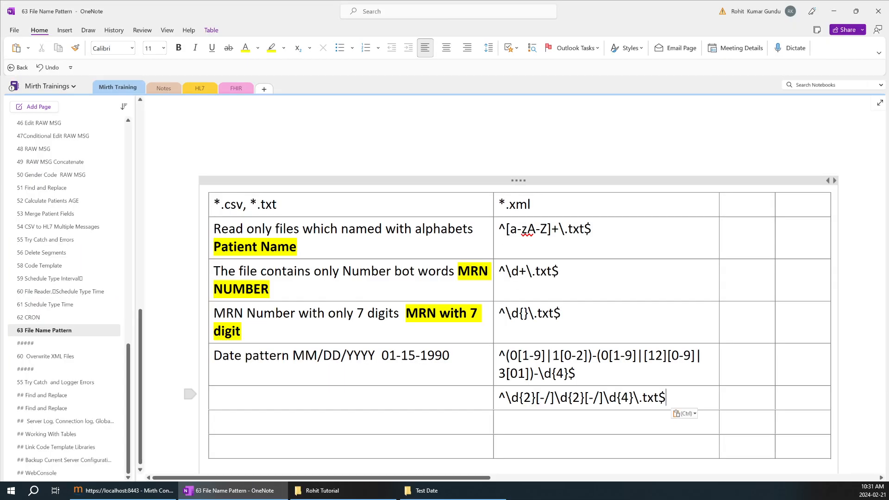
left_click_drag(666, 398, 486, 397)
left_click(486, 397)
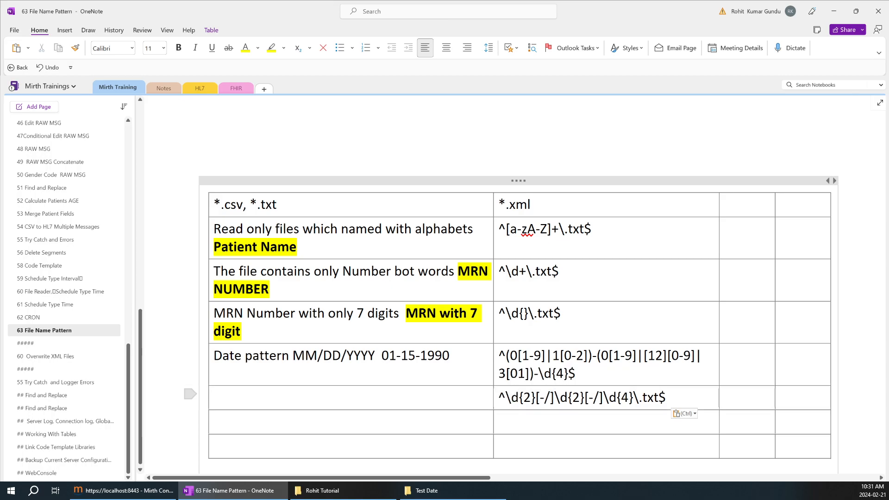
double_click(563, 397)
double_click(637, 397)
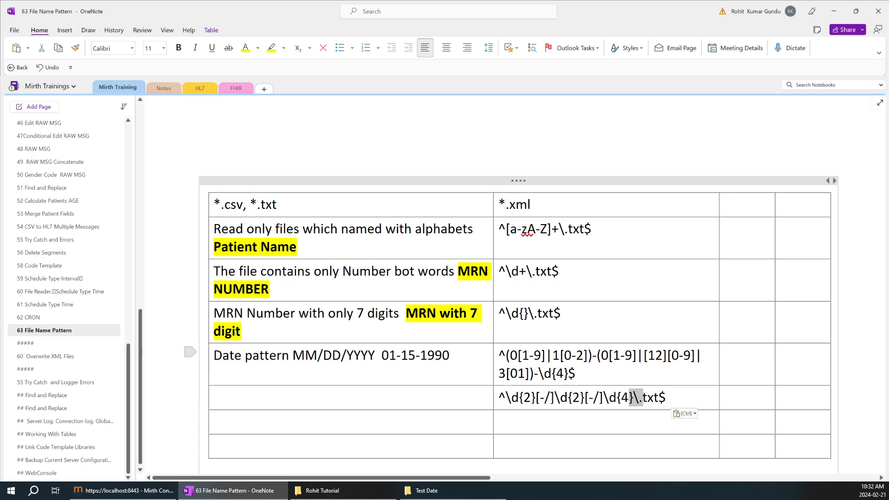
left_click_drag(382, 356, 452, 355)
left_click(432, 355)
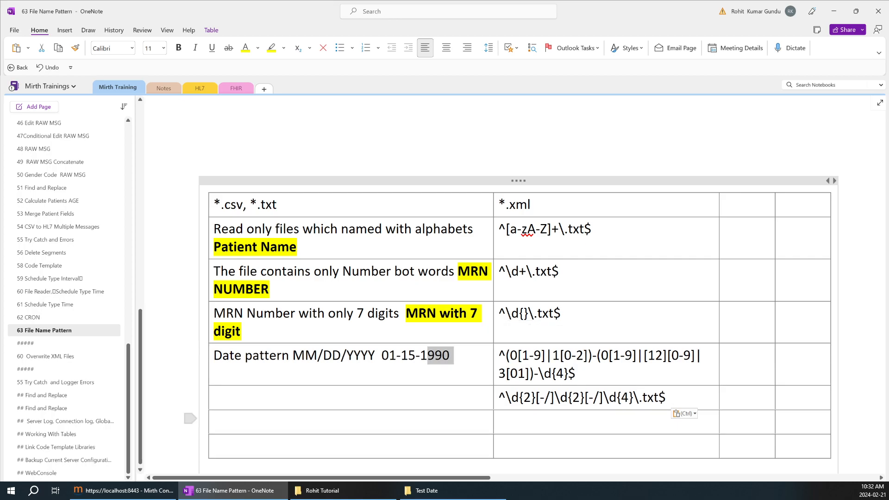
left_click_drag(577, 373, 509, 356)
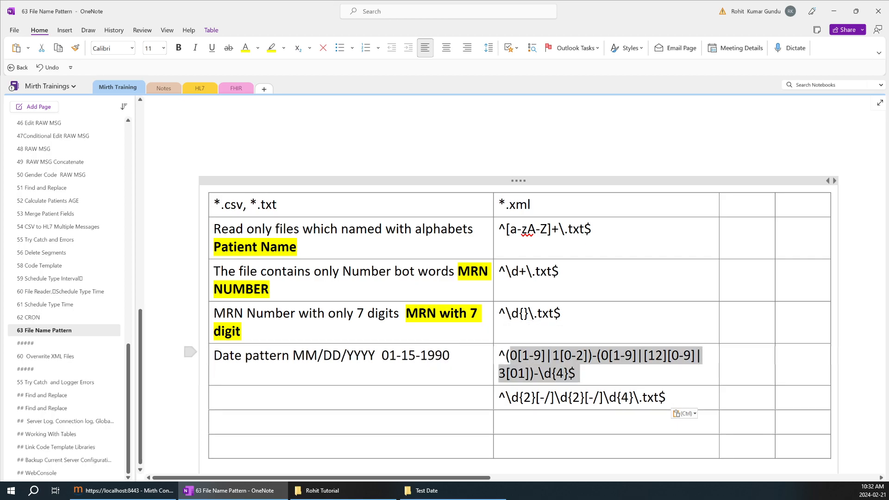
left_click(500, 397)
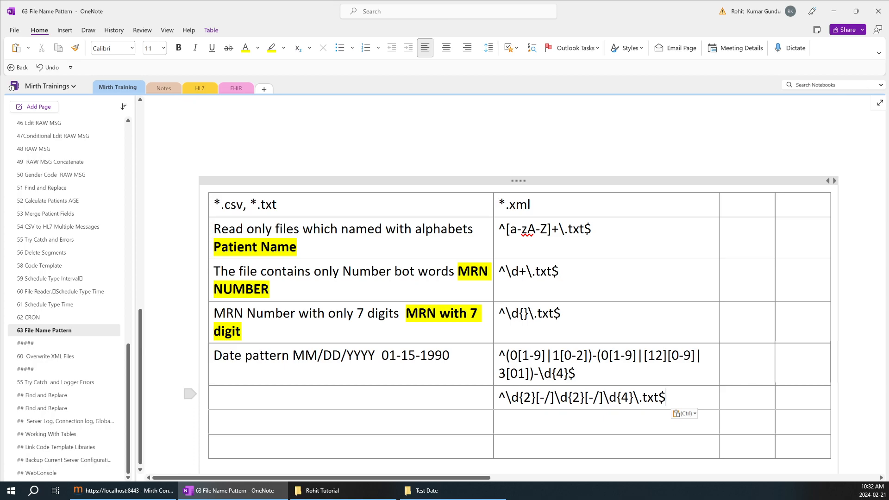
left_click_drag(499, 397, 669, 397)
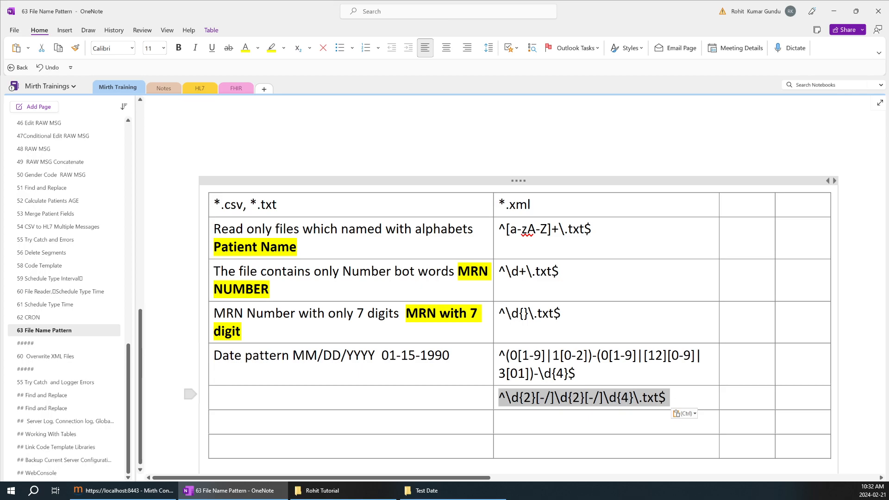
Step: Check the regex's .txt ending, then reselect the whole new regex for copying
scroll(650, 388, "up", 5)
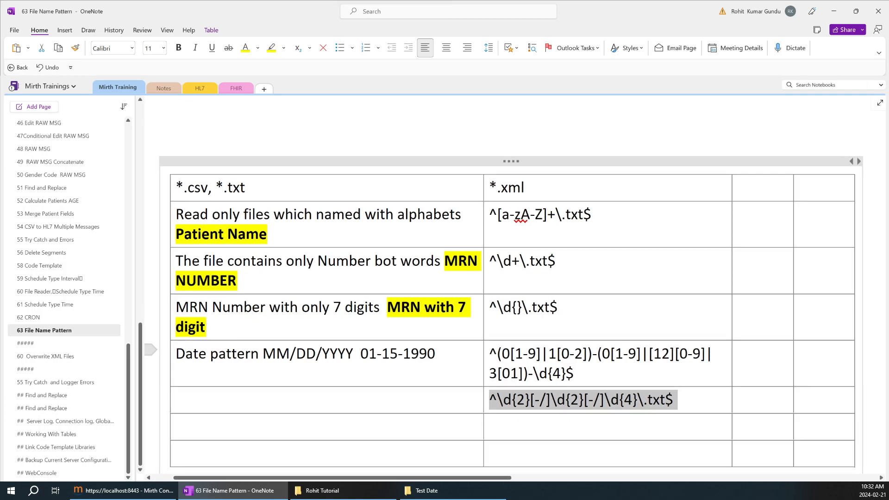
scroll(653, 393, "up", 1)
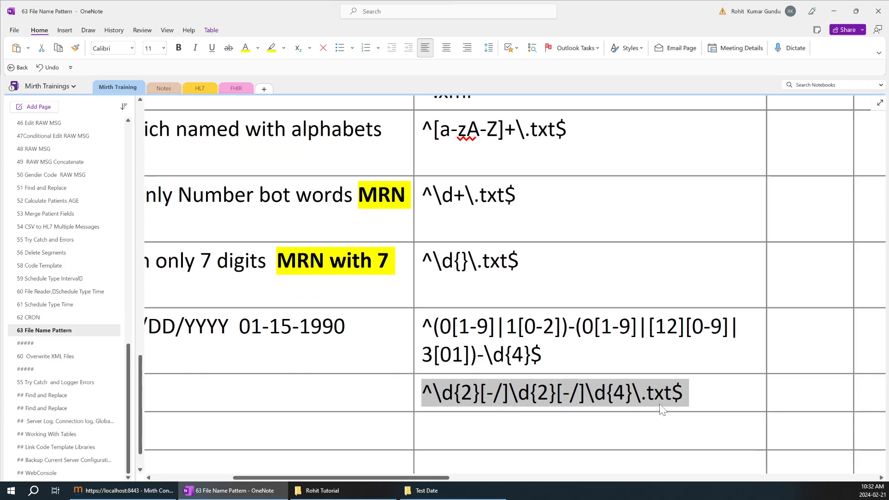
left_click(662, 409)
left_click_drag(641, 393, 688, 392)
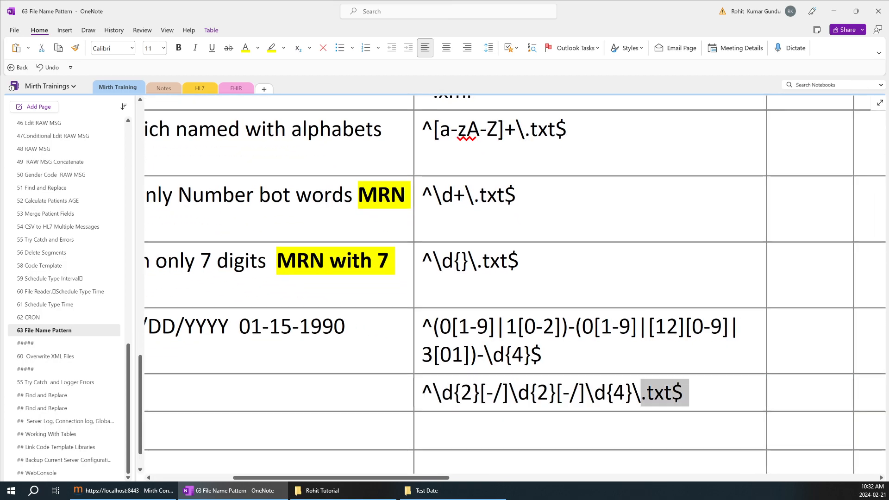
left_click(687, 393)
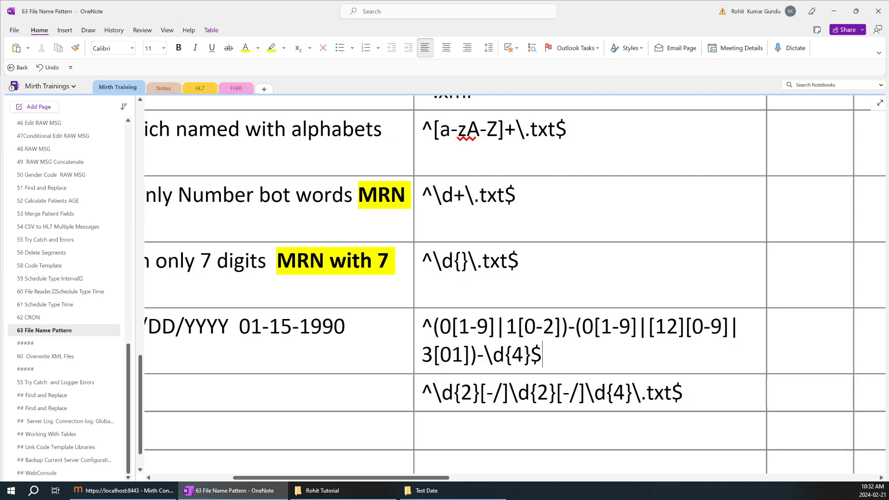
left_click_drag(641, 392, 664, 393)
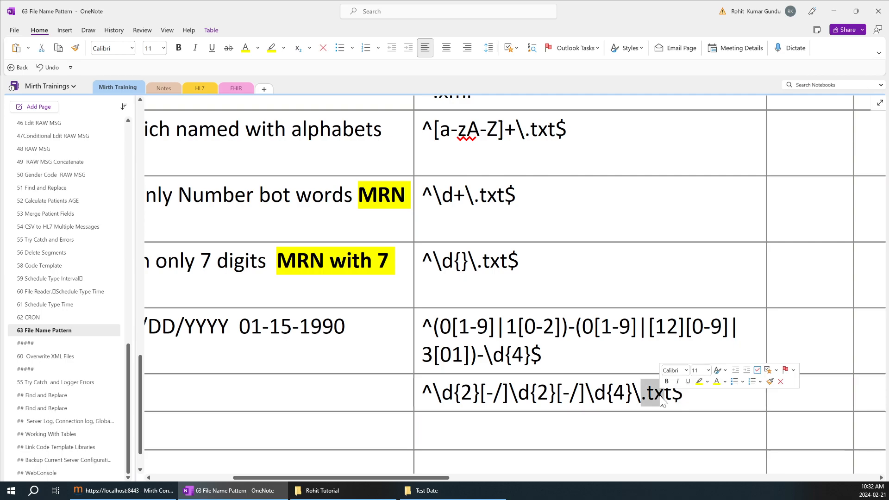
left_click(439, 491)
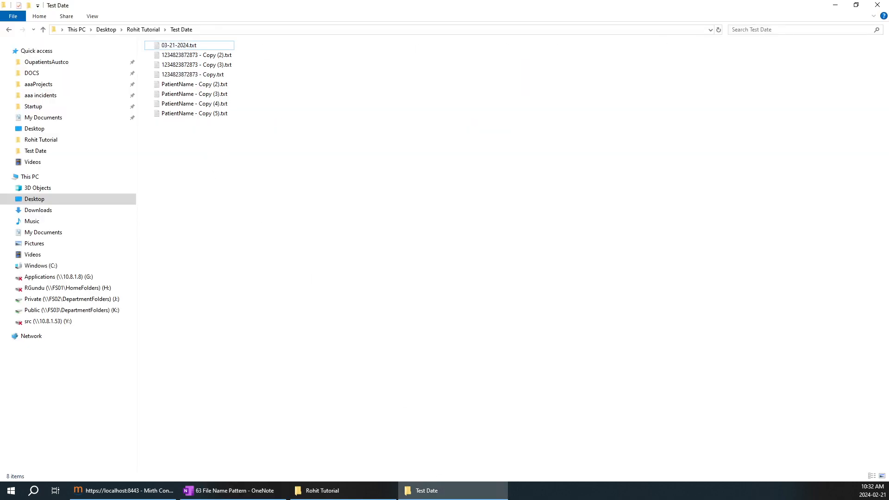
left_click(835, 6)
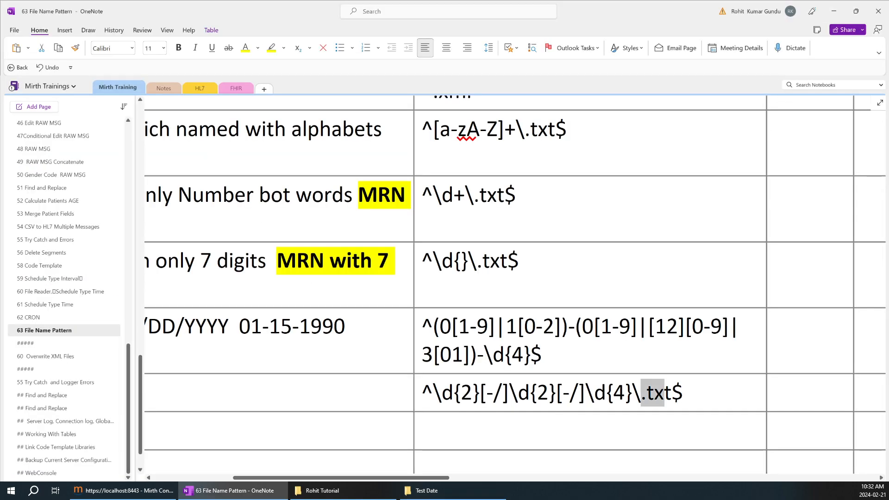
left_click(682, 393)
scroll(559, 387, "down", 1)
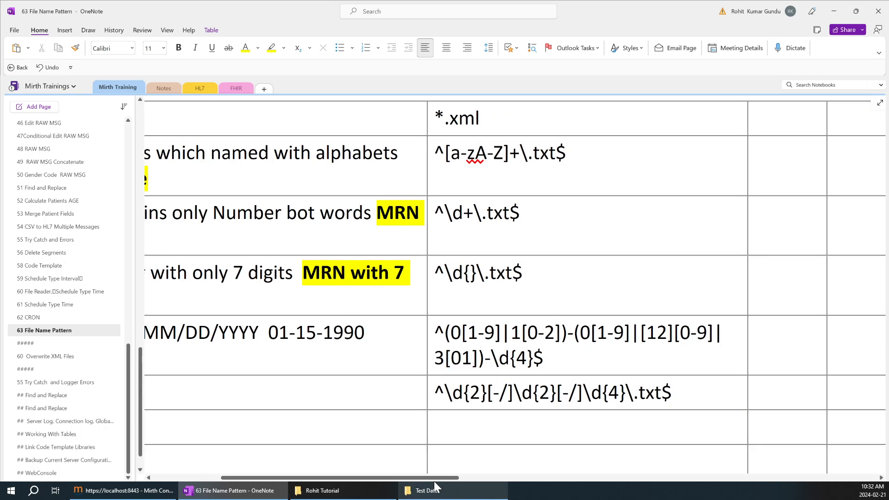
left_click_drag(429, 477, 377, 477)
scroll(701, 359, "down", 1)
left_click_drag(806, 389, 598, 389)
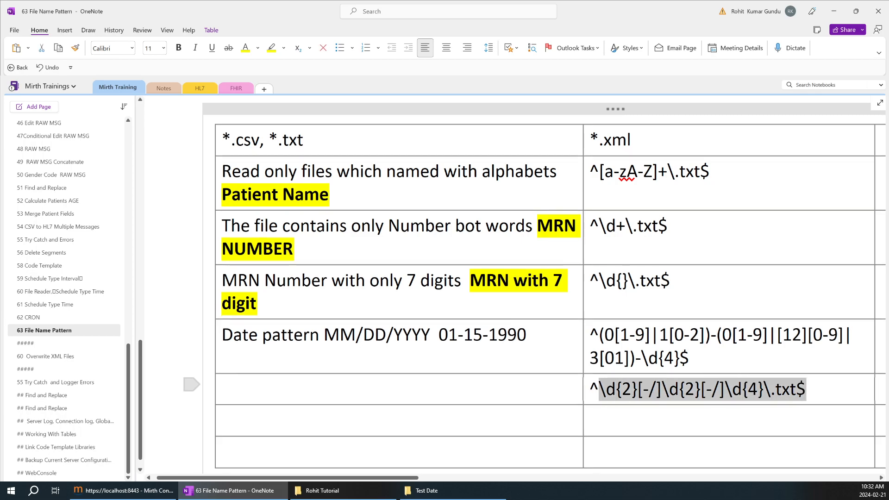
left_click_drag(820, 391, 141, 456)
key("ctrl+c")
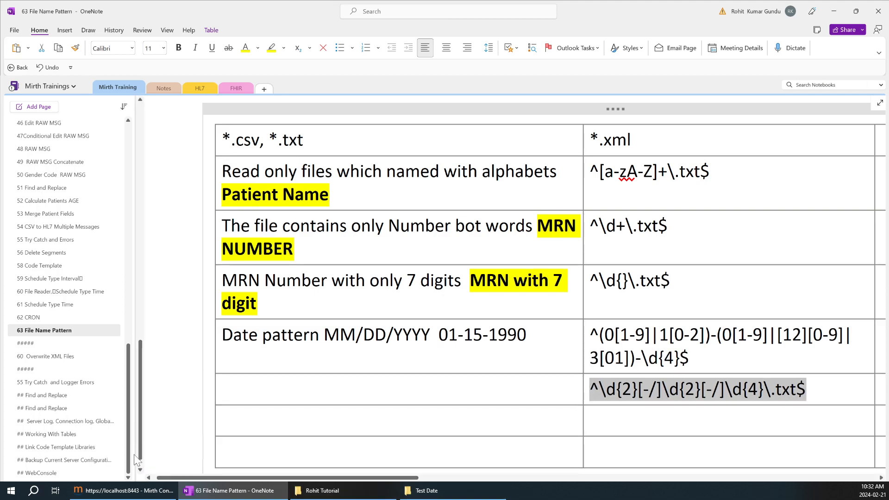
Step: Set File Picker1's filename filter to ^\d{2}[-/]\d{2}[-/]\d{4}\.txt$, save, and deploy
left_click(123, 490)
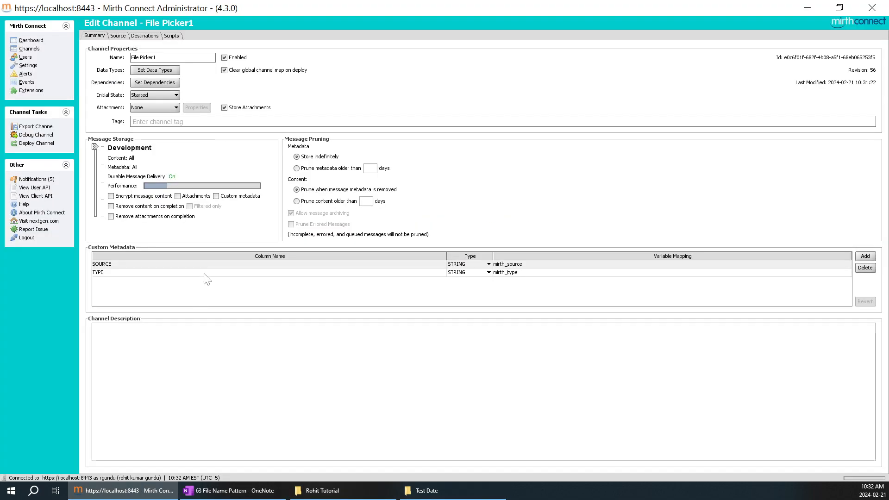
left_click(117, 37)
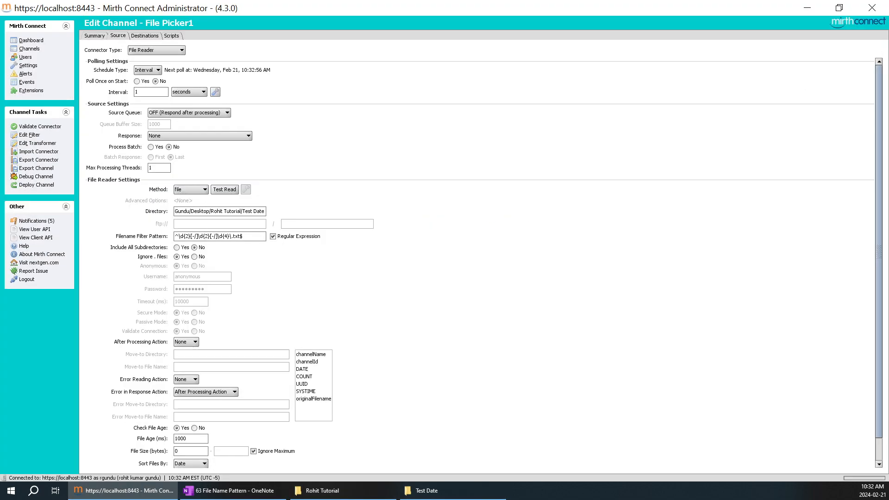
key("ctrl+a")
key("ctrl+v")
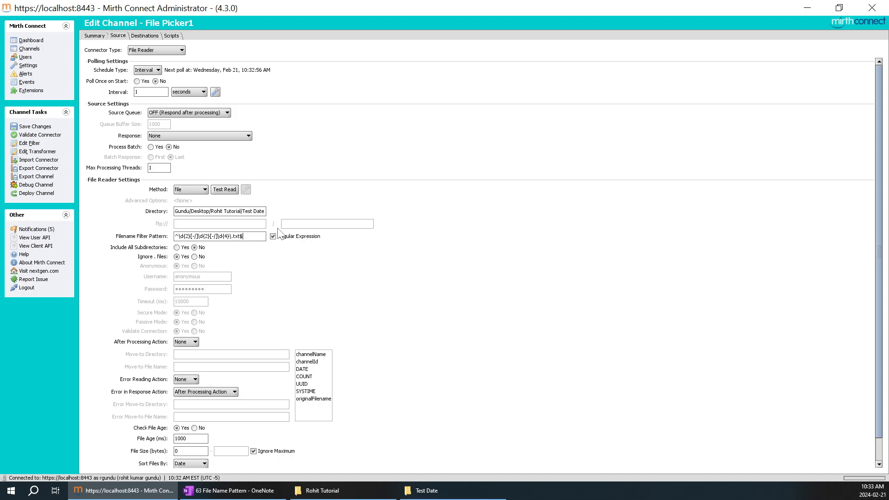
left_click(34, 126)
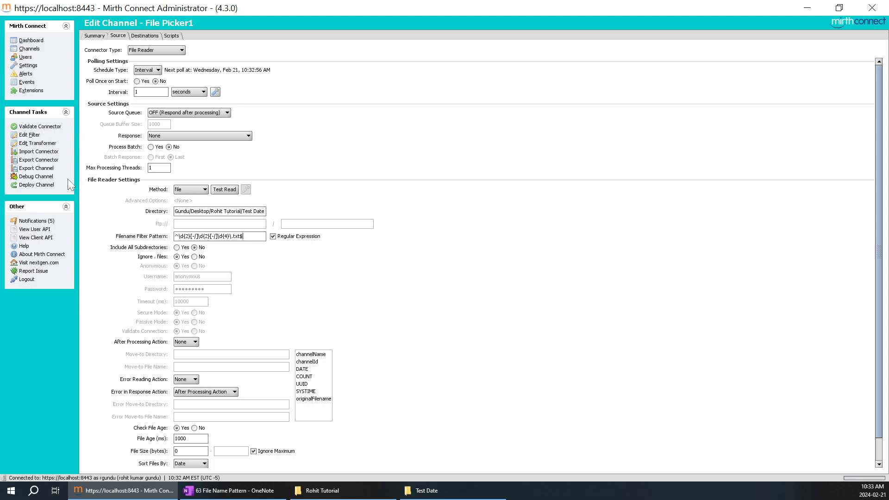
left_click(46, 186)
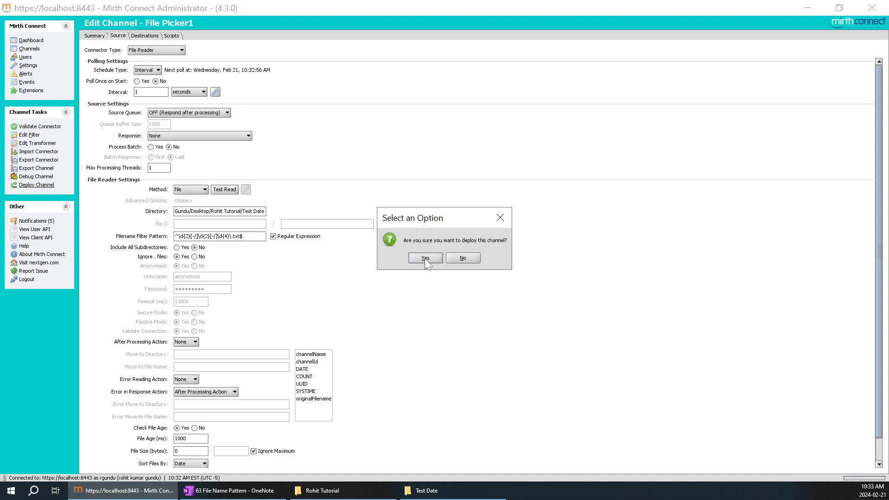
left_click(424, 258)
Step: Refresh the dashboard message counts repeatedly to confirm nothing is left queued
right_click(445, 143)
left_click(463, 149)
right_click(503, 124)
left_click(527, 131)
left_click(684, 72)
right_click(670, 88)
left_click(657, 104)
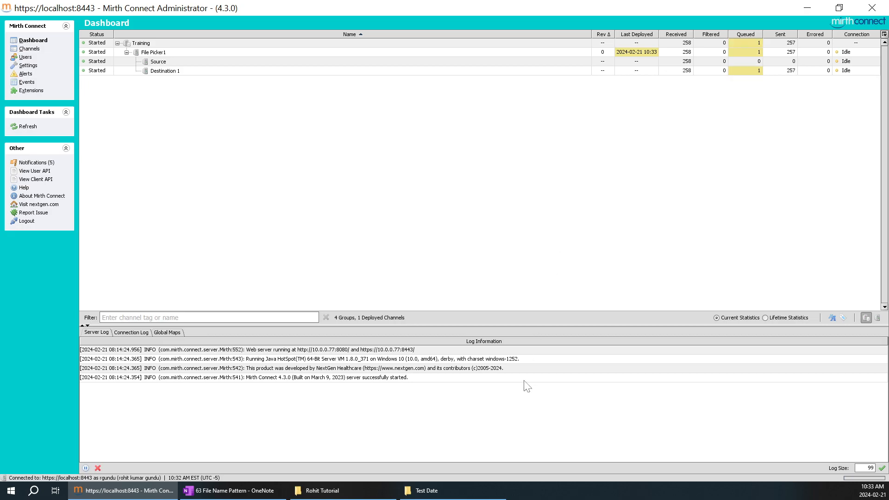
right_click(552, 216)
left_click(570, 221)
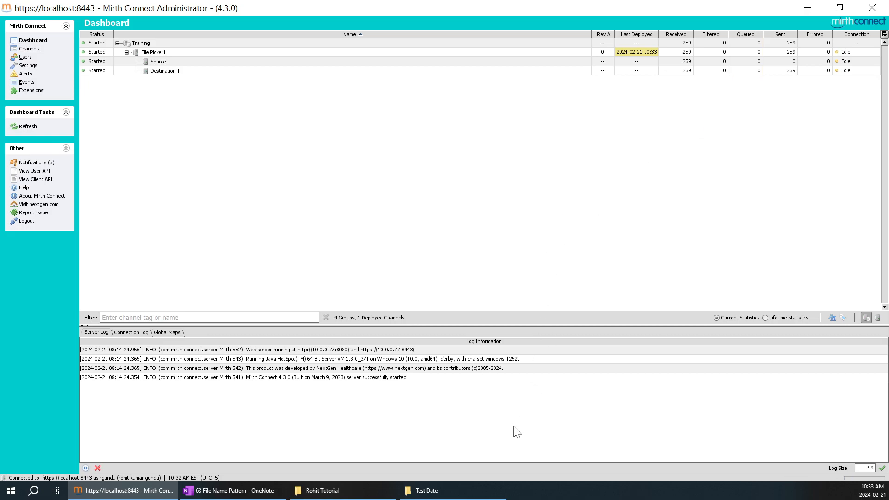
left_click(456, 494)
Step: Rename 03-21-2024.txt to 21-2024.txt by deleting the leading 03-
left_click(194, 46)
right_click(193, 47)
left_click(107, 260)
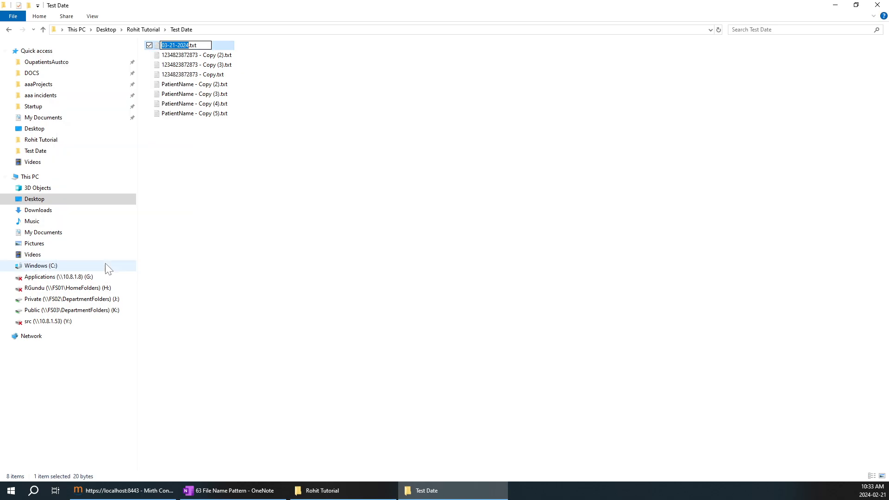
key("Home")
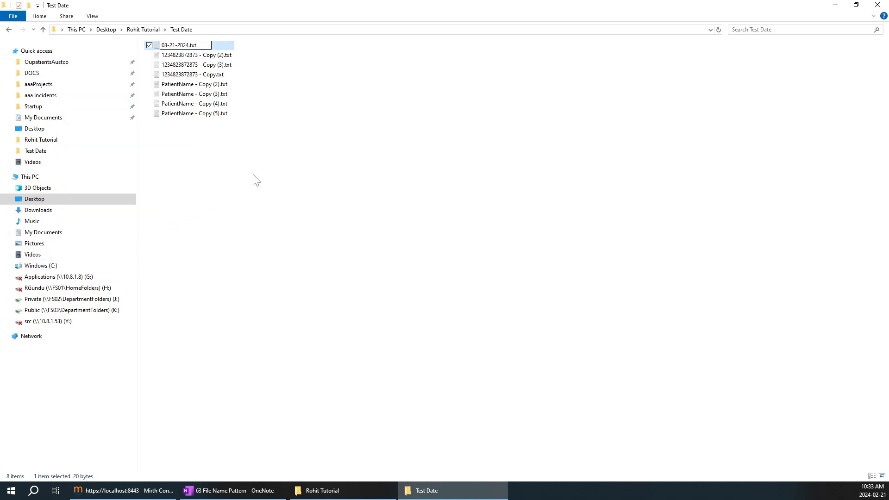
key("BackSpace")
key("BackSpace")
key("BackSpace")
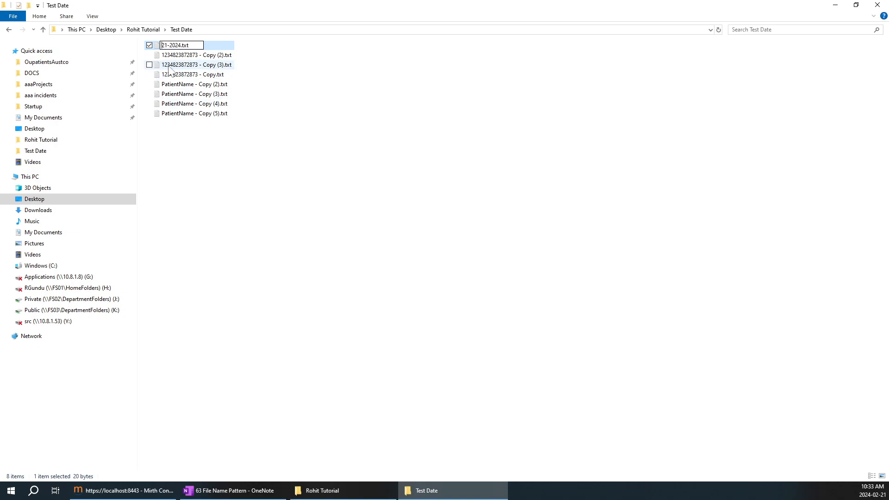
left_click(412, 206)
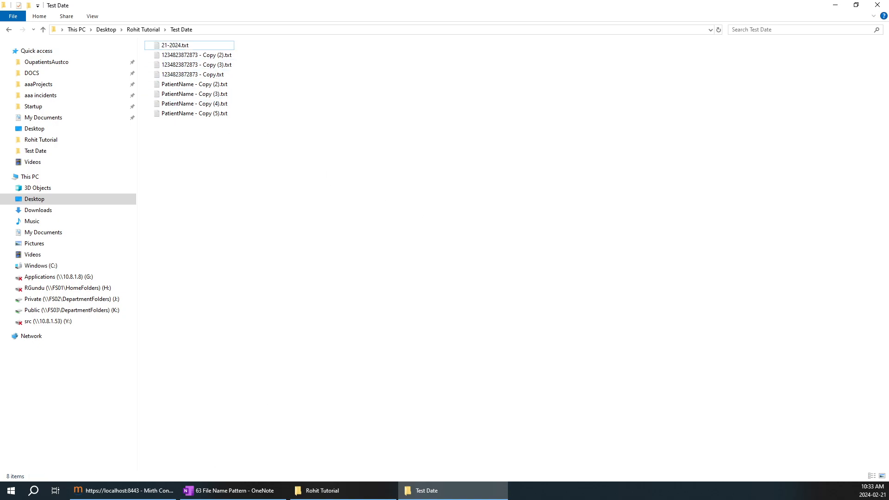
Step: Refresh the Mirth Connect dashboard statistics for File Picker1
left_click(165, 489)
right_click(561, 153)
left_click(570, 158)
left_click(694, 71)
right_click(666, 90)
left_click(686, 91)
Step: Review the sample date and regex parts in OneNote, keeping the date regex in its cell
left_click(259, 482)
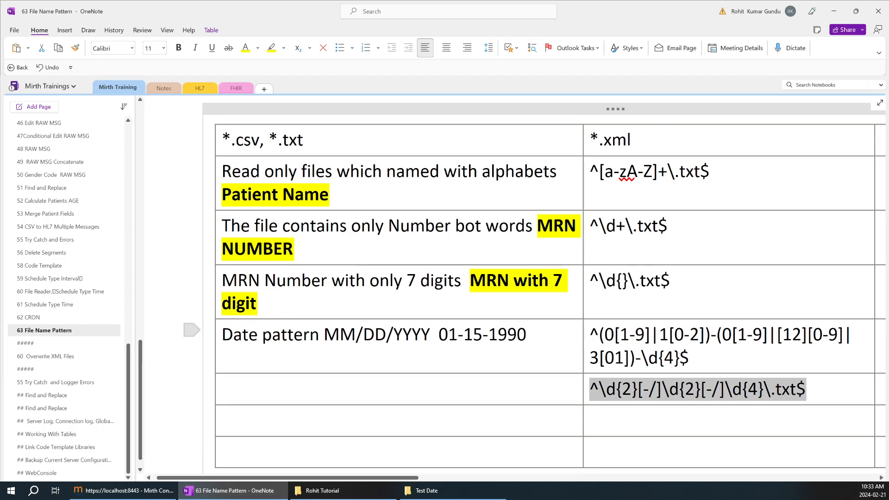
left_click_drag(533, 335, 439, 335)
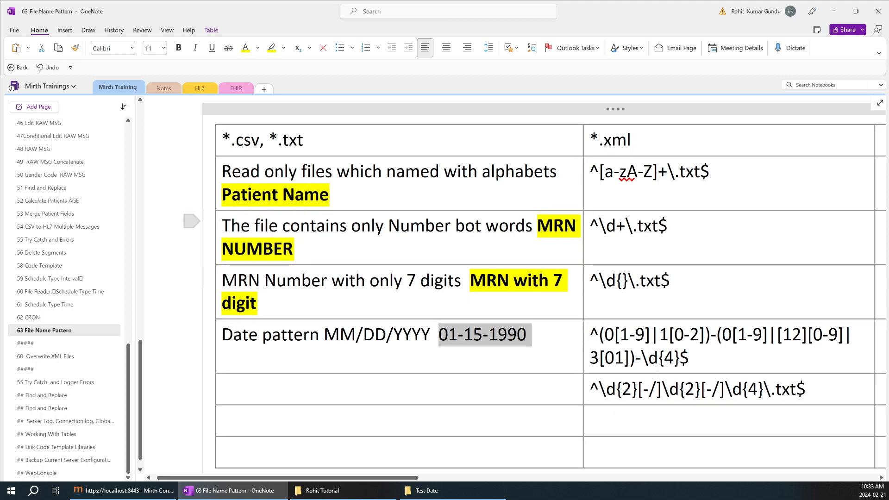
left_click(668, 226)
left_click_drag(668, 226, 658, 226)
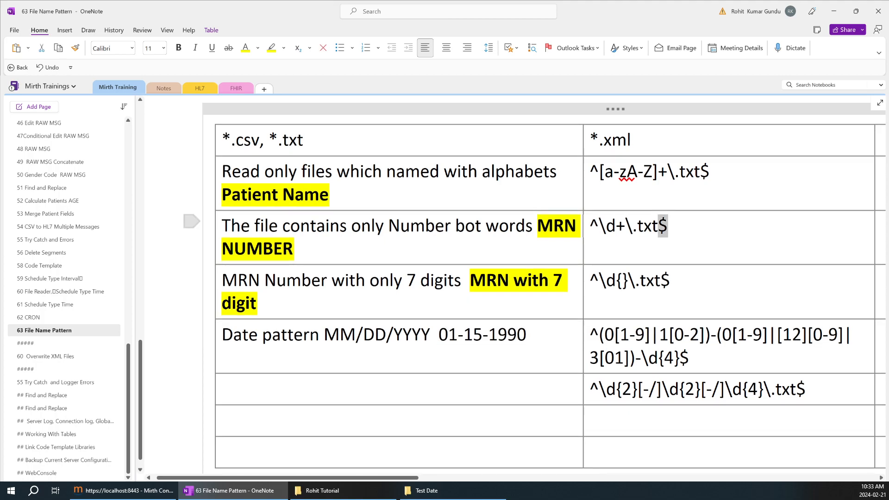
left_click(806, 389)
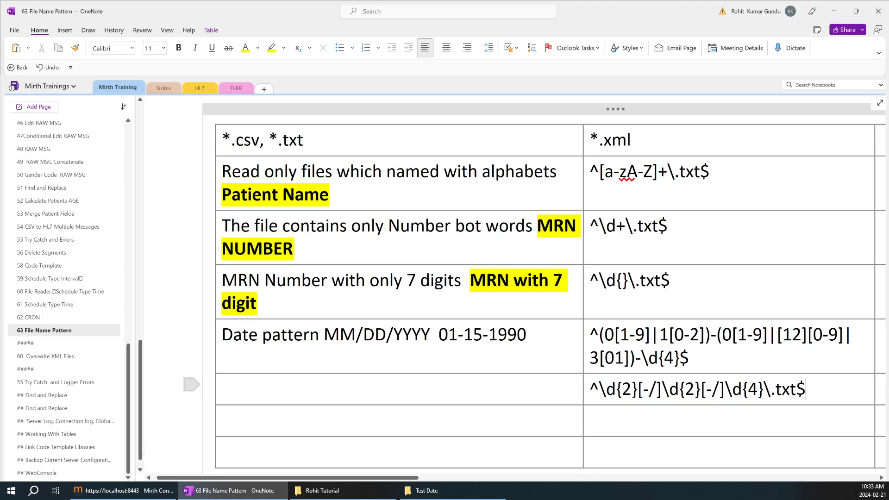
left_click_drag(770, 389, 806, 389)
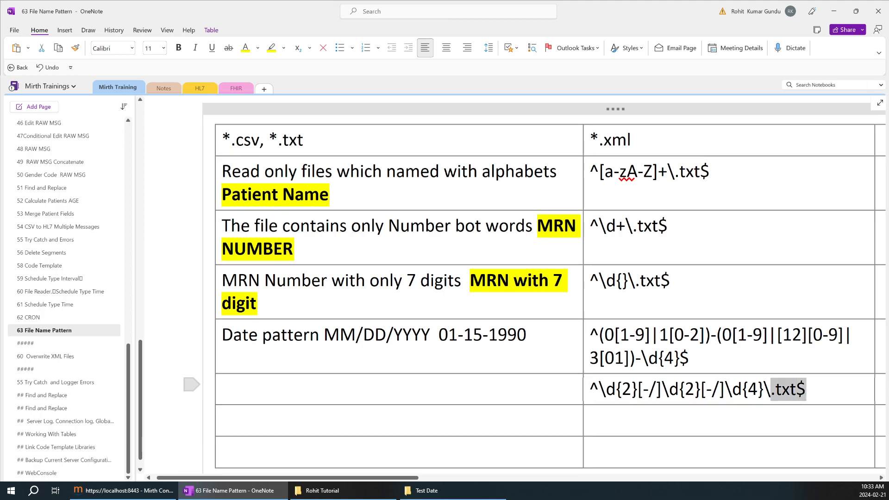
left_click(774, 382)
left_click_drag(771, 389, 589, 389)
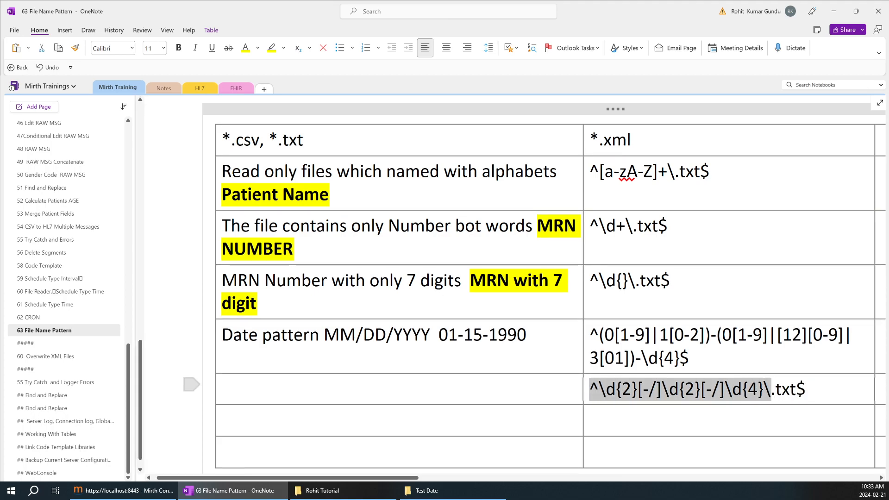
left_click(598, 389)
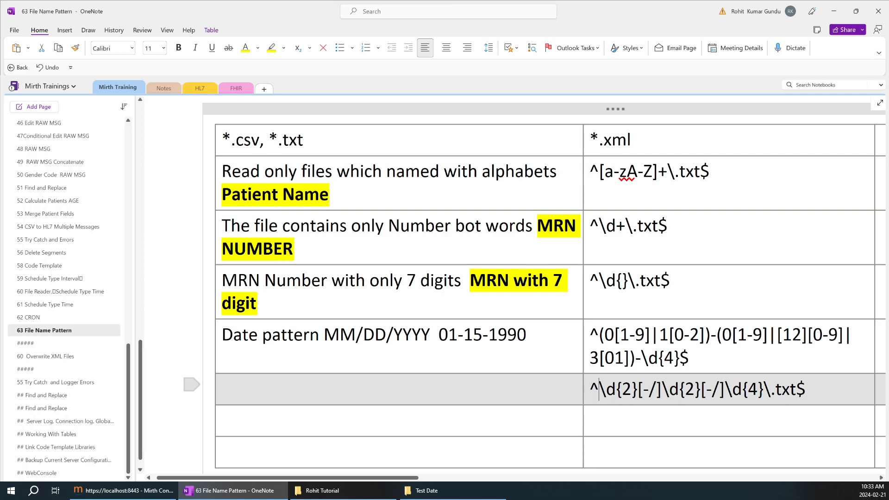
key("ctrl+z")
key("ctrl+z")
key("ctrl+y")
key("ctrl+y")
left_click(697, 390)
Step: Make the leading ^ of the date .txt regex bold
left_click_drag(589, 390, 599, 389)
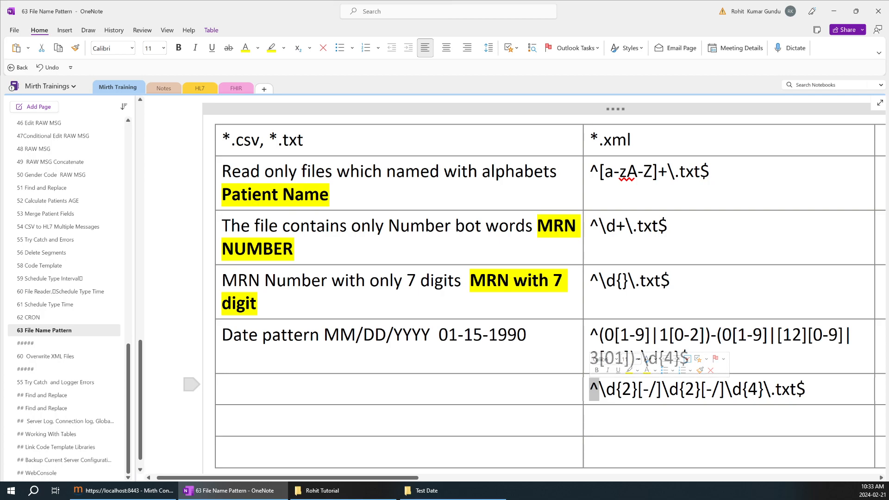
key("ctrl+b")
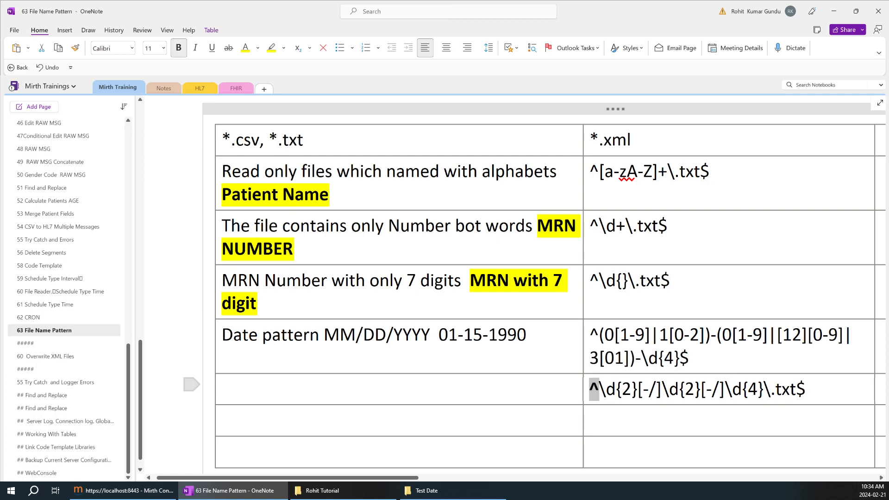
left_click(696, 389)
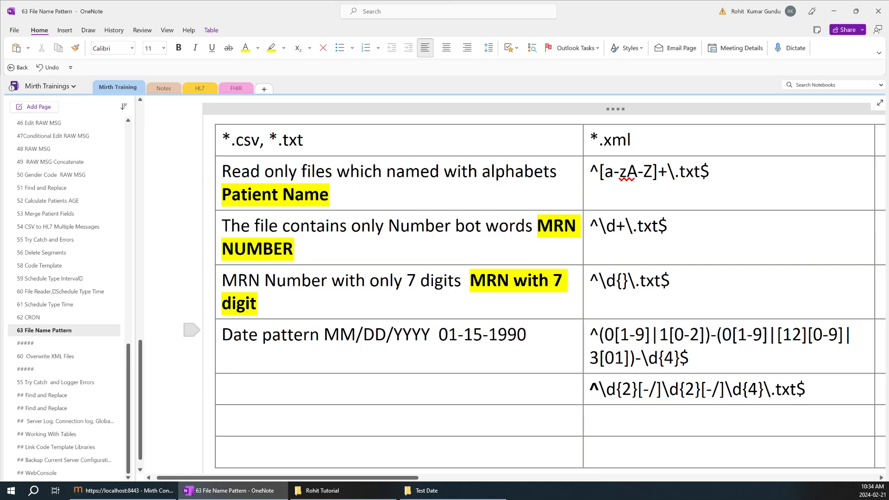
scroll(644, 389, "down", 2)
left_click(642, 314)
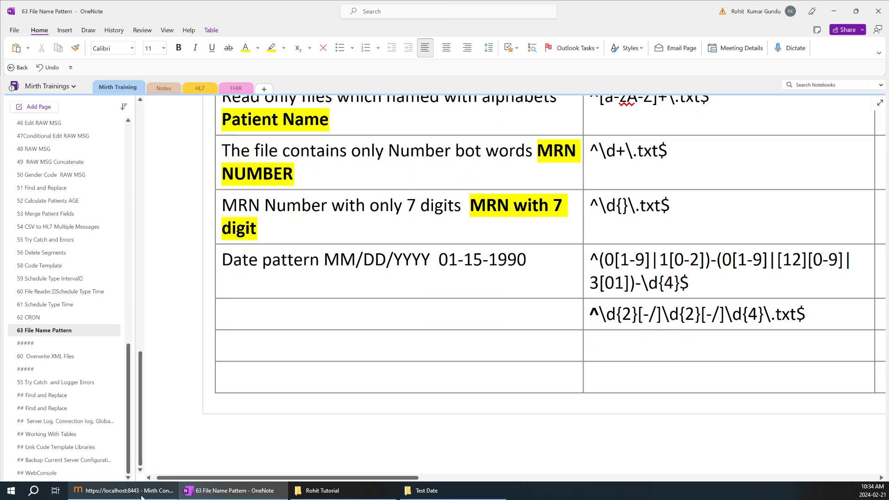
left_click(123, 490)
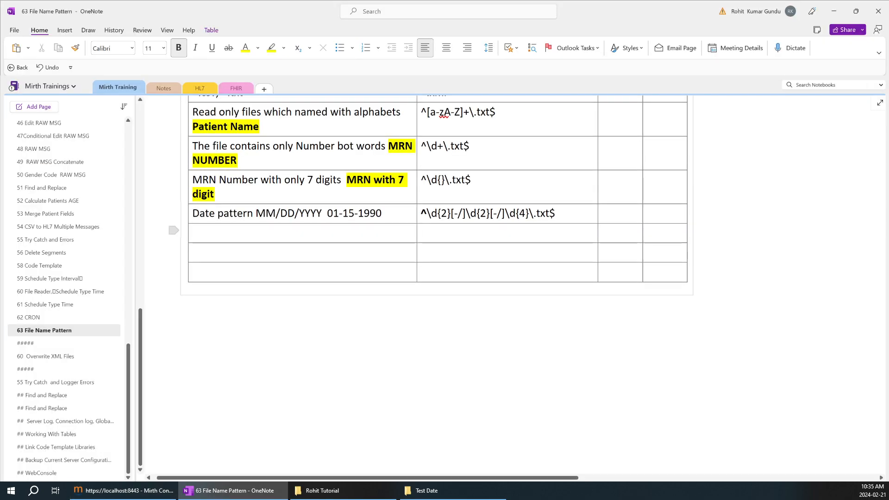
Step: Add an Email Address row to the OneNote table and paste the email regex beside it
left_click(278, 233)
type("Emai")
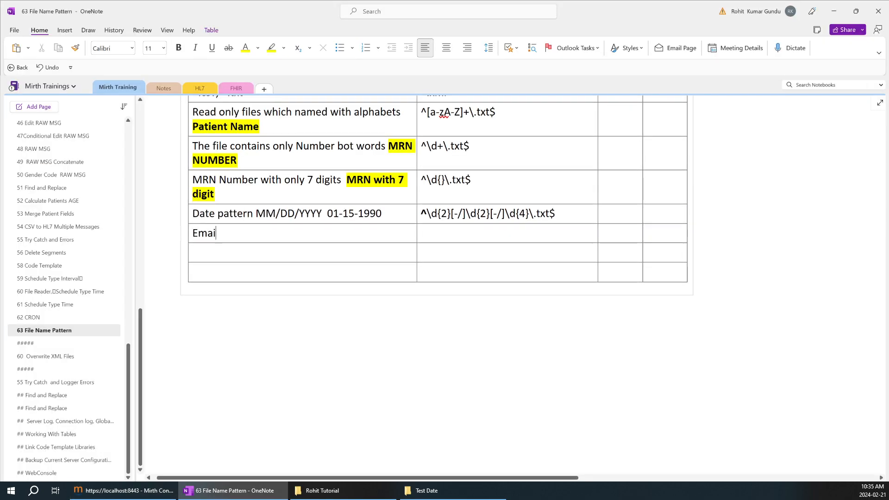
type("l Address")
key("Tab")
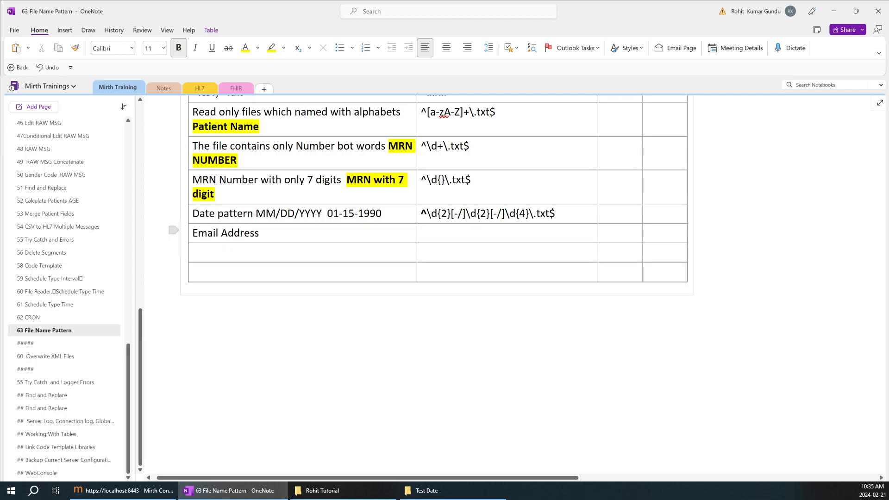
key("alt+Tab")
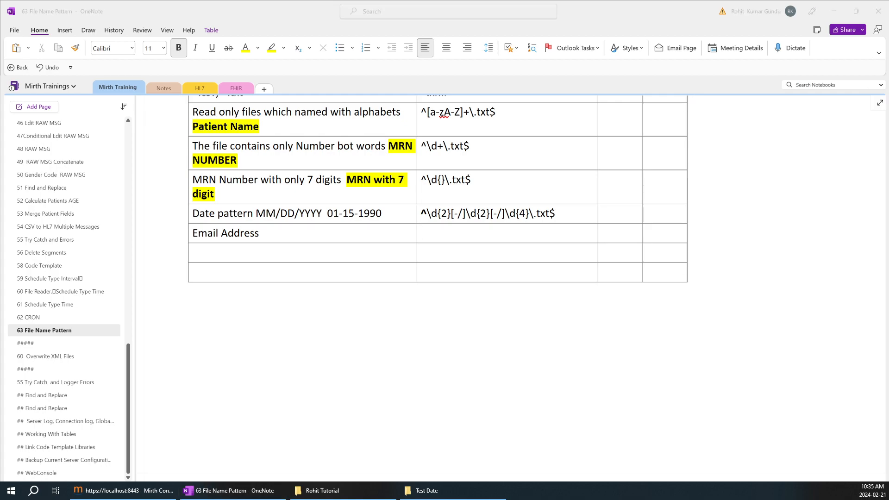
key("alt+Tab")
type("^[a-zA-Z0-9._%+-]+@[a-zA-Z0-9.-]+\\\\.[a-zA-Z]{2,}$")
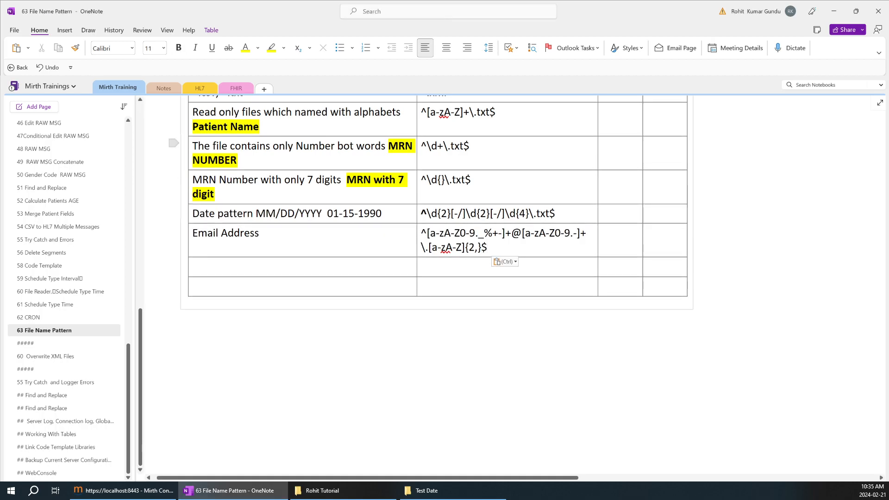
Step: Widen the regex column and insert .txt before the email regex's final $
left_click_drag(597, 156, 648, 154)
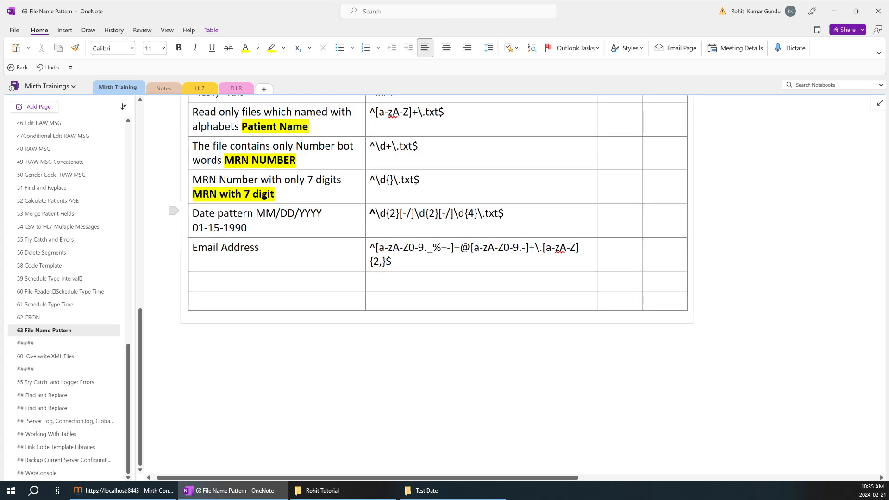
left_click_drag(505, 214, 483, 214)
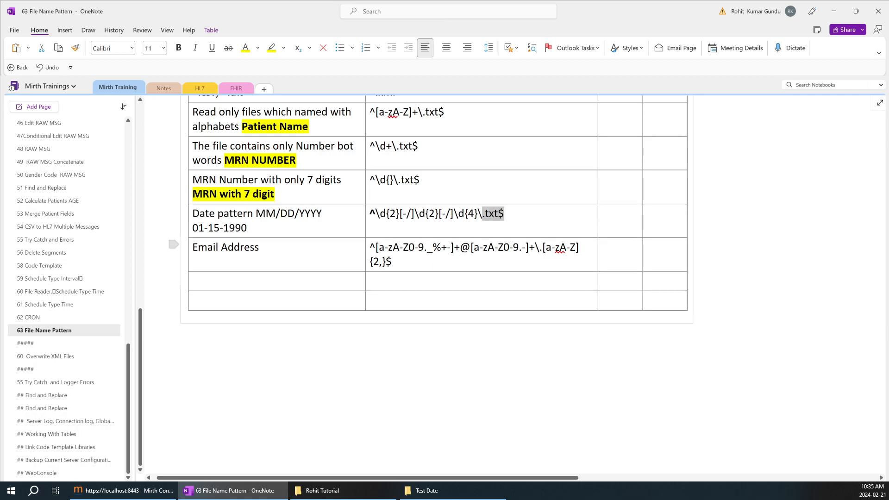
left_click(468, 260)
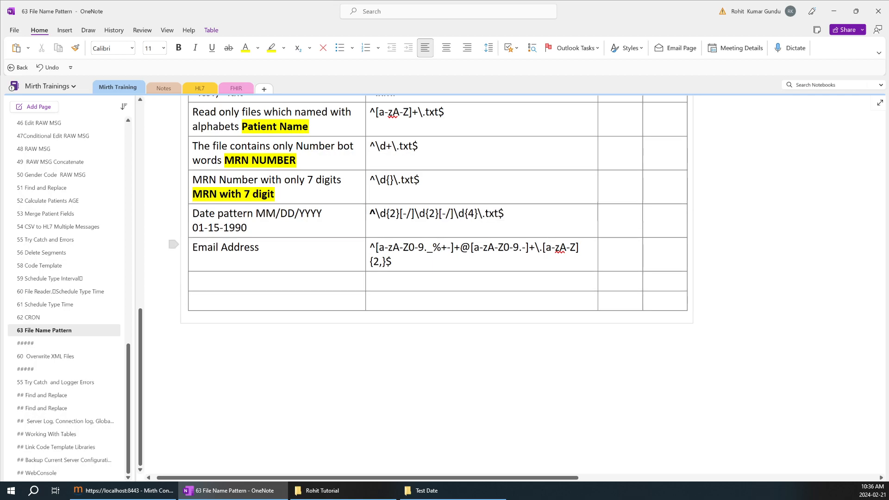
type(".txt")
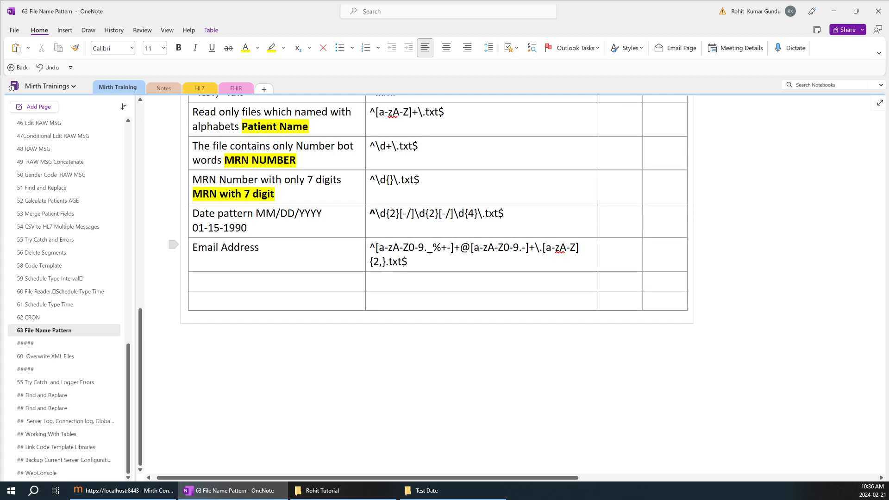
Step: Select and inspect parts of the email regex around the @ sign and domain ending
left_click_drag(408, 262, 370, 248)
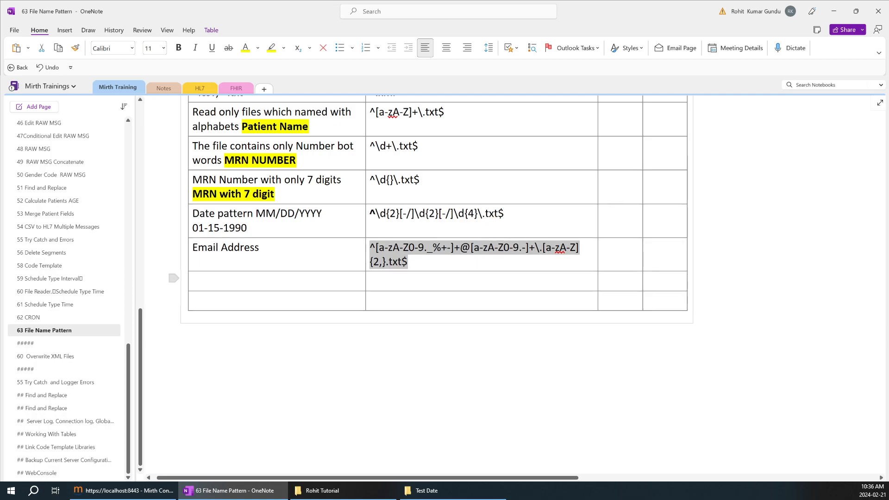
scroll(482, 281, "up", 3)
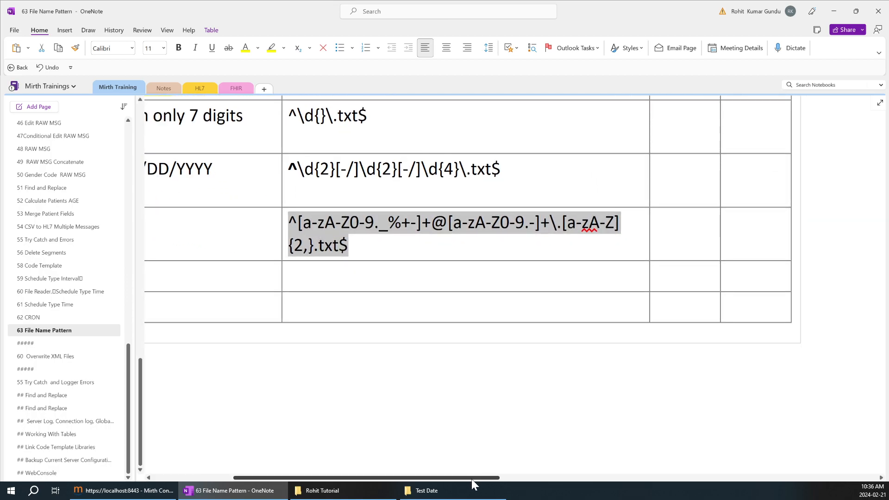
left_click_drag(471, 478, 447, 476)
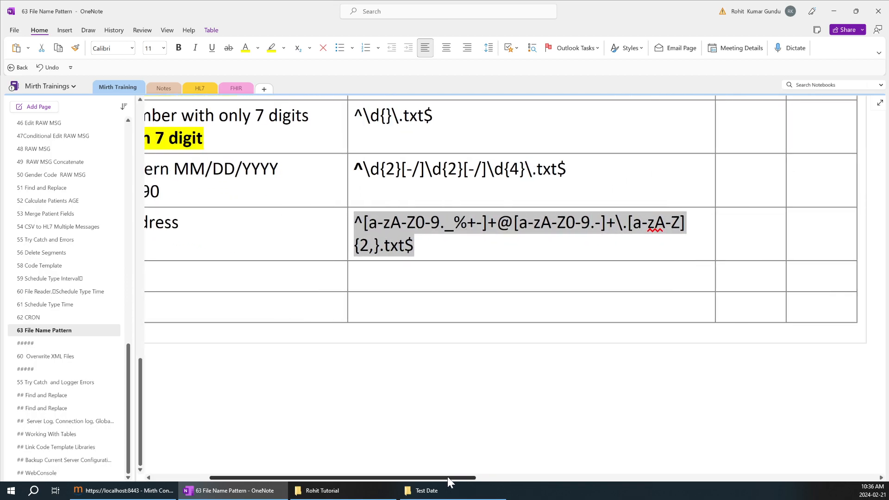
left_click(393, 226)
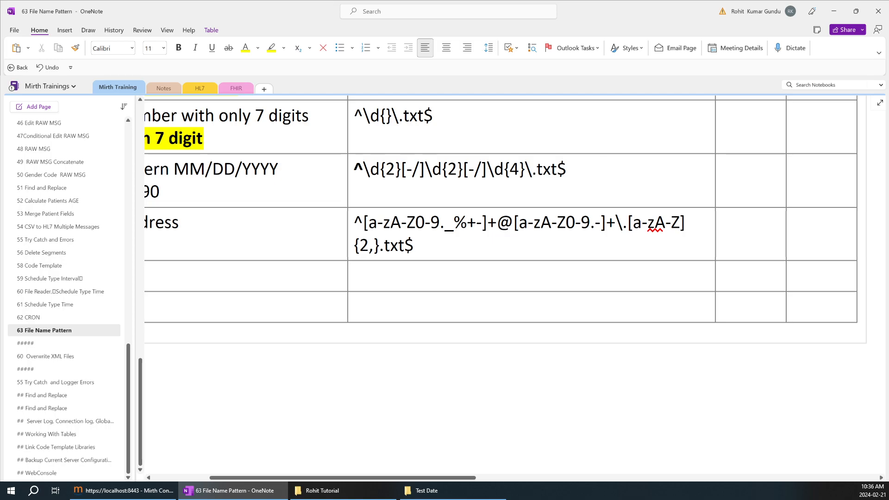
double_click(503, 227)
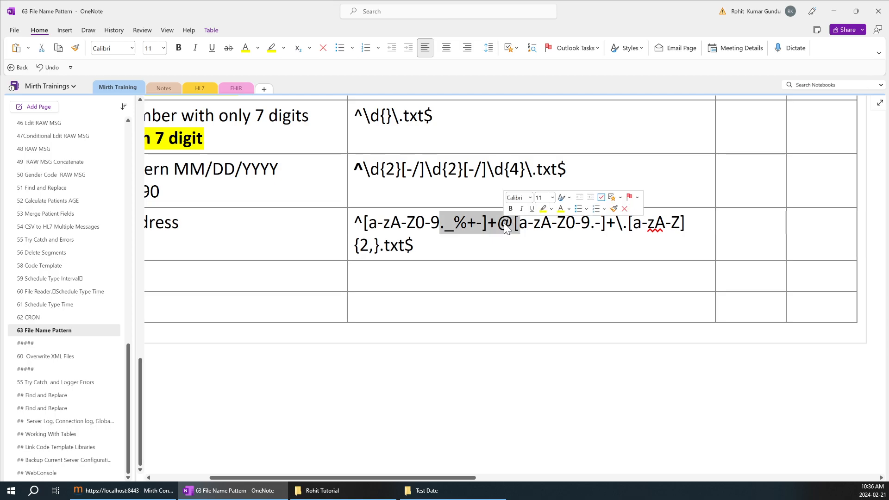
left_click(502, 227)
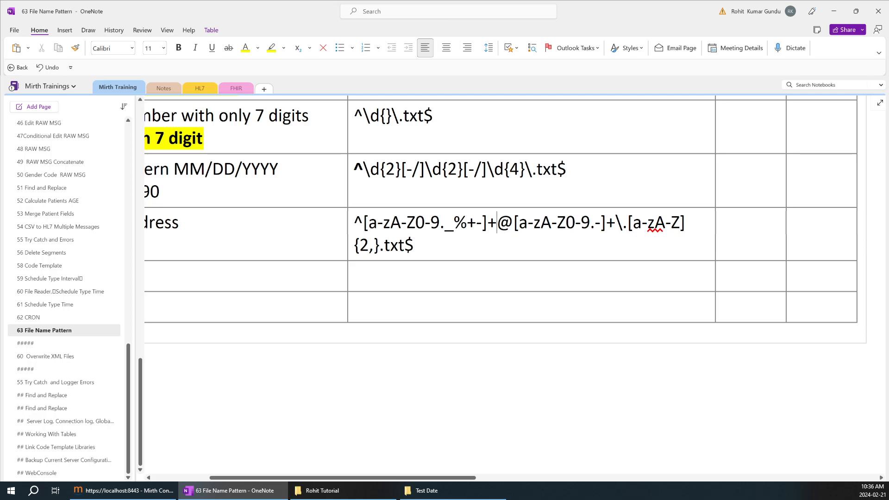
left_click(623, 223)
left_click_drag(632, 223, 680, 224)
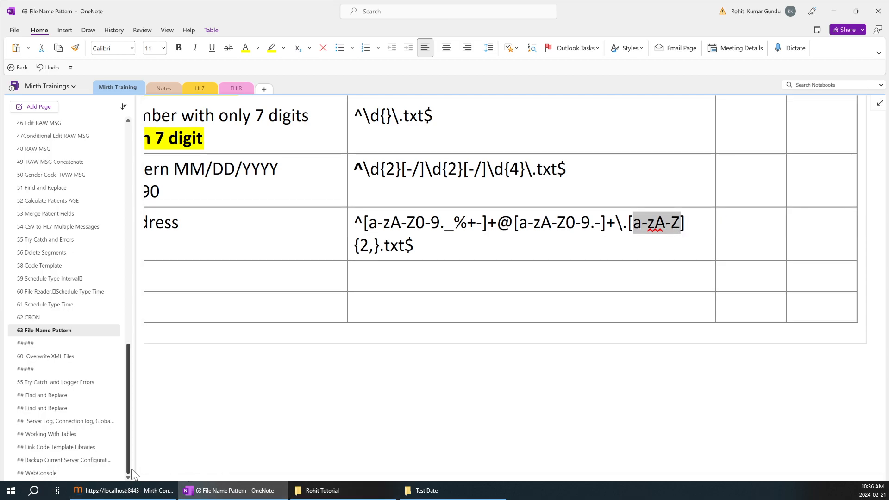
Step: Open File Picker1's source connector settings in the Mirth channel editor
left_click(143, 493)
left_click(157, 61)
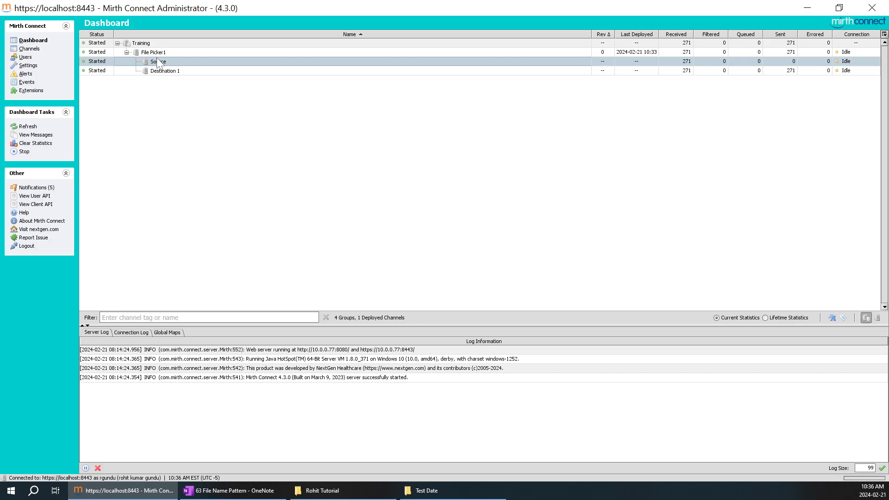
double_click(160, 70)
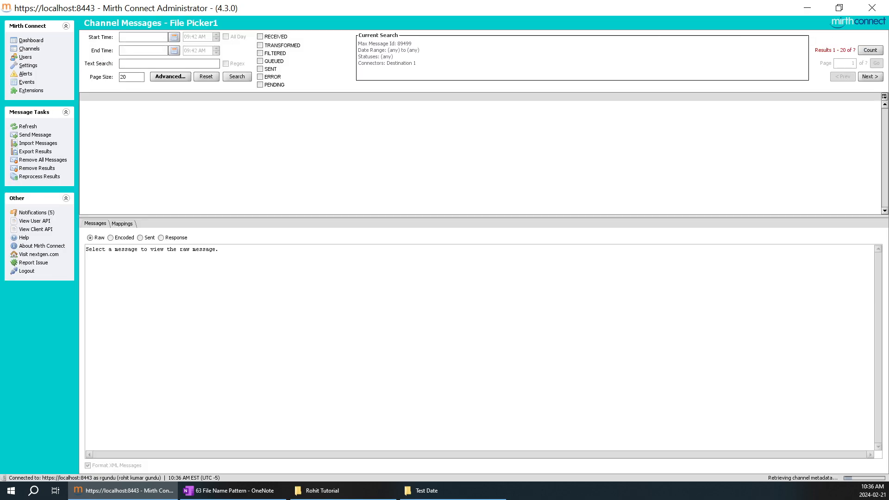
left_click(29, 49)
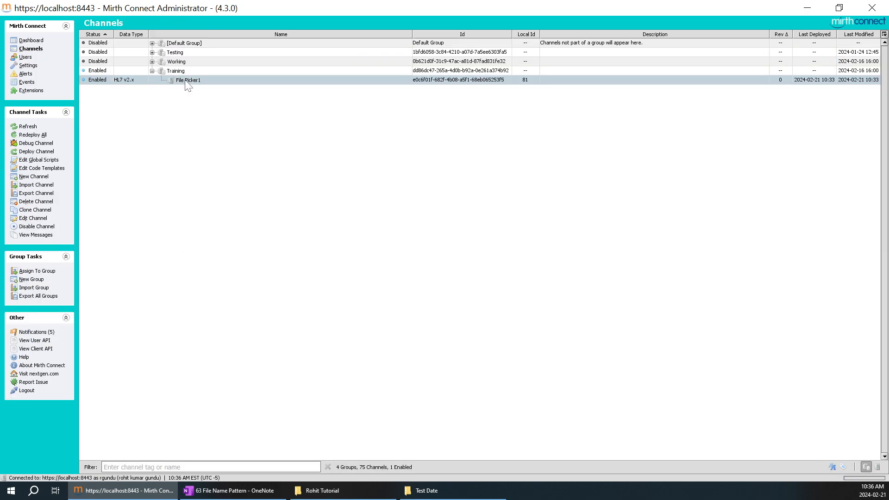
double_click(183, 81)
left_click(118, 36)
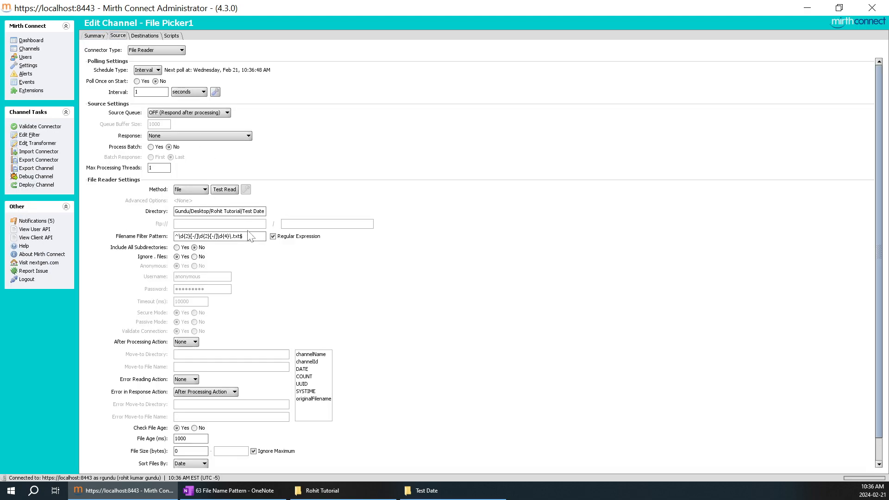
Step: Replace the Filename Filter Pattern with the email regex, save, and redeploy File Picker1
triple_click(222, 236)
type("--]+@[a-zA-Z0-9.-]+\\.[a-zA-Z]{2,}.txt$")
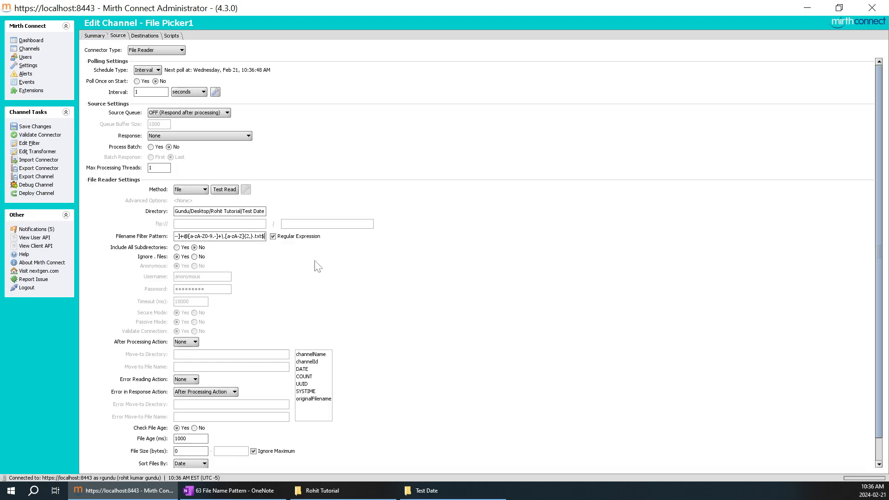
left_click(35, 127)
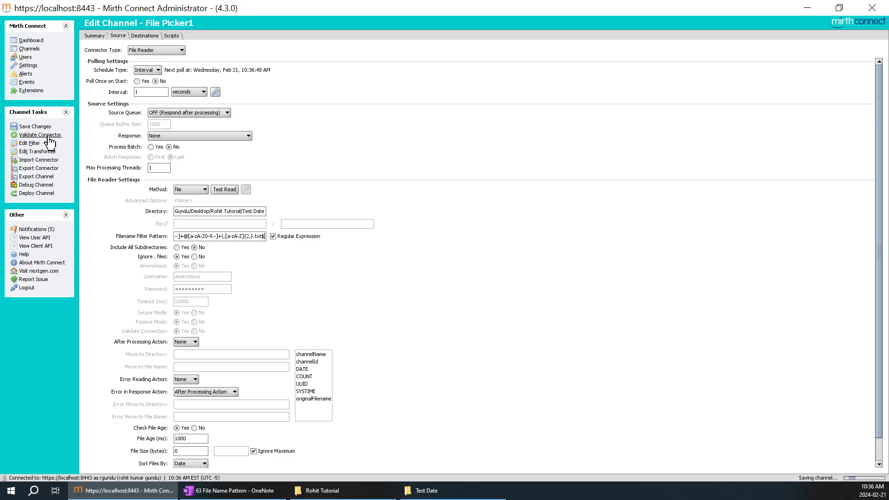
left_click(46, 193)
left_click(420, 259)
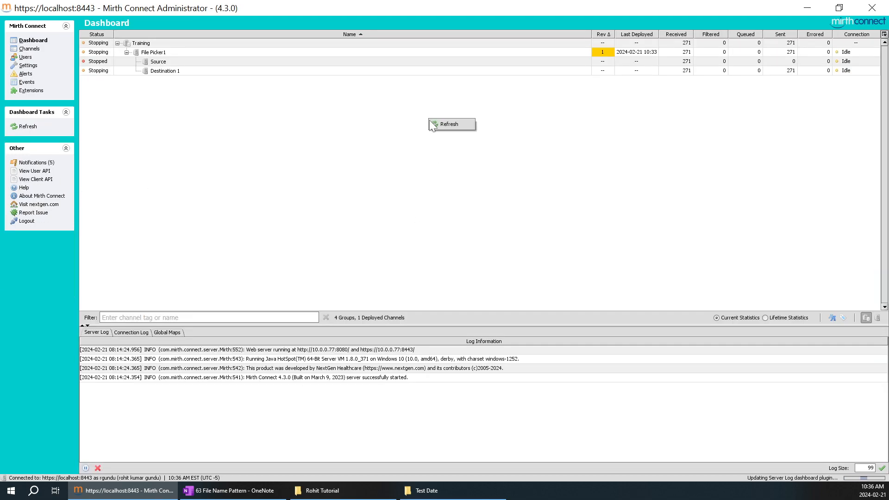
Step: Refresh the dashboard statistics twice to check File Picker1's counts
right_click(502, 119)
left_click(512, 121)
right_click(660, 115)
left_click(668, 121)
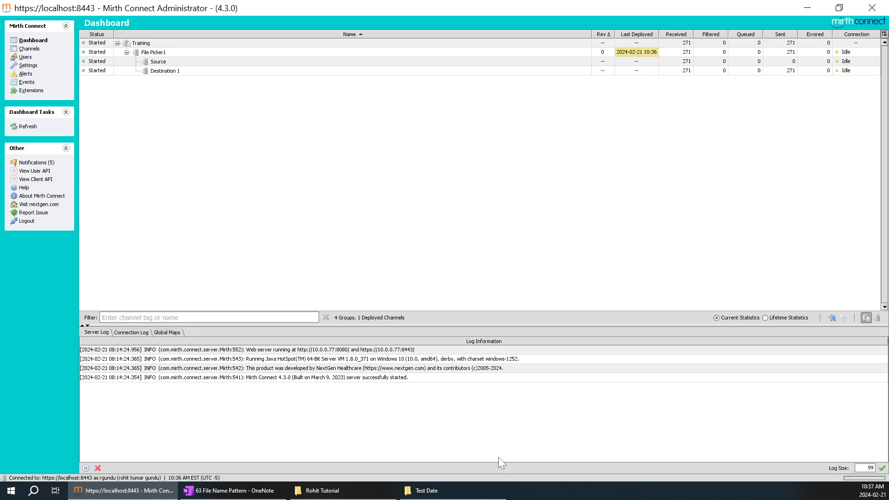
Step: Refresh the Test Date folder and rename 21-2024.txt to a sample email-address-style name
left_click(476, 491)
right_click(326, 174)
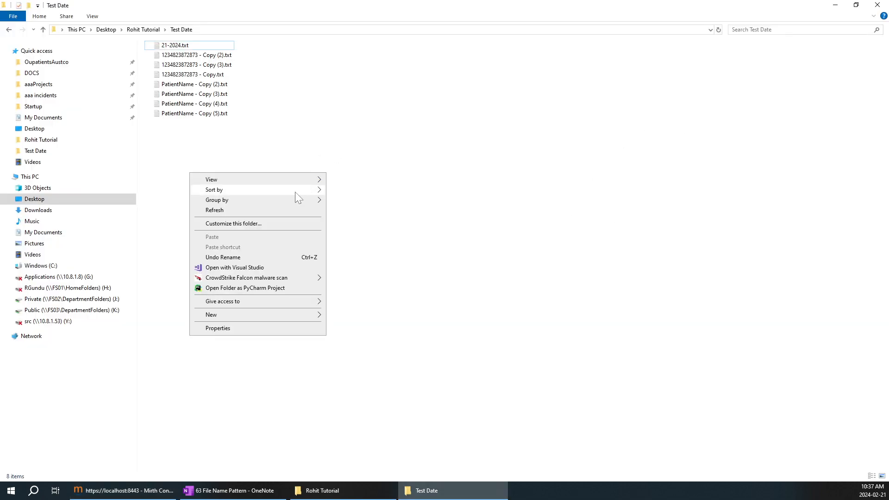
left_click(268, 212)
right_click(182, 52)
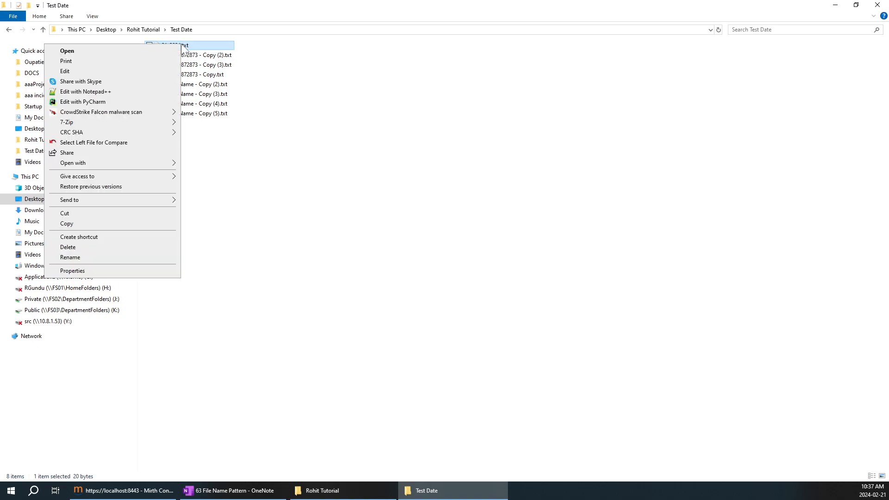
left_click(102, 253)
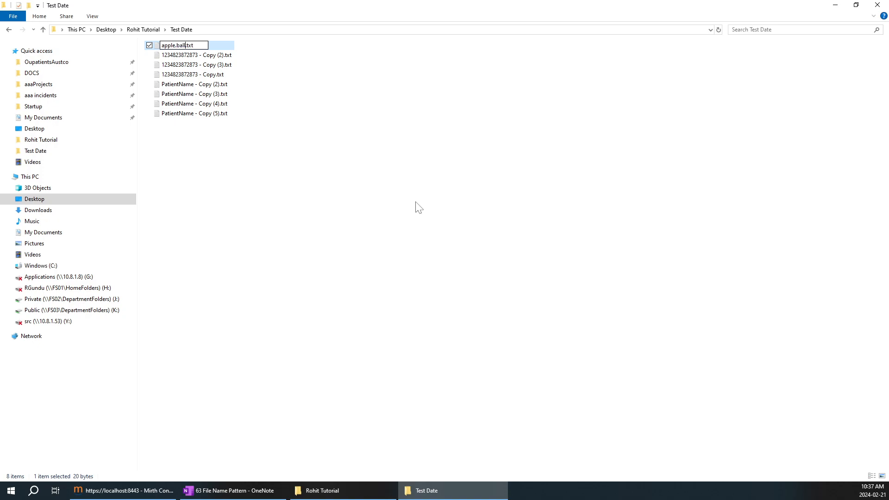
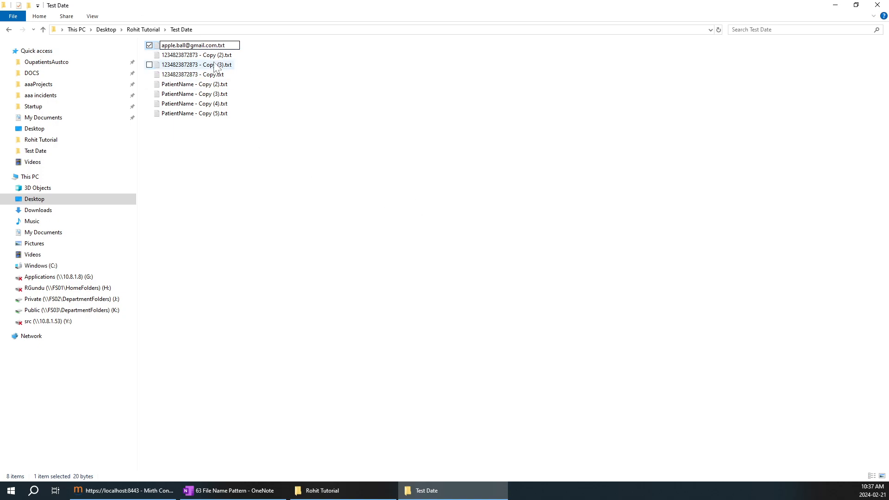
left_click(257, 159)
right_click(399, 158)
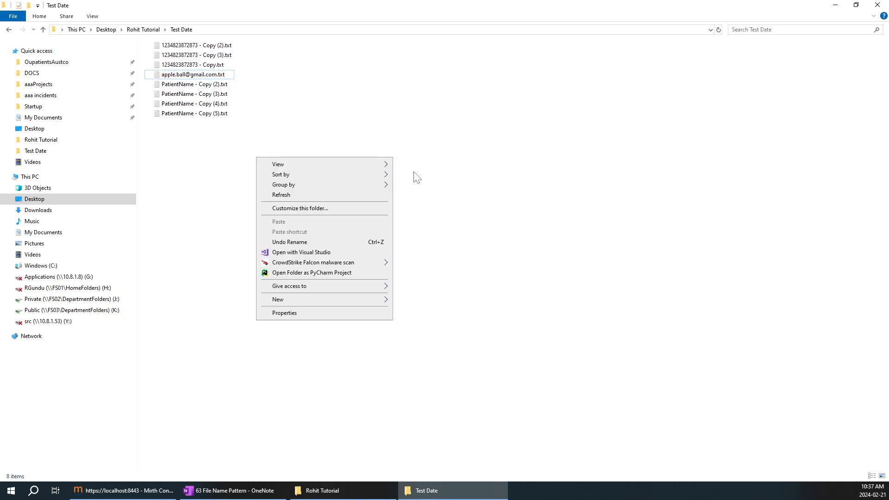
Step: Refresh the folder, then refresh Mirth's dashboard until File Picker1 shows 280 received
left_click(311, 198)
left_click(170, 490)
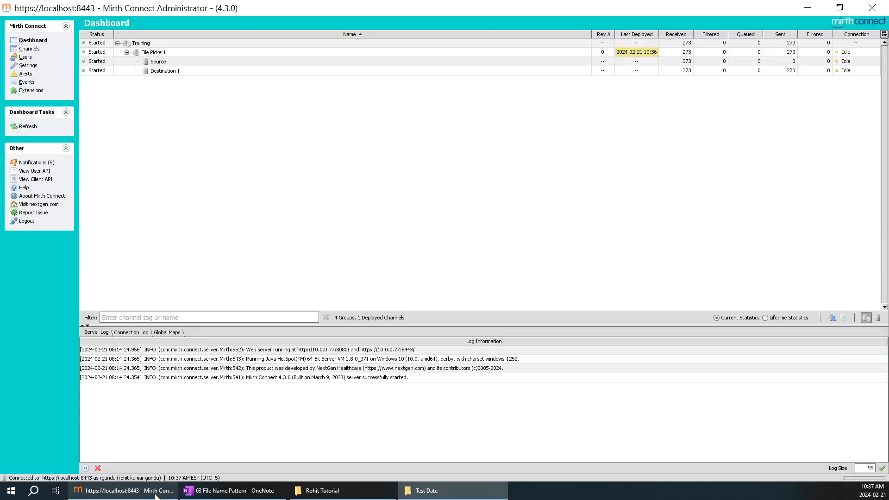
right_click(542, 136)
left_click(548, 140)
right_click(598, 110)
left_click(620, 114)
right_click(573, 123)
left_click(612, 129)
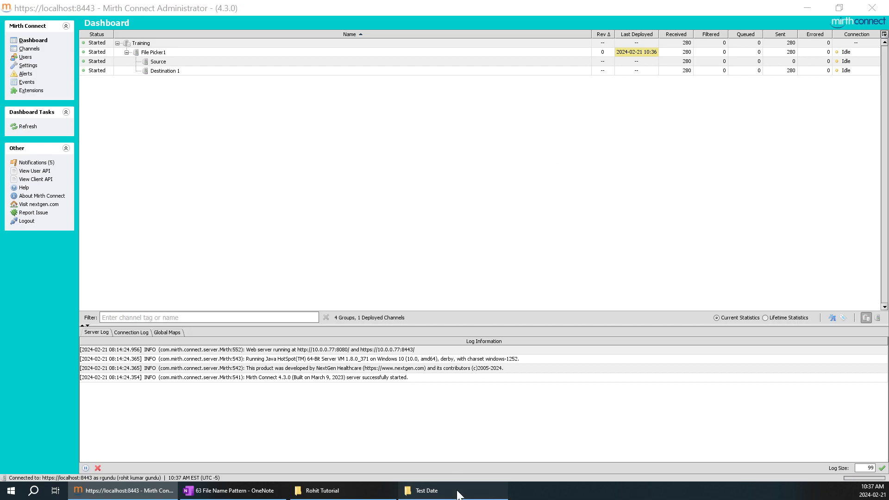
left_click(444, 491)
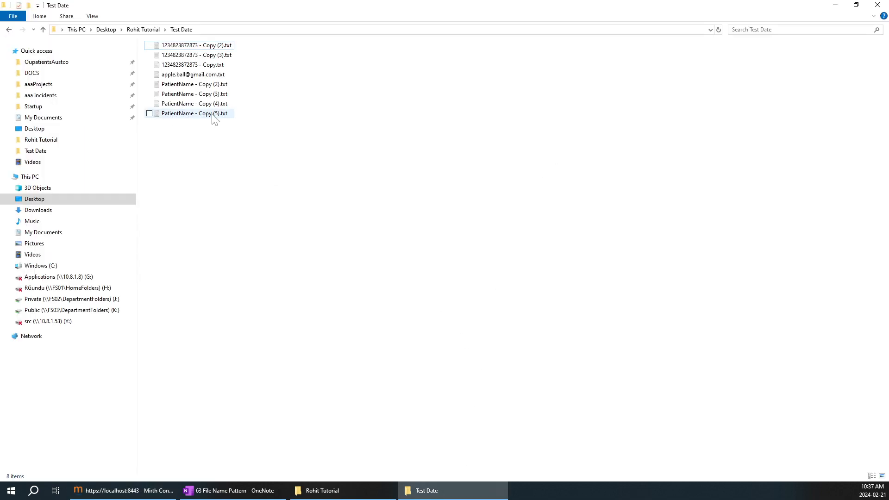
Step: Rename the email-style test file by inserting .cat.dog after apple.ball
right_click(207, 75)
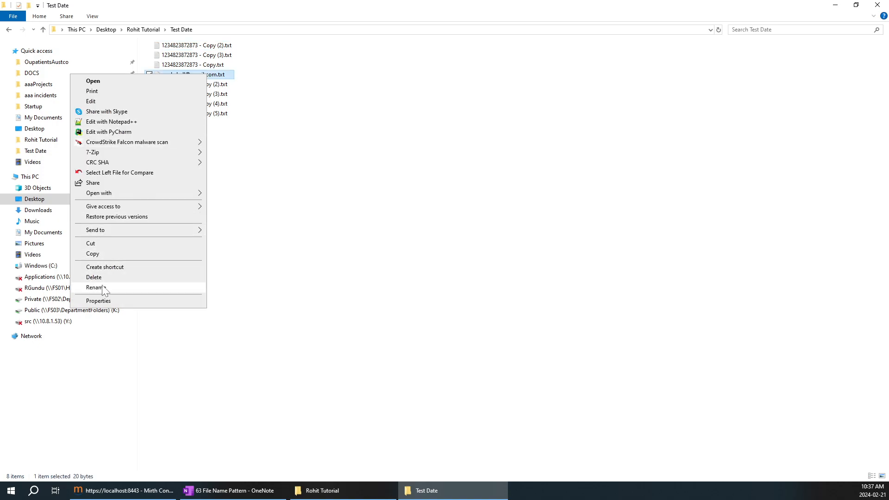
left_click(102, 286)
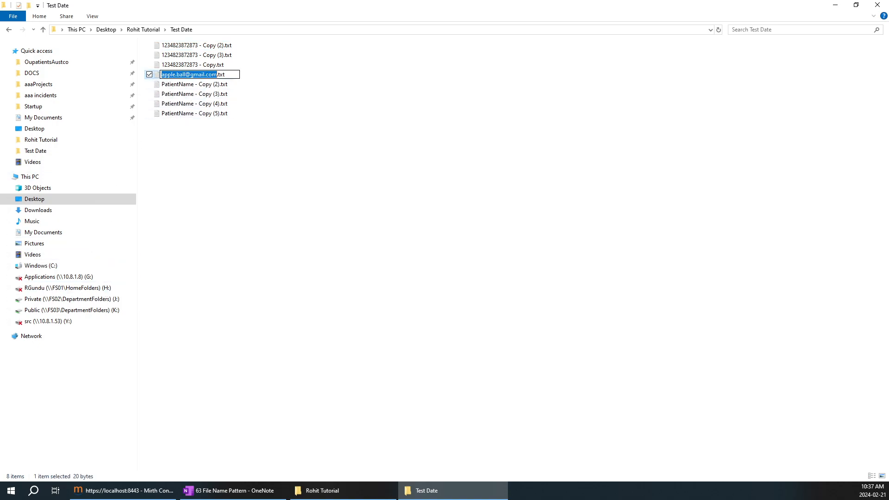
left_click(178, 74)
type(".cat.dog")
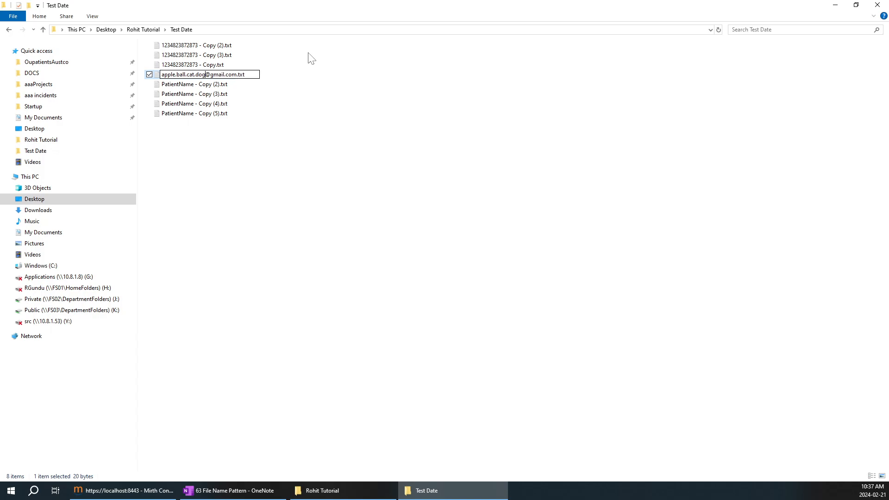
left_click(327, 146)
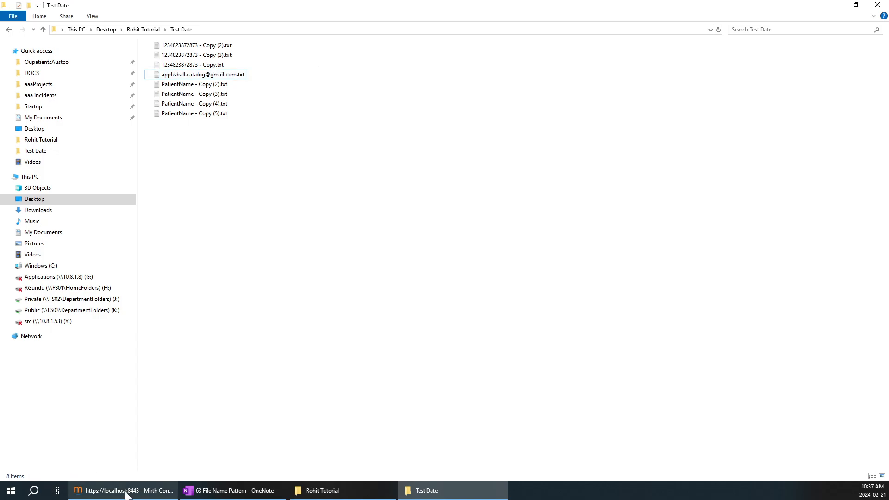
Step: Refresh the Mirth dashboard statistics three times to pick up the renamed file
left_click(137, 485)
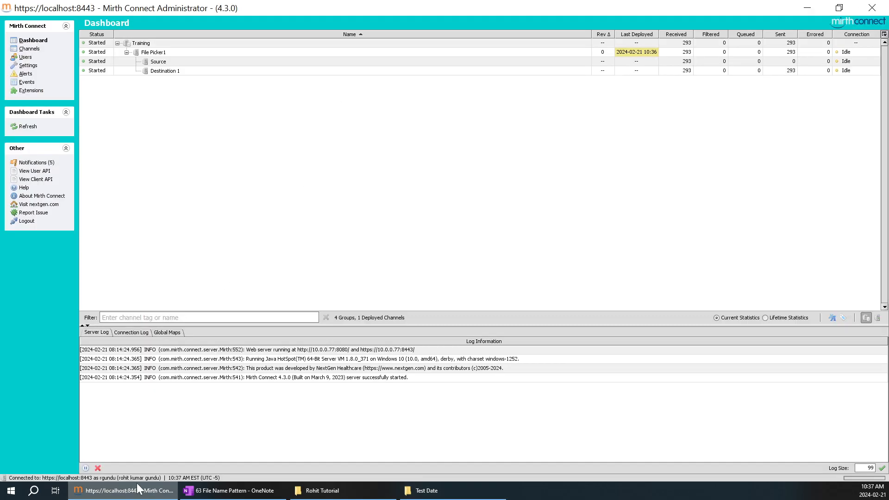
right_click(576, 108)
left_click(591, 113)
right_click(541, 113)
left_click(561, 119)
right_click(566, 116)
left_click(593, 122)
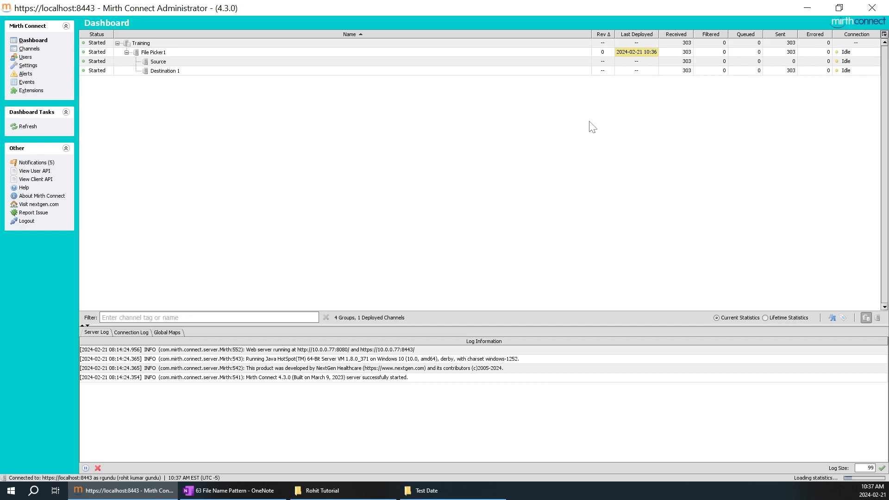
Step: Reopen the test file's rename in the Test Date folder and keep its name unchanged
left_click(426, 490)
left_click(194, 74)
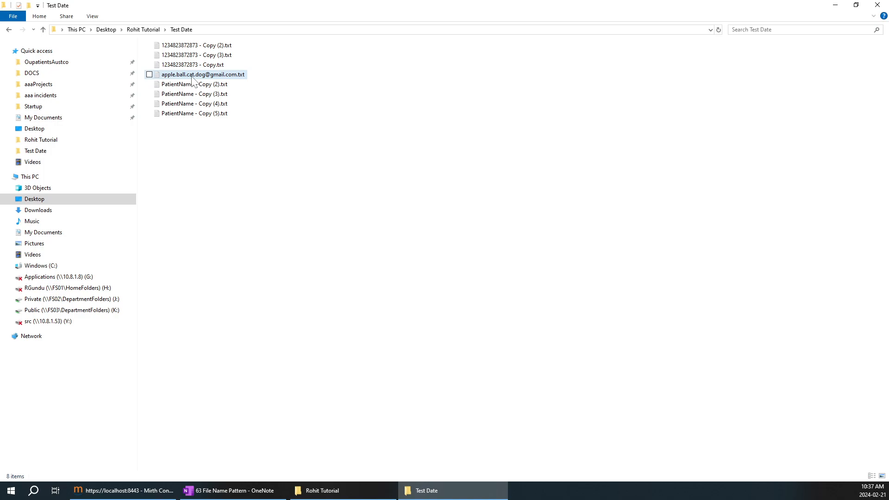
right_click(191, 75)
left_click(97, 290)
key("Home")
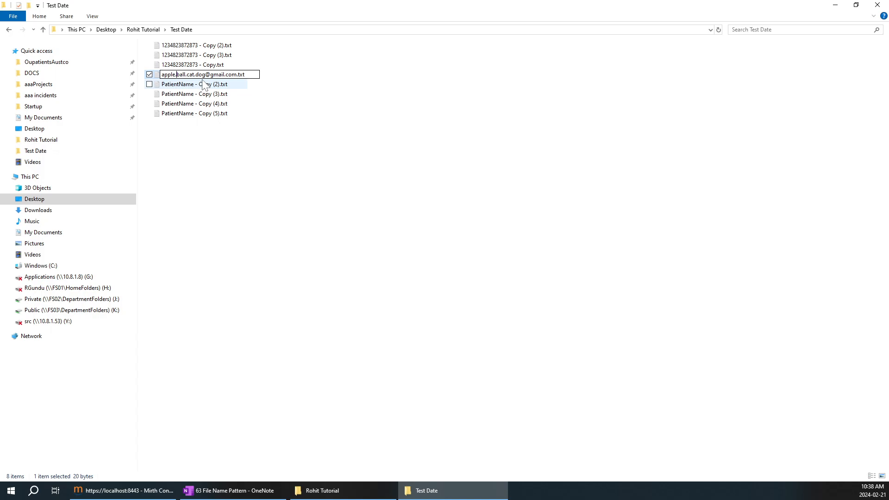
left_click(235, 171)
left_click(123, 491)
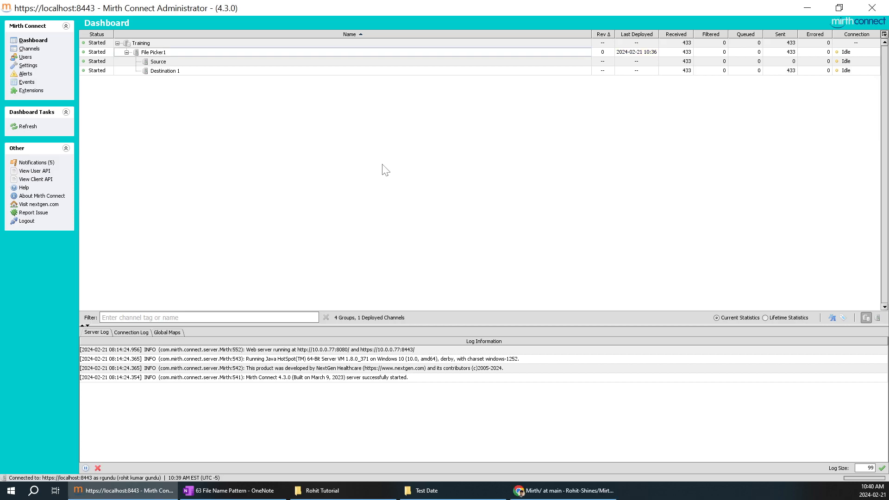
Step: Open '63 File Name Pattern & regex' from the Mirth repository's file list on GitHub
left_click(564, 490)
scroll(311, 401, "down", 10)
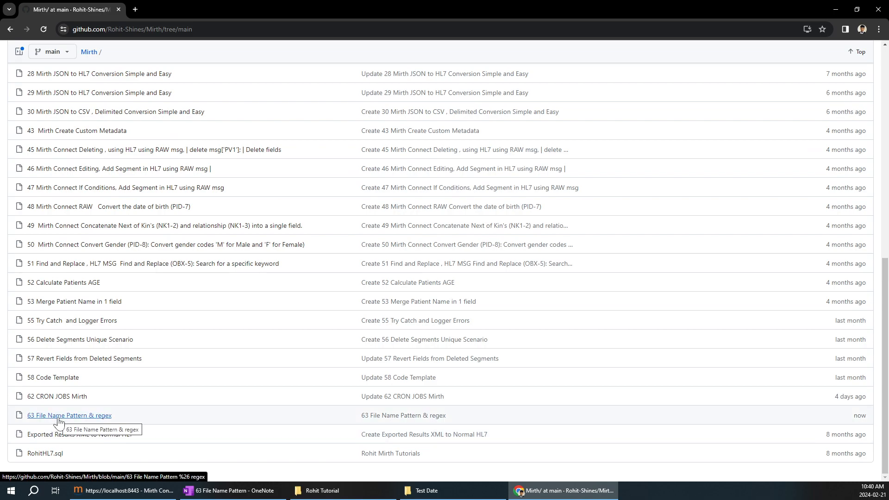
left_click(58, 418)
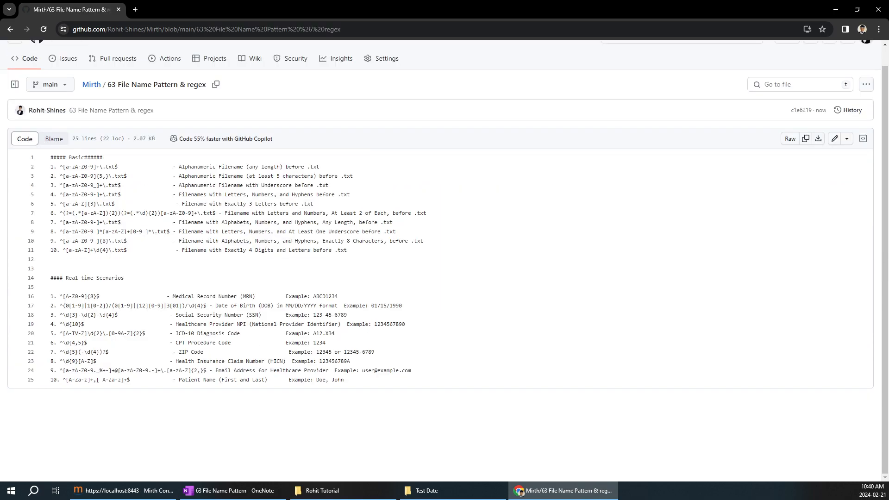
Step: Highlight the basic regexes (lines 1–11) and the real-time scenario regexes (lines 16–25)
left_click_drag(351, 252, 51, 158)
left_click_drag(343, 379, 51, 278)
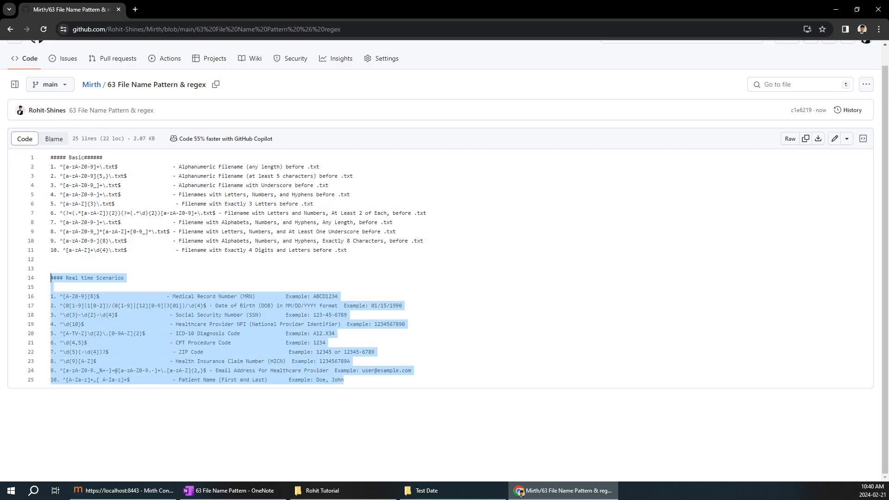
left_click(405, 324)
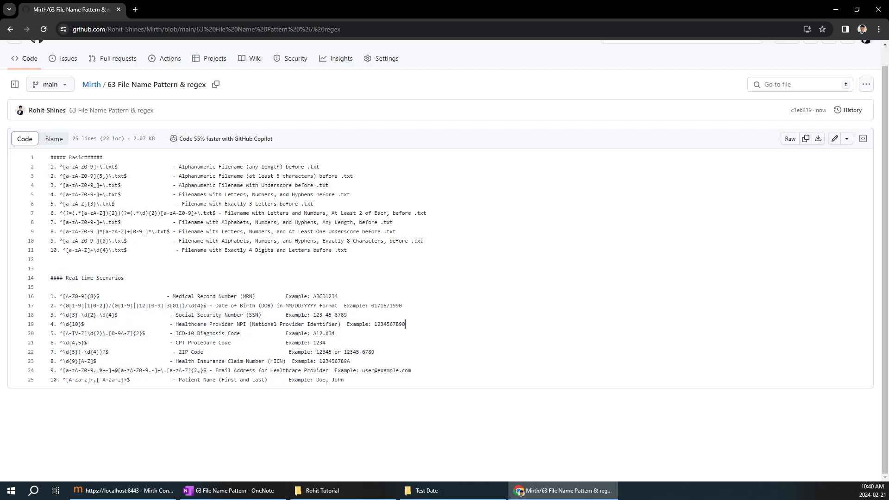
left_click_drag(344, 380, 51, 297)
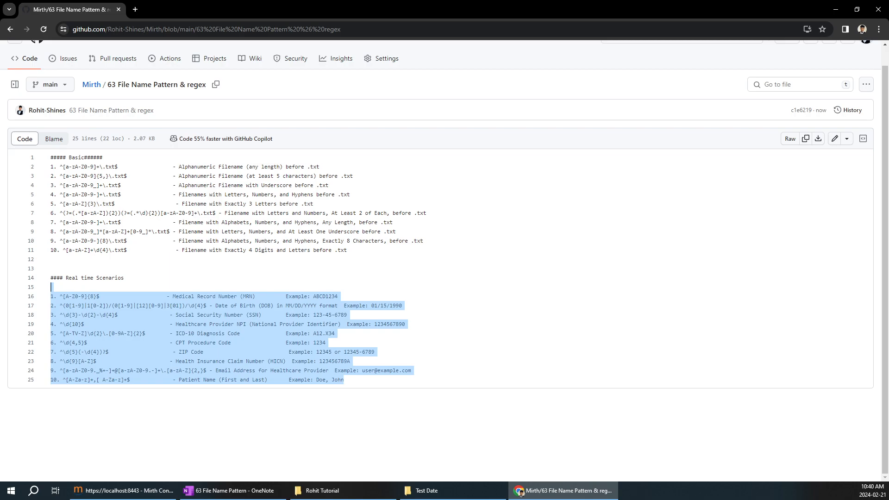
Step: Reselect the file's code in wider ranges and highlight line 2's .txt$ ending
left_click(361, 28)
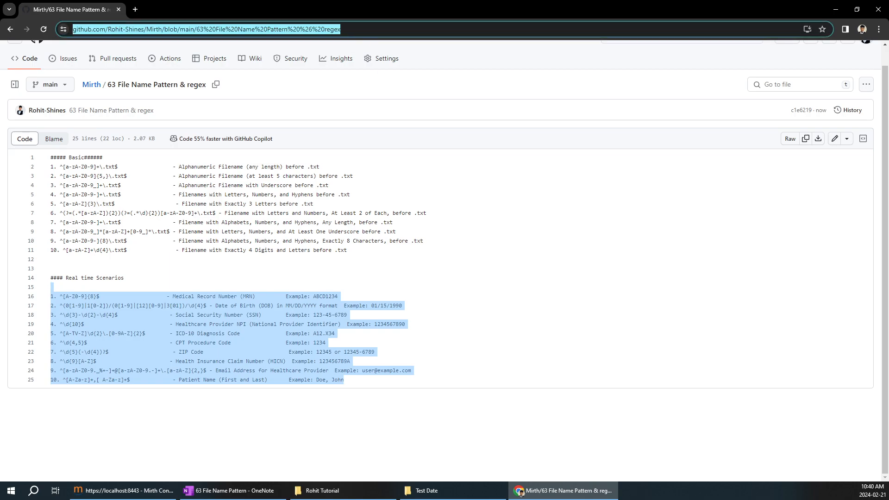
left_click(51, 287)
left_click_drag(345, 380, 53, 166)
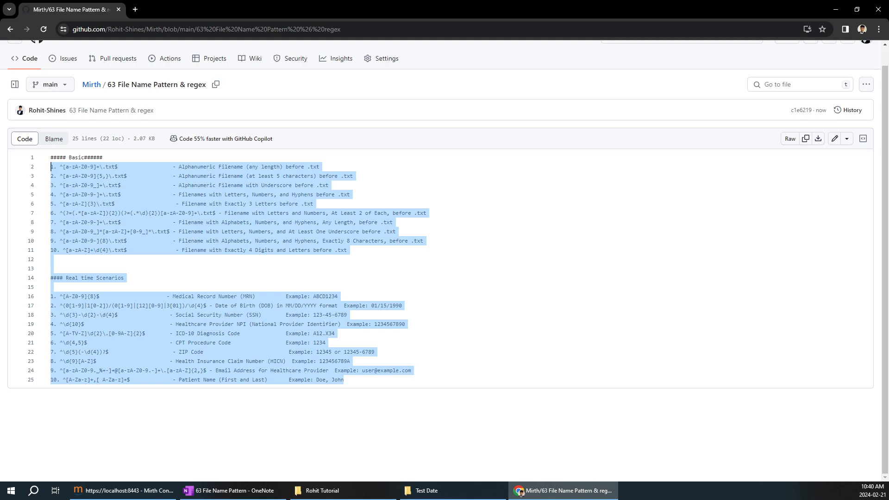
left_click(125, 278)
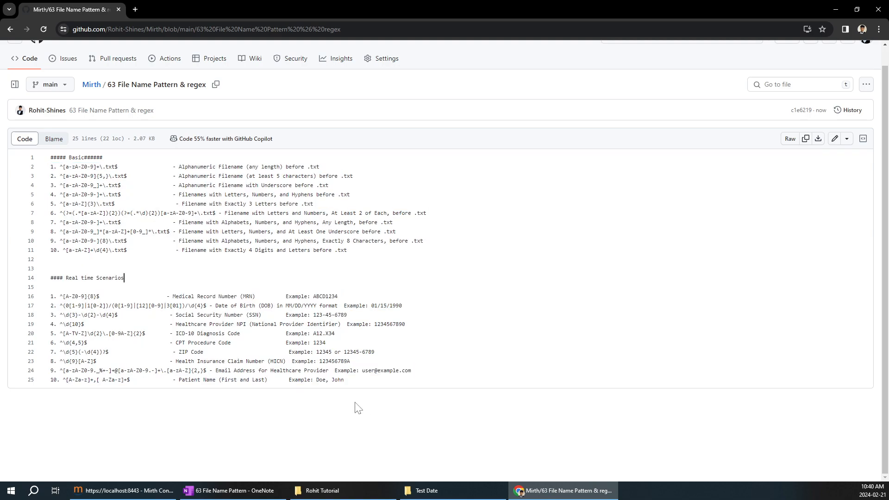
left_click_drag(351, 403, 50, 157)
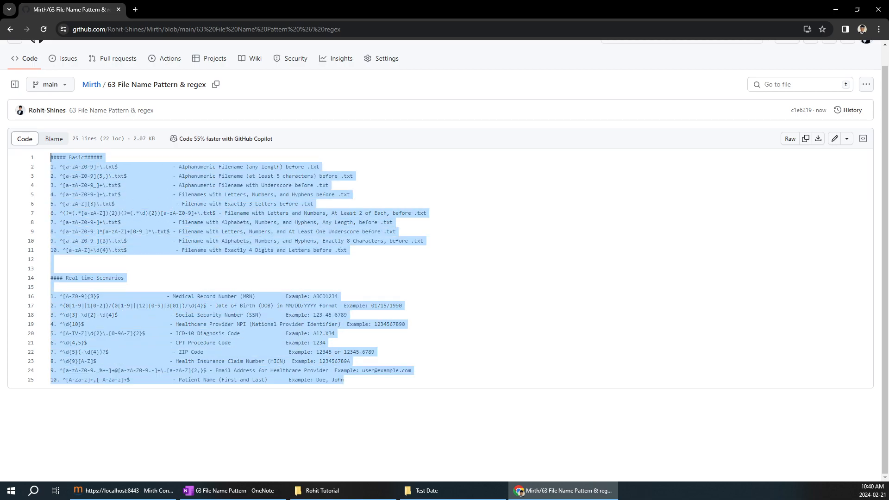
left_click_drag(344, 379, 50, 157)
left_click(397, 232)
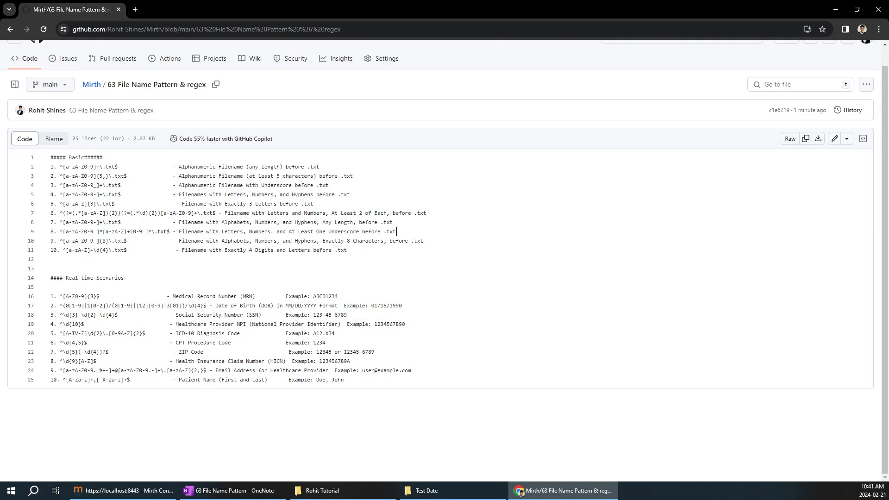
left_click_drag(118, 166, 102, 167)
left_click(121, 296)
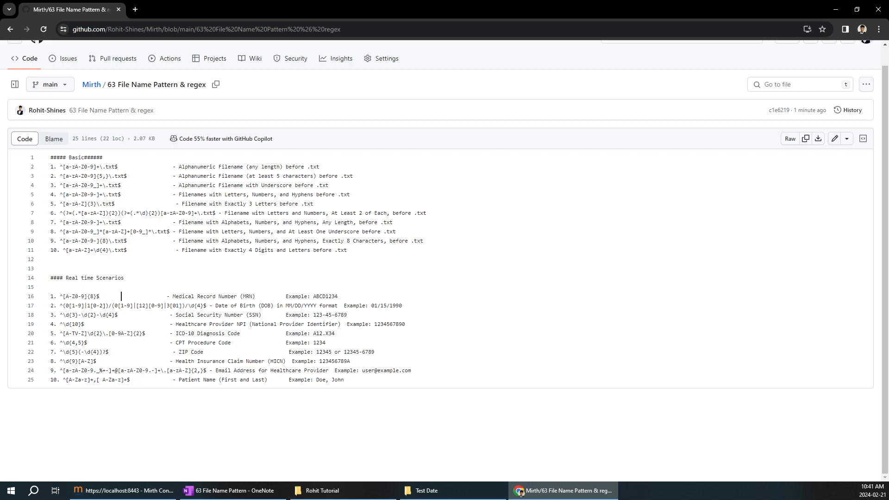